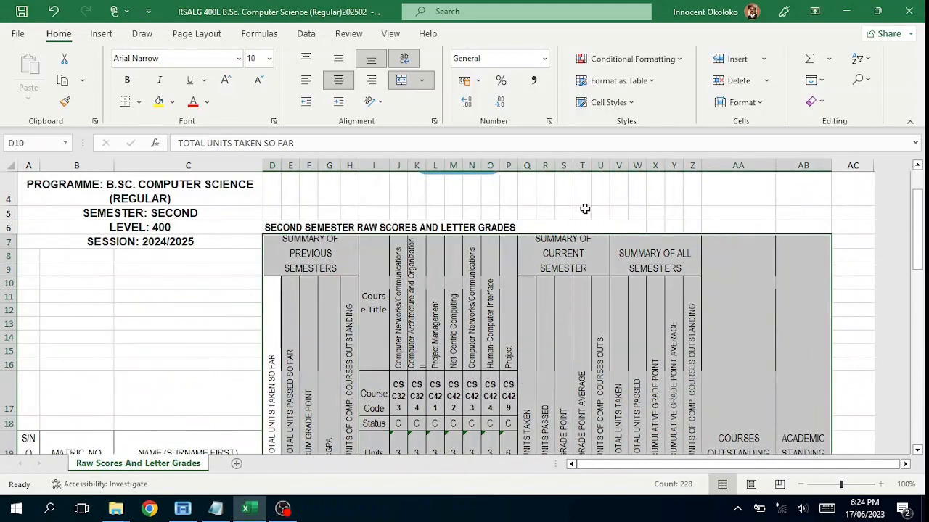
# Apply borders to all cells of the selected table header block, up to the Academic Standing column
pyautogui.click(138, 103)
pyautogui.click(156, 241)
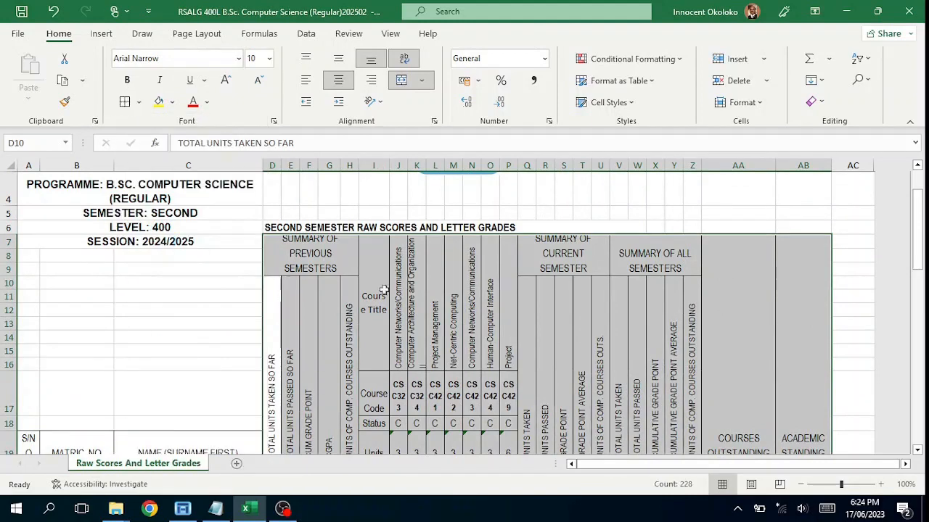
# Widen column J slightly so that the course code CSC323 wraps cleanly onto two lines
pyautogui.scroll(-3, 545, 313)
pyautogui.moveTo(397, 290); pyautogui.dragTo(505, 296)
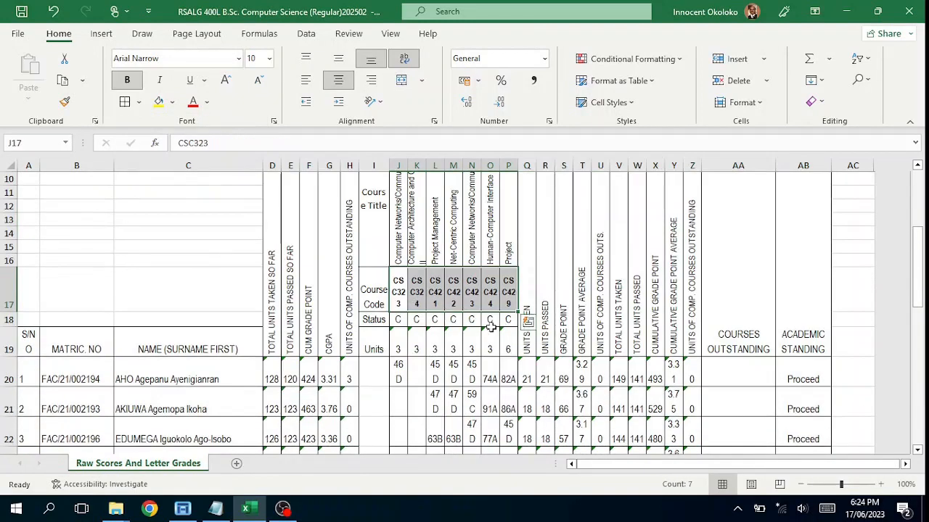
pyautogui.scroll(-1, 491, 326)
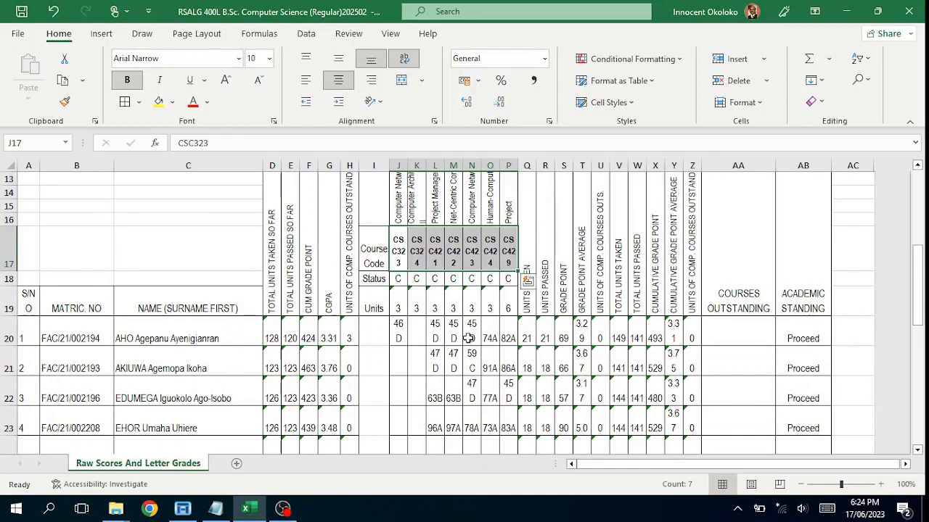
pyautogui.moveTo(396, 249); pyautogui.dragTo(509, 252)
pyautogui.moveTo(407, 164); pyautogui.dragTo(408, 165)
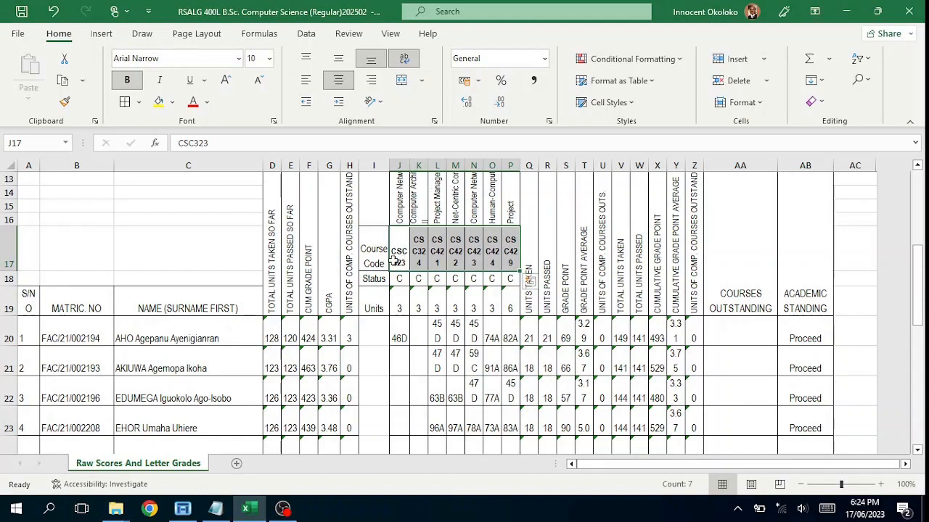
# Give all the course columns J to P one common column width that fits their course codes
pyautogui.click(400, 251)
pyautogui.moveTo(400, 247); pyautogui.dragTo(512, 250)
pyautogui.click(760, 103)
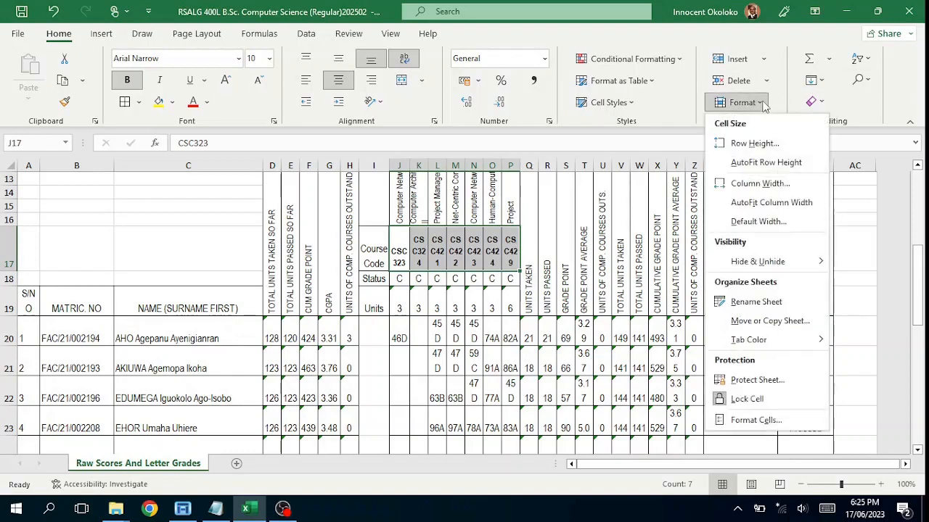
pyautogui.click(769, 186)
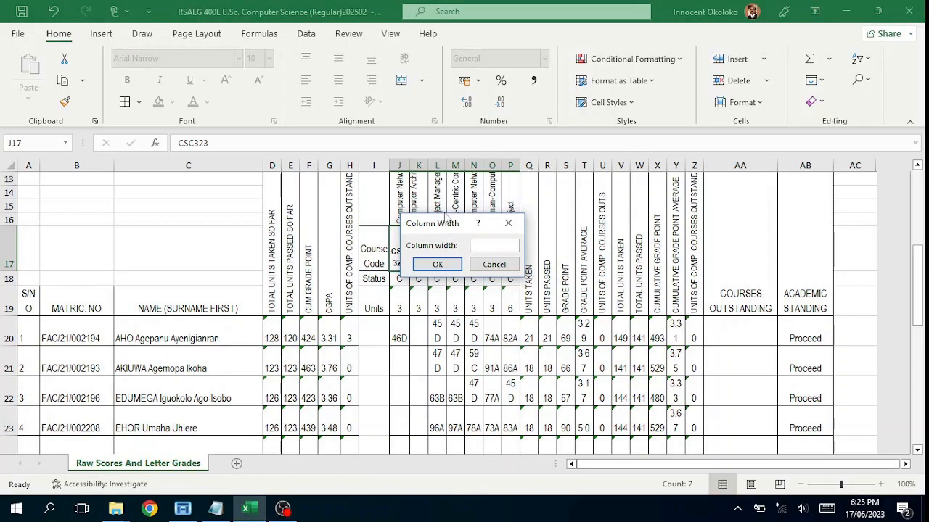
pyautogui.moveTo(444, 230); pyautogui.dragTo(616, 206)
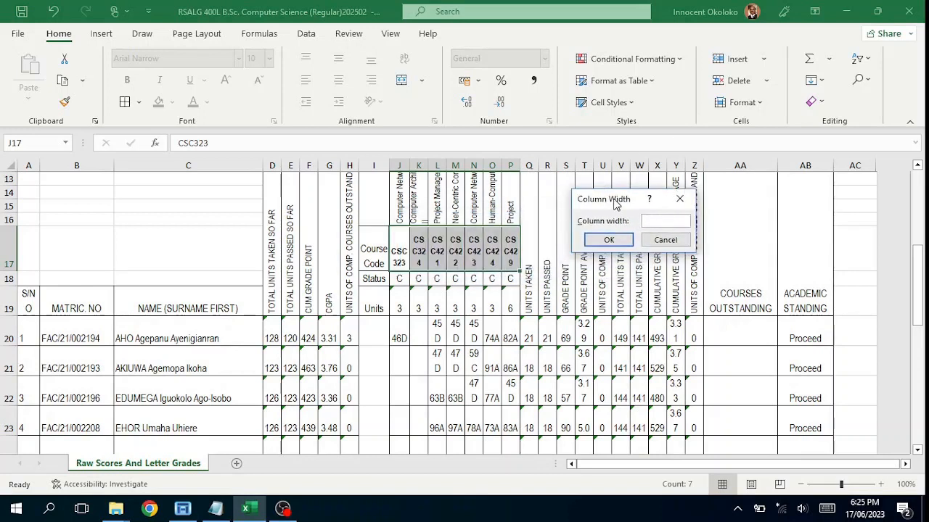
pyautogui.moveTo(616, 206); pyautogui.dragTo(247, 204)
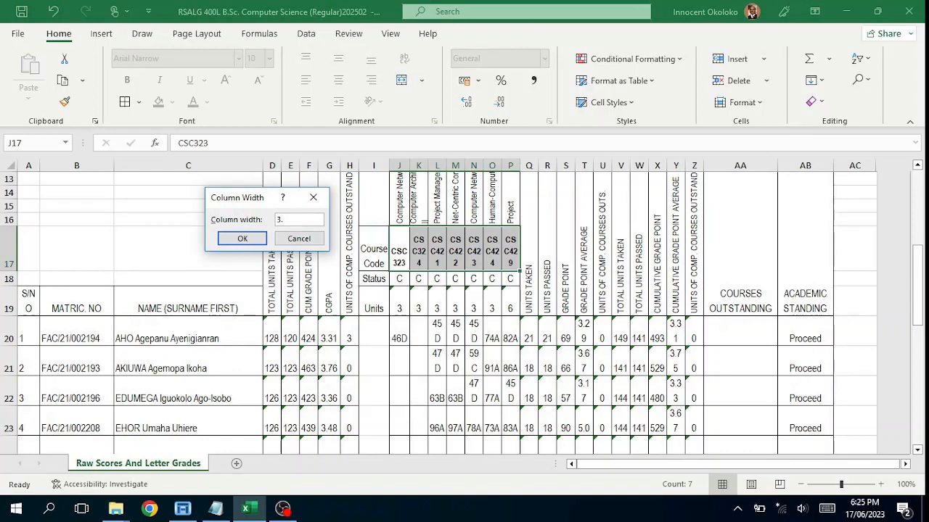
pyautogui.press('Return')
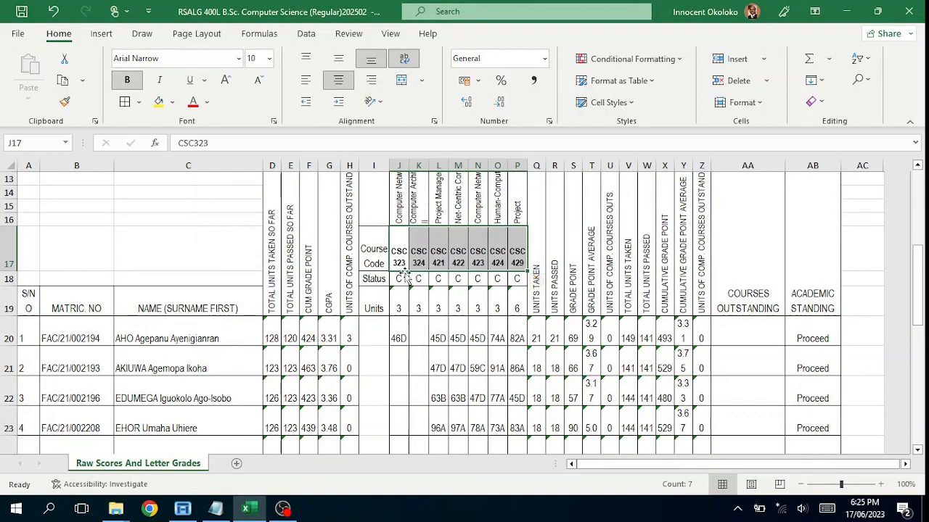
# Convert the course unit values in J19:P19 from text to numbers
pyautogui.moveTo(398, 297); pyautogui.dragTo(517, 304)
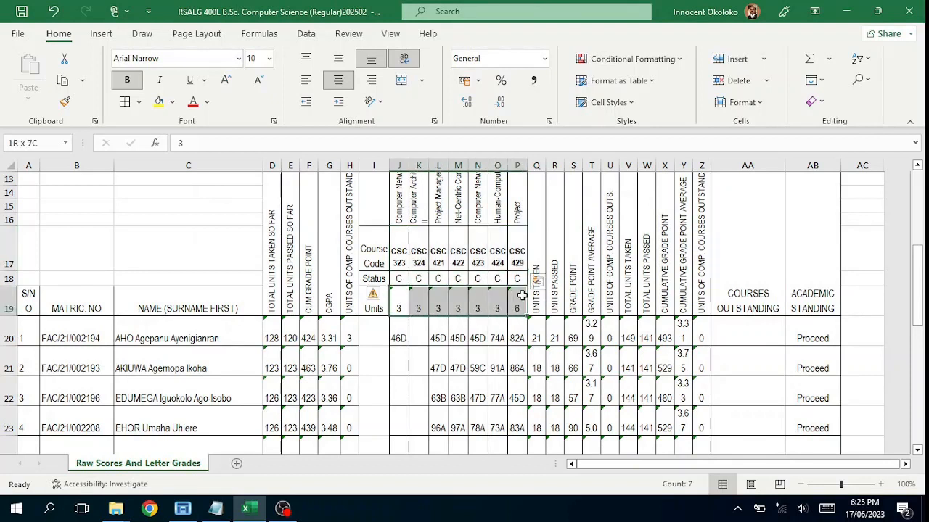
pyautogui.click(376, 296)
pyautogui.click(319, 327)
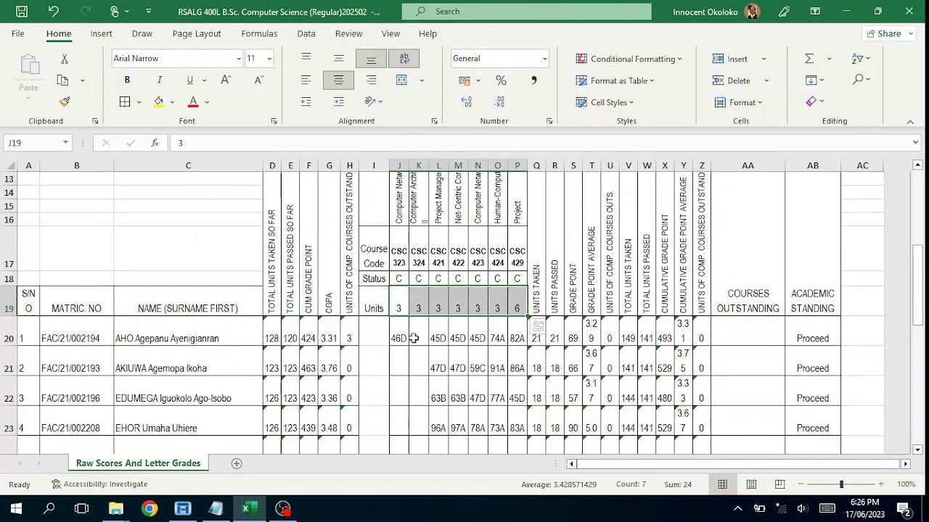
# Widen column A so that the S/NO heading fits on one line
pyautogui.scroll(-1, 414, 338)
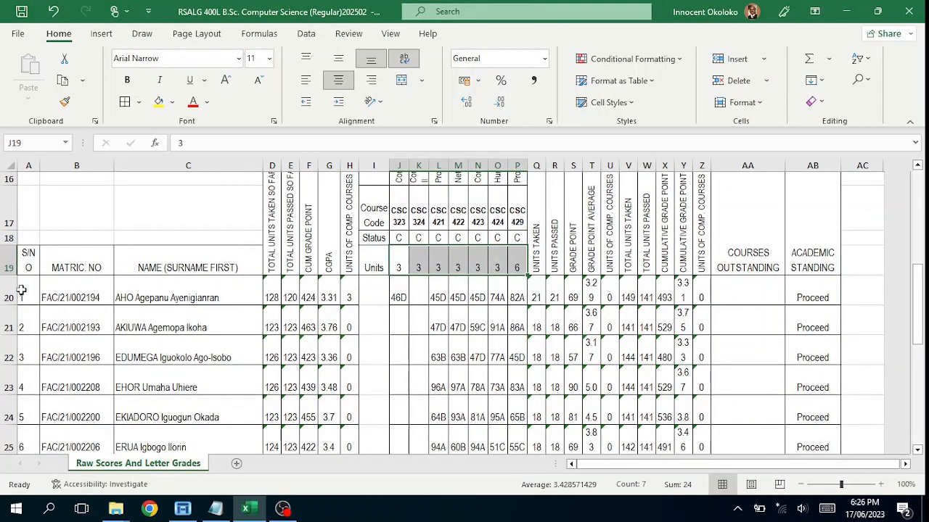
pyautogui.click(21, 292)
pyautogui.moveTo(39, 161); pyautogui.dragTo(44, 161)
# Set the height of all student rows, 20 to 36, to 19
pyautogui.moveTo(25, 289); pyautogui.dragTo(29, 432)
pyautogui.click(755, 102)
pyautogui.click(746, 141)
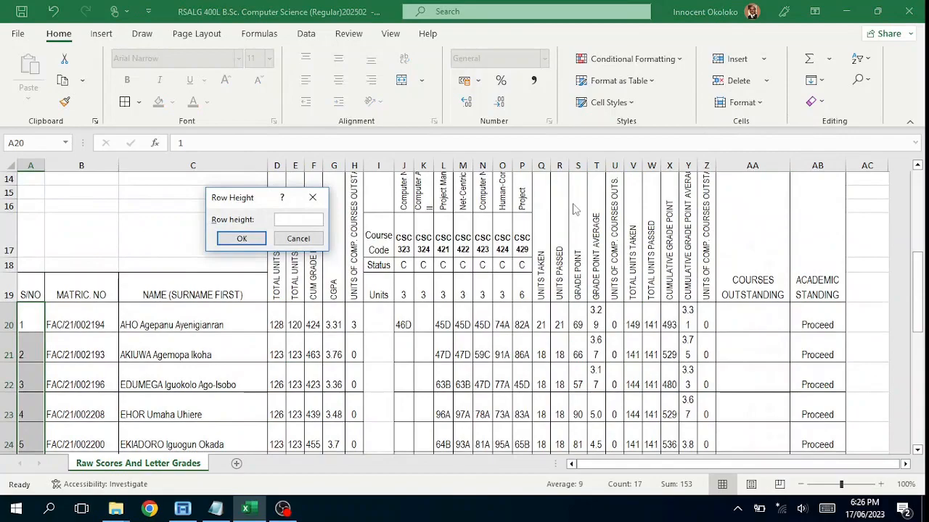
pyautogui.write('19')
pyautogui.press('Return')
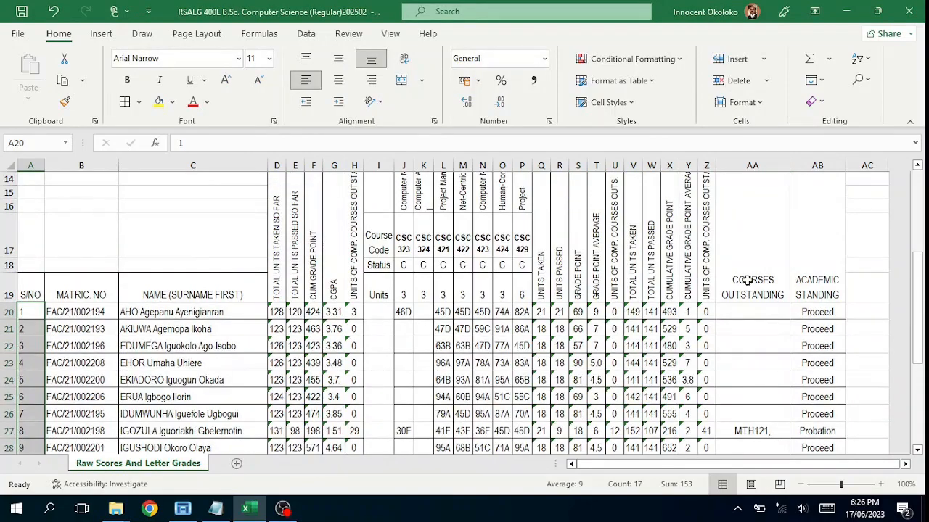
# AutoFit the heights of rows 33 and 30, which contain outstanding courses
pyautogui.scroll(-4, 521, 327)
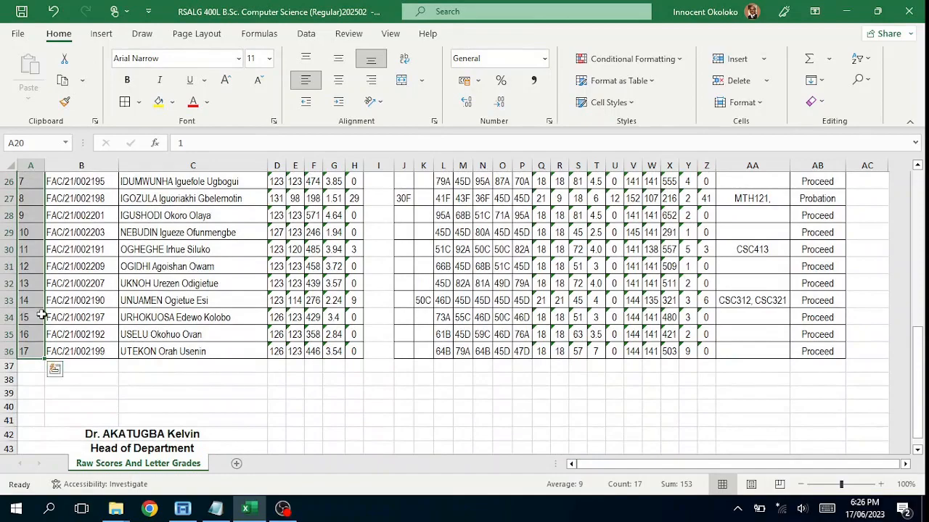
pyautogui.click(704, 338)
pyautogui.click(754, 302)
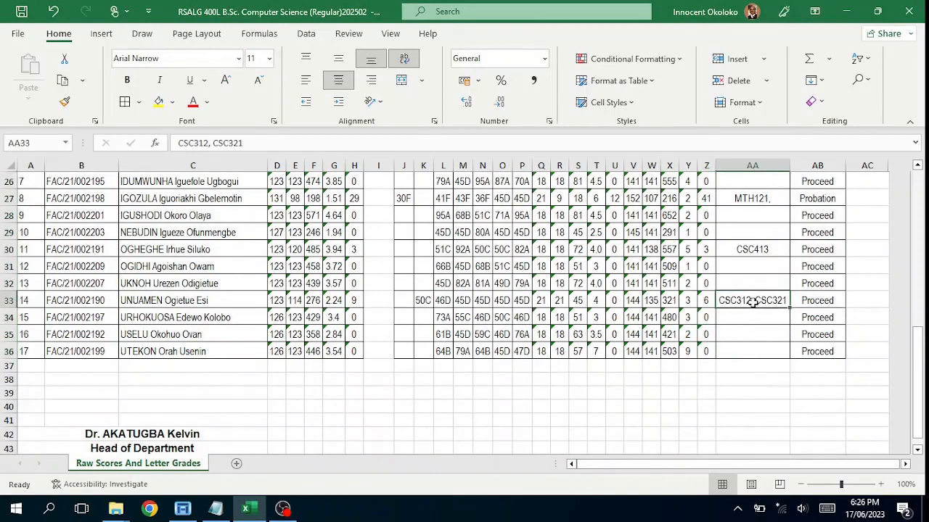
pyautogui.scroll(2, 753, 302)
pyautogui.scroll(1, 755, 303)
pyautogui.scroll(-3, 754, 305)
pyautogui.doubleClick(9, 308)
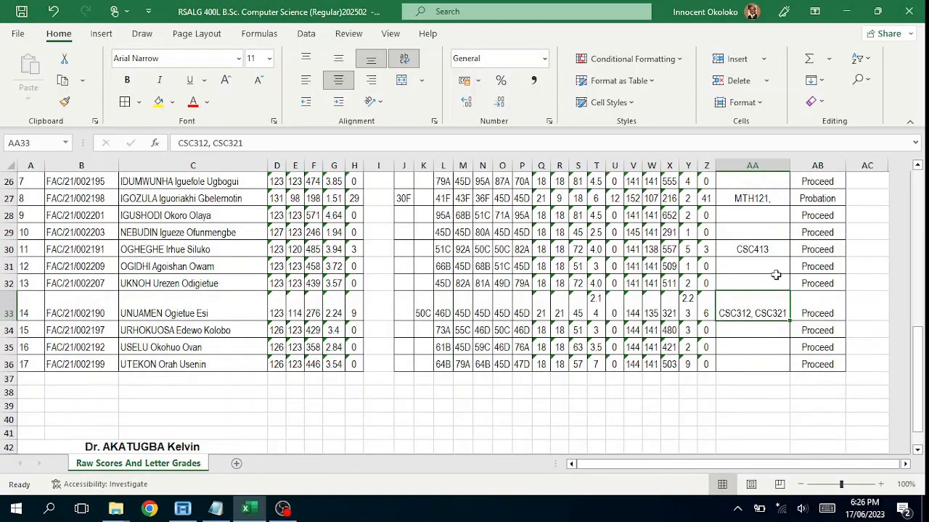
pyautogui.click(10, 249)
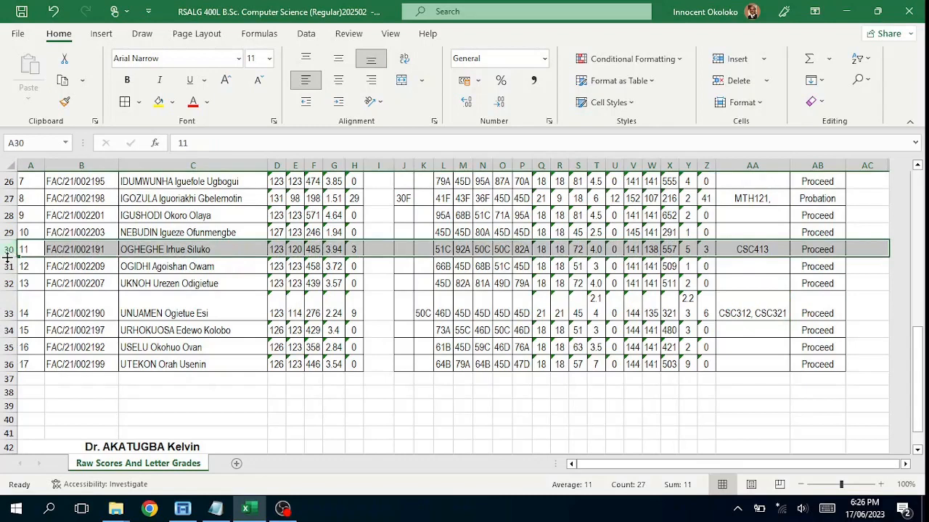
pyautogui.doubleClick(7, 258)
# AutoFit the height of row 27 to its long list of outstanding courses
pyautogui.scroll(1, 735, 284)
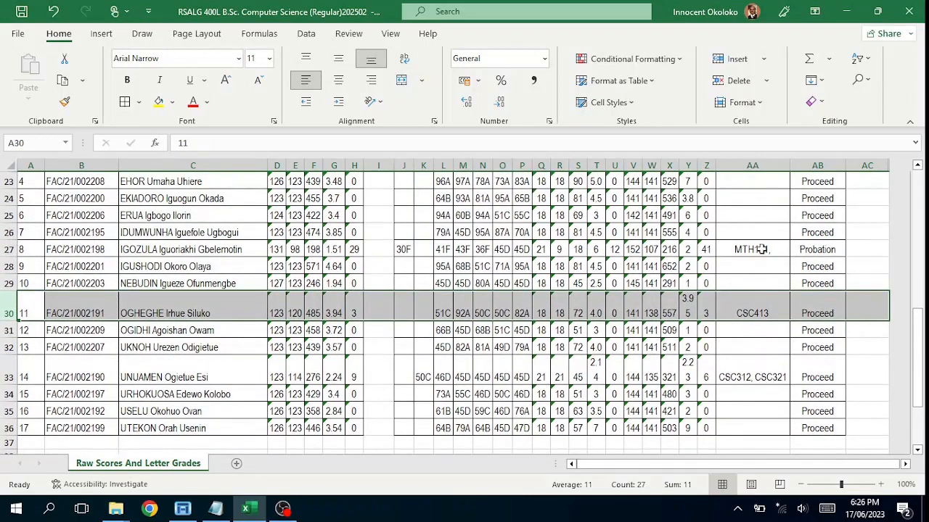
pyautogui.click(759, 249)
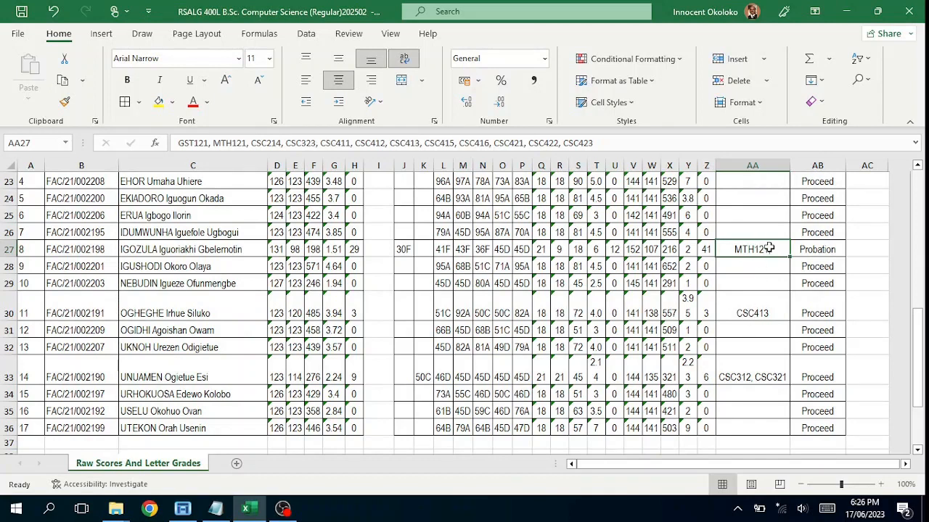
pyautogui.doubleClick(11, 258)
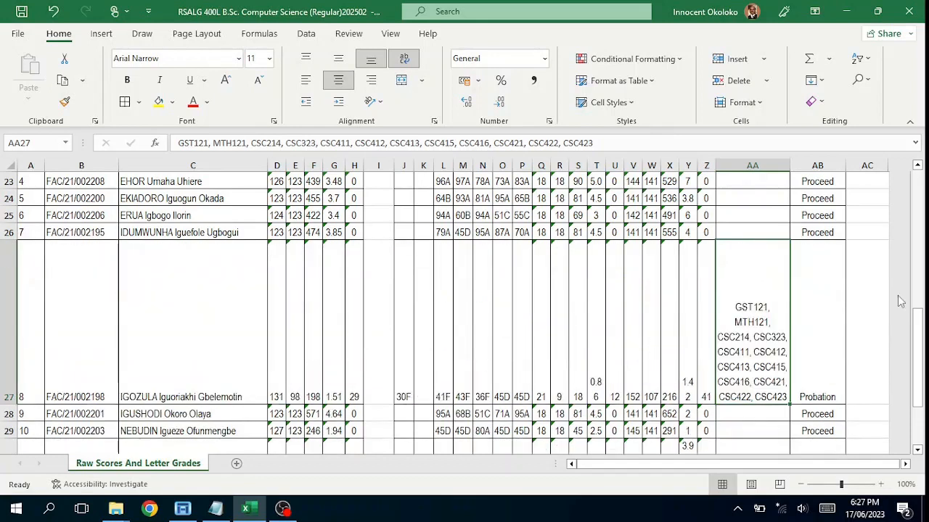
# Widen the Courses Outstanding column slightly and reduce row 27's height to just fit its course list
pyautogui.moveTo(787, 165); pyautogui.dragTo(801, 165)
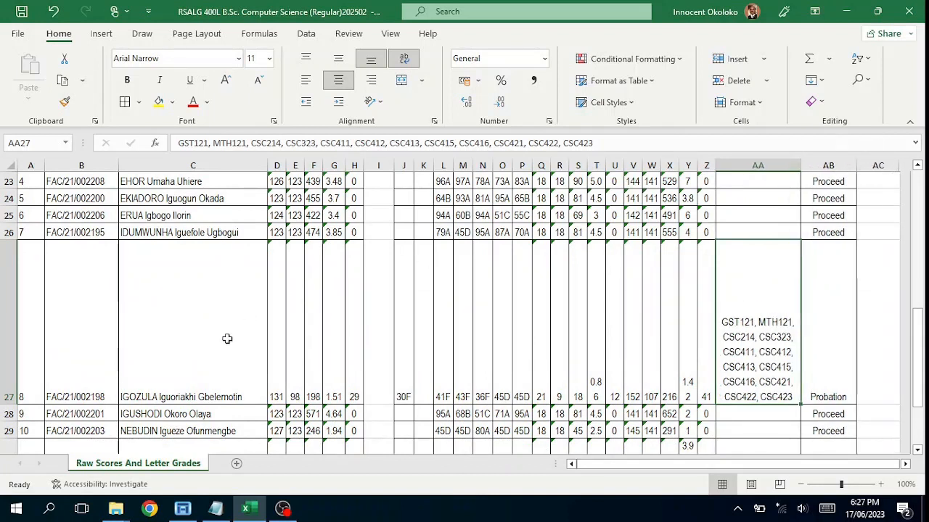
pyautogui.moveTo(14, 404); pyautogui.dragTo(19, 358)
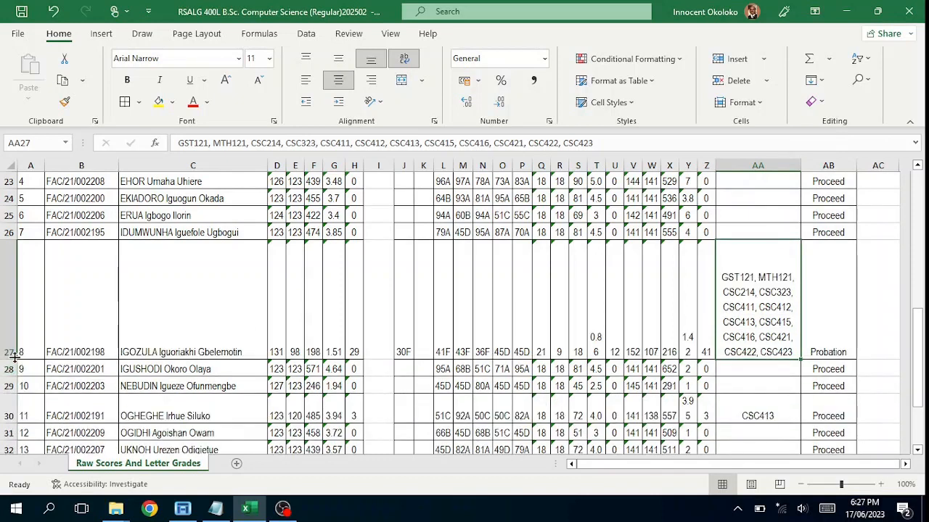
pyautogui.moveTo(10, 359); pyautogui.dragTo(9, 331)
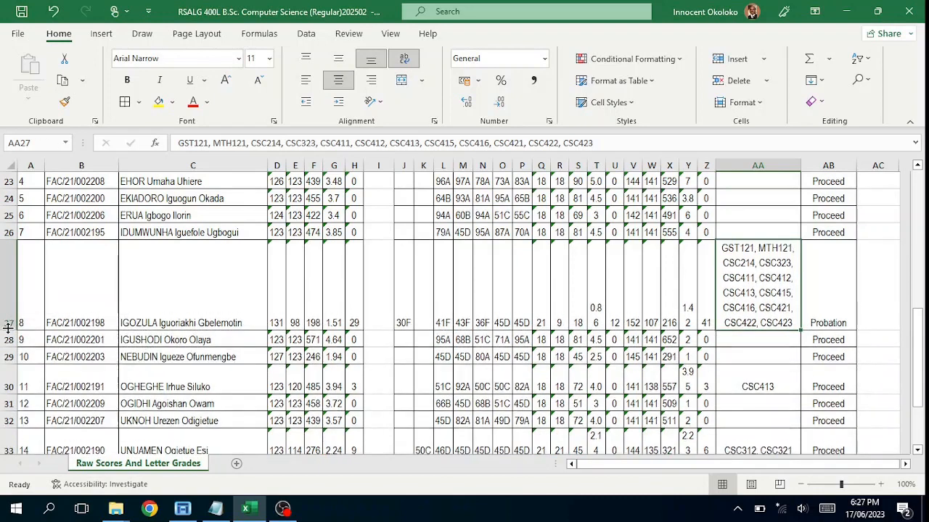
pyautogui.moveTo(7, 328); pyautogui.dragTo(7, 332)
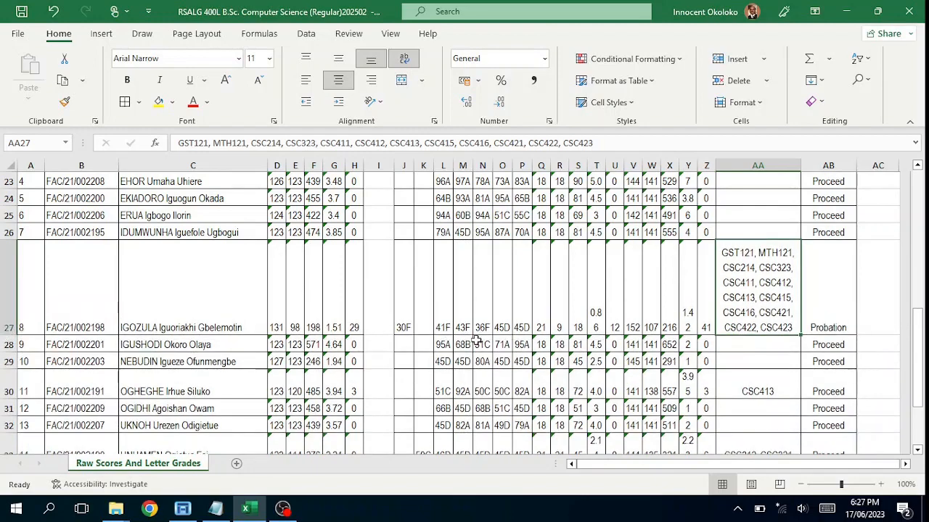
# Convert the text-stored numbers across the student results in D20:Z36 to numbers
pyautogui.scroll(3, 391, 334)
pyautogui.moveTo(276, 312); pyautogui.dragTo(707, 344)
pyautogui.click(254, 181)
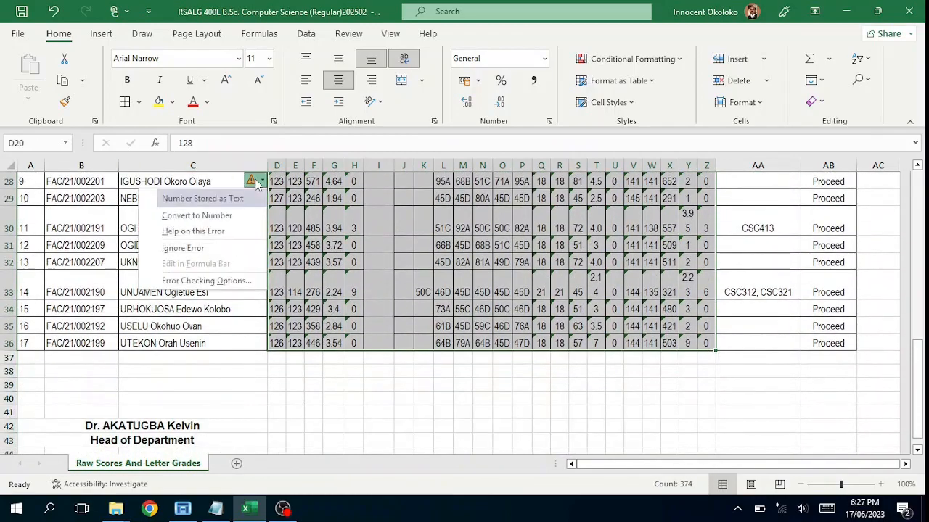
pyautogui.click(216, 219)
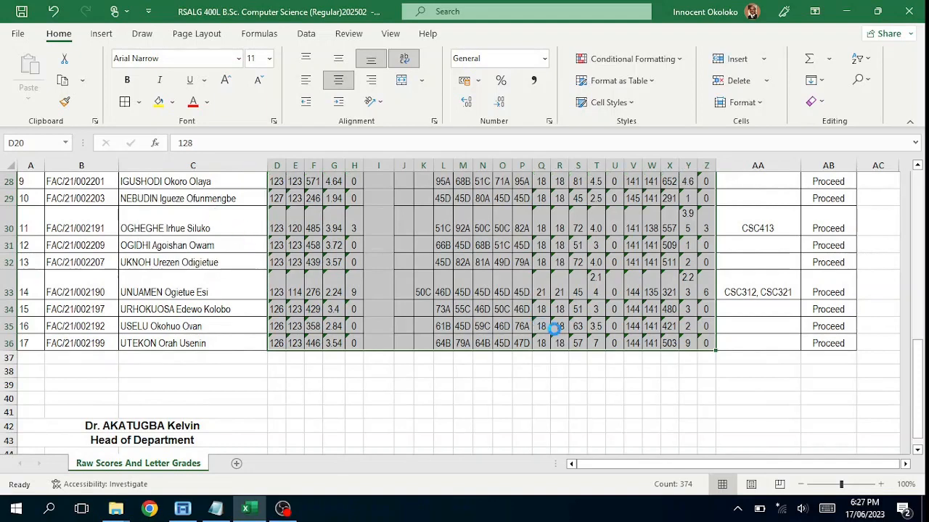
pyautogui.scroll(5, 571, 328)
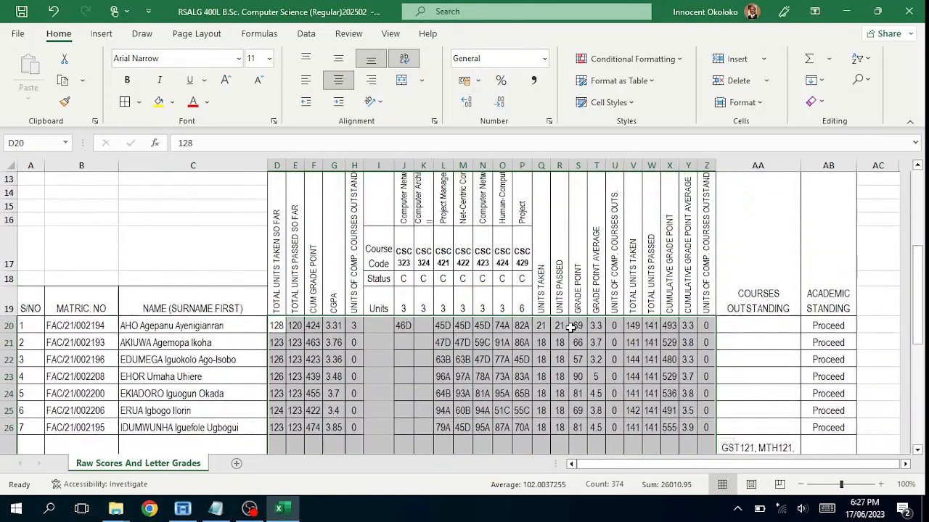
# Widen the current semester's Grade Point Average column T so its values show two decimals
pyautogui.click(355, 323)
pyautogui.scroll(-2, 353, 335)
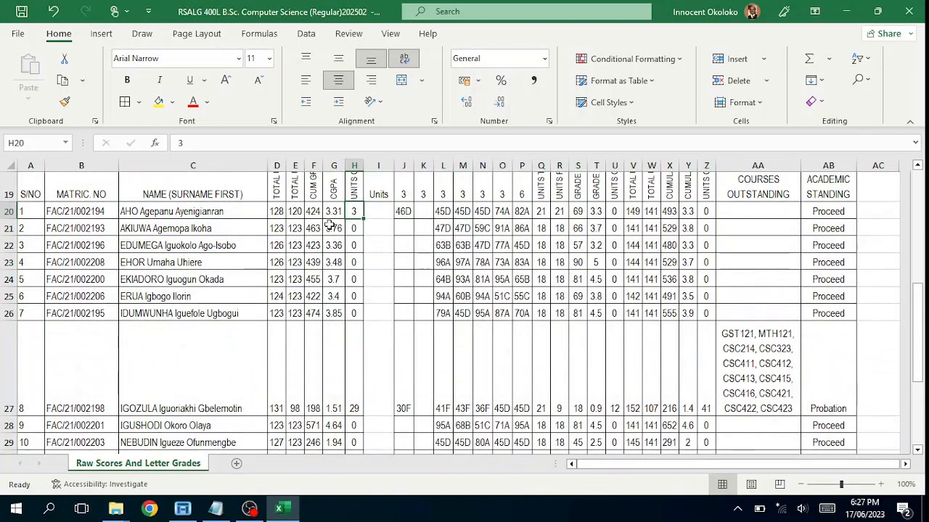
pyautogui.scroll(1, 331, 225)
pyautogui.click(334, 261)
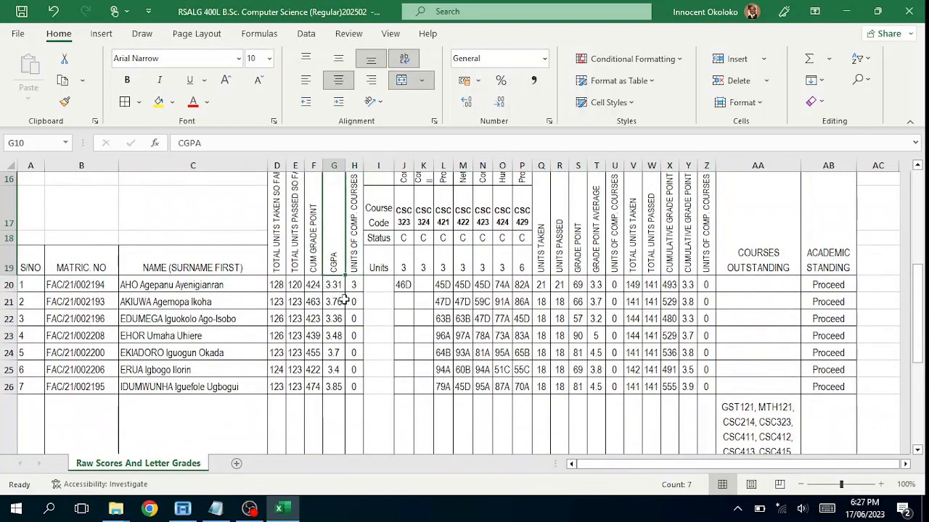
pyautogui.click(332, 285)
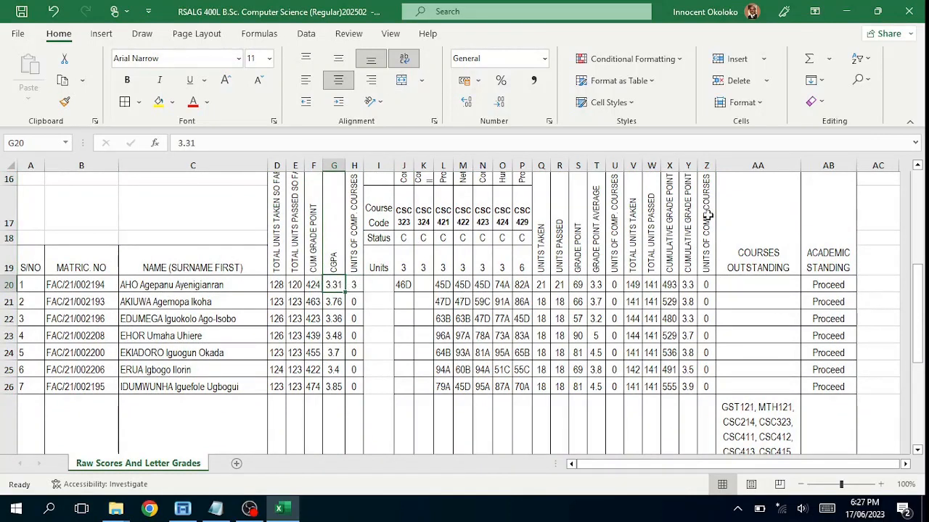
pyautogui.click(595, 269)
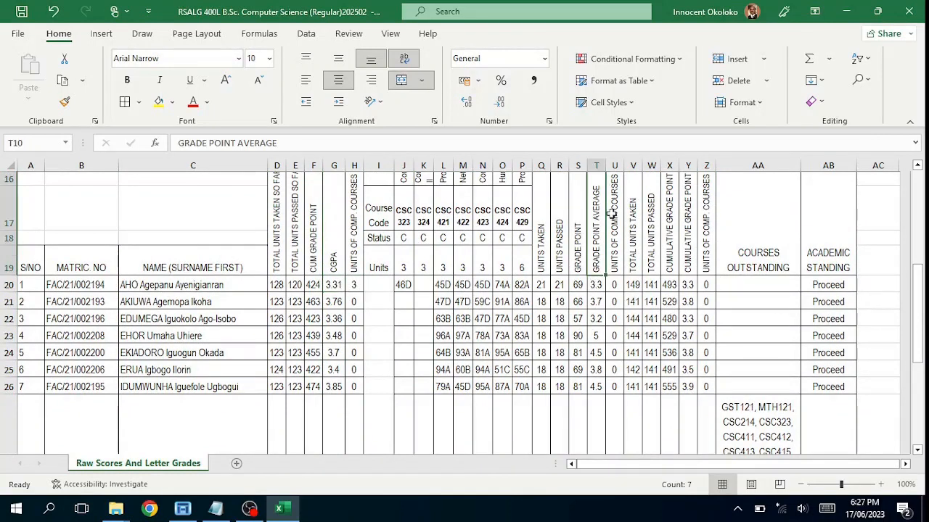
pyautogui.moveTo(605, 165); pyautogui.dragTo(613, 165)
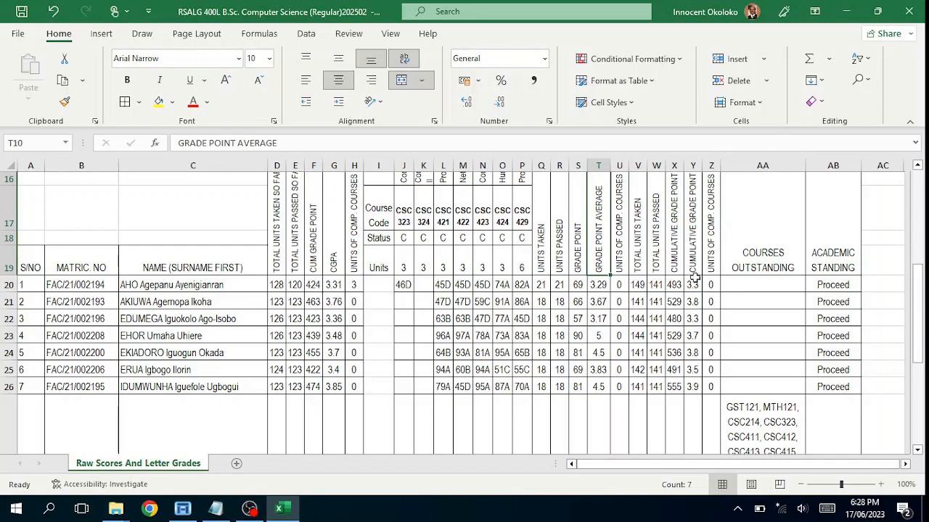
# Widen the Cumulative Grade Point Average column Y to show two decimals, and check the student rows
pyautogui.click(693, 247)
pyautogui.moveTo(704, 164); pyautogui.dragTo(707, 181)
pyautogui.scroll(-2, 683, 327)
pyautogui.scroll(-3, 684, 327)
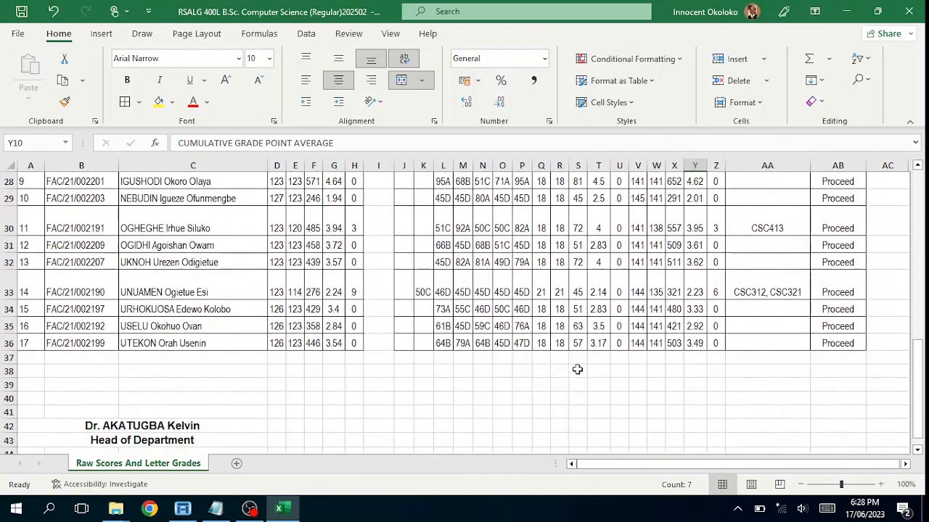
pyautogui.scroll(6, 577, 369)
pyautogui.scroll(-5, 575, 367)
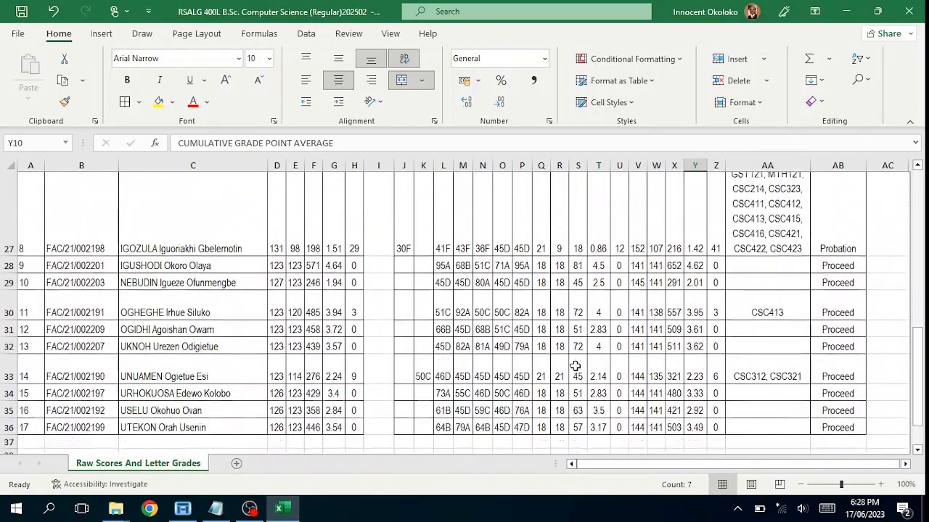
# Reduce the height of row 30 so it just fits its single outstanding course
pyautogui.scroll(-1, 573, 367)
pyautogui.scroll(3, 673, 368)
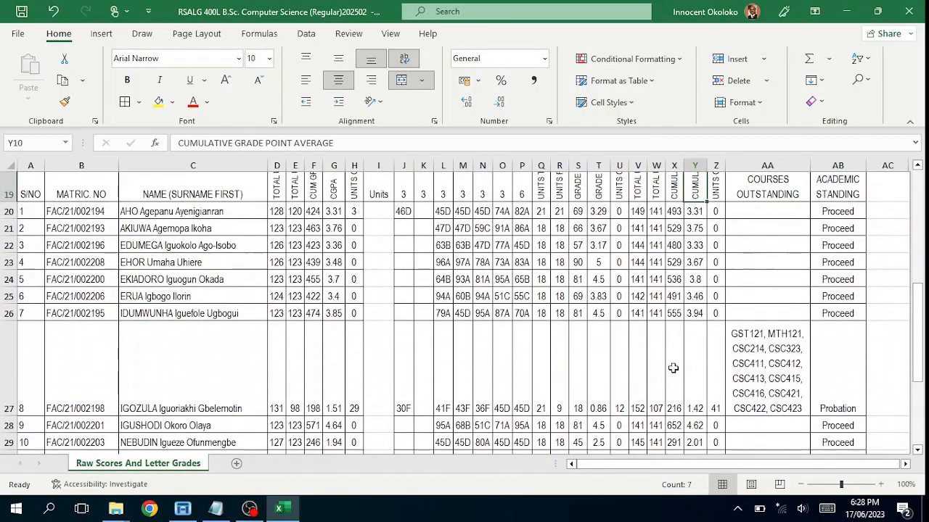
pyautogui.scroll(-2, 674, 367)
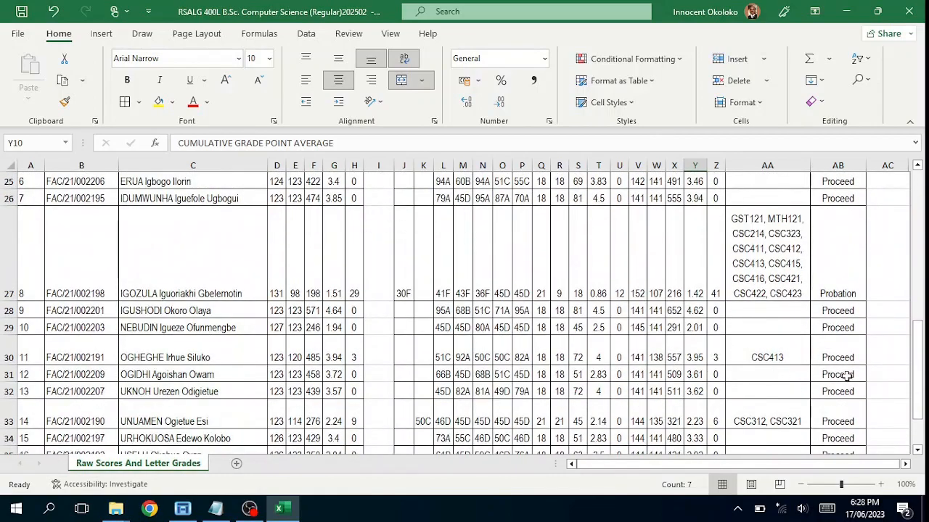
pyautogui.click(164, 358)
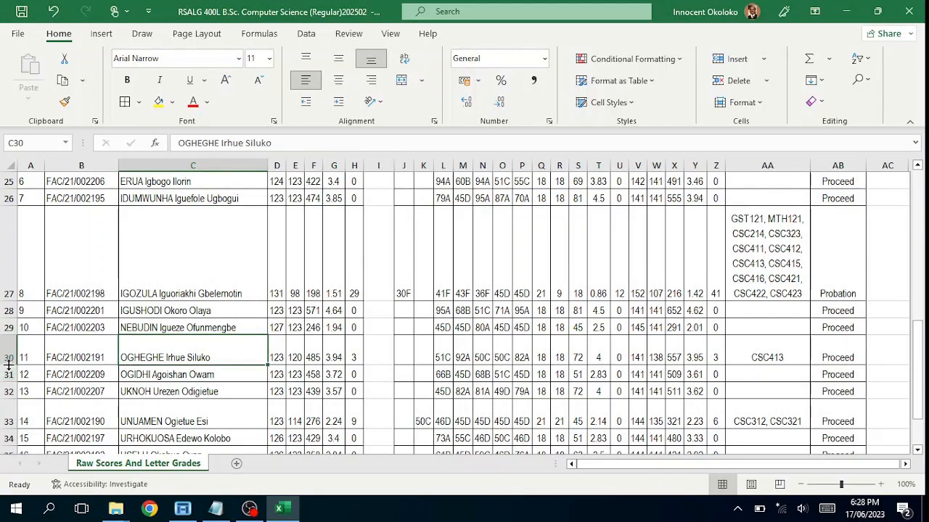
pyautogui.moveTo(9, 366); pyautogui.dragTo(9, 353)
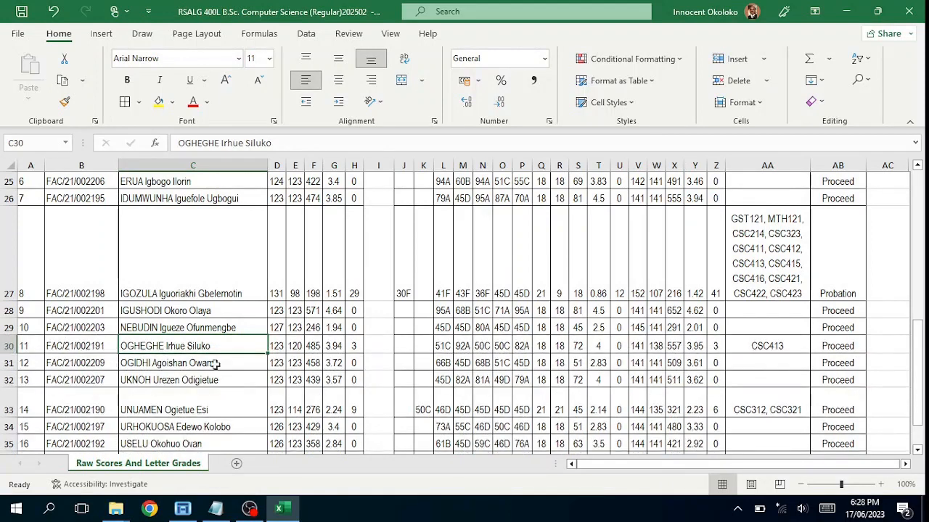
pyautogui.click(697, 347)
pyautogui.click(746, 351)
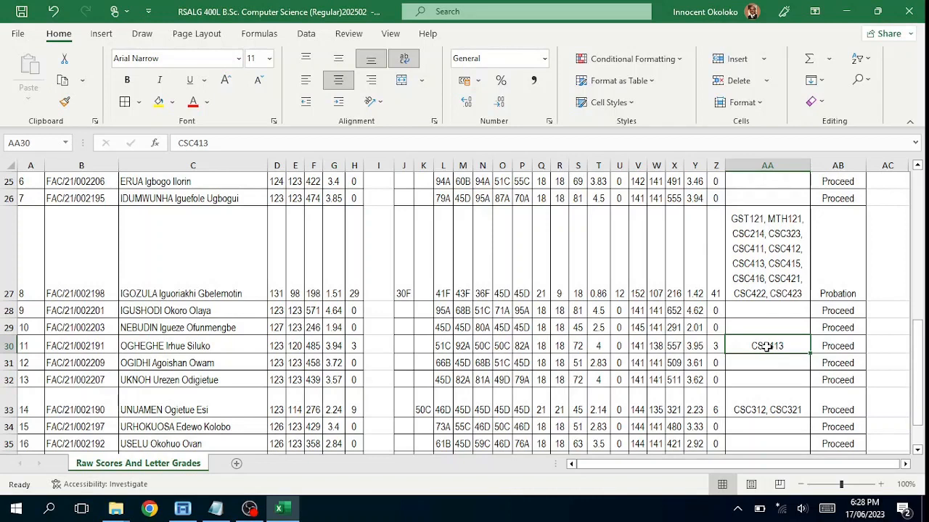
# Reduce the height of row 33 so it fits its outstanding courses on one line
pyautogui.scroll(-1, 767, 346)
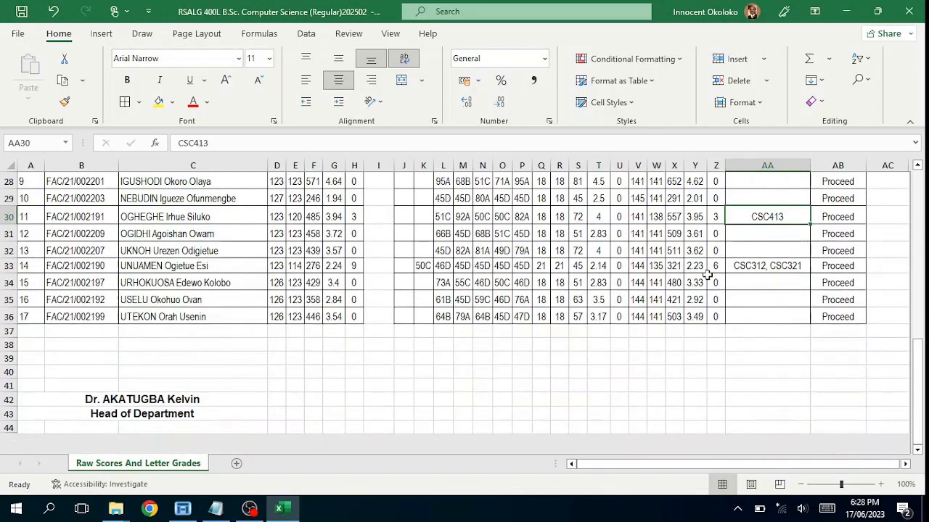
pyautogui.click(756, 266)
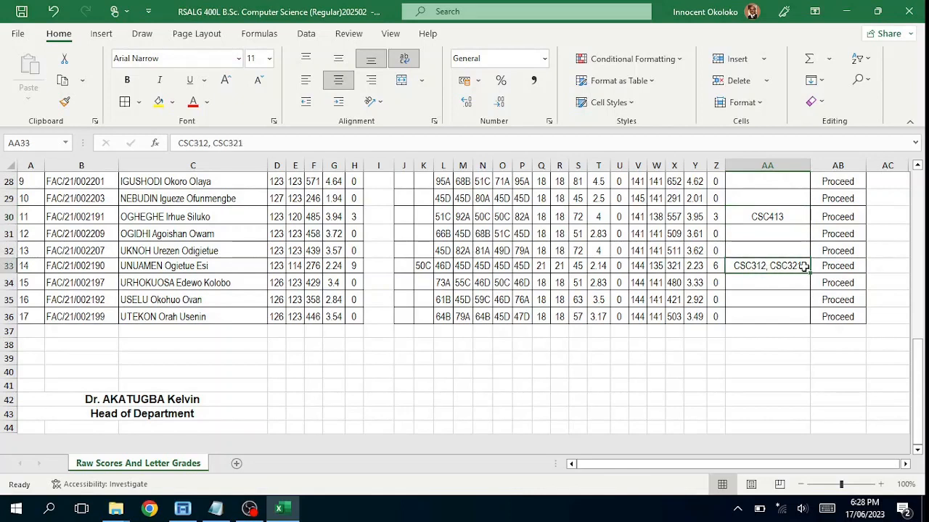
pyautogui.click(694, 266)
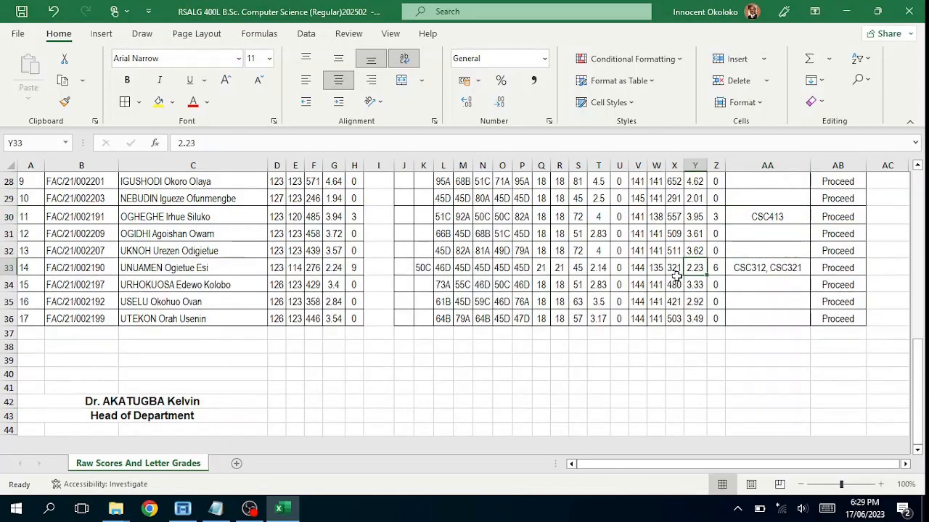
# Check row 33's value under Total Units Passed and the outstanding courses listed in rows 30 and 33
pyautogui.scroll(4, 675, 271)
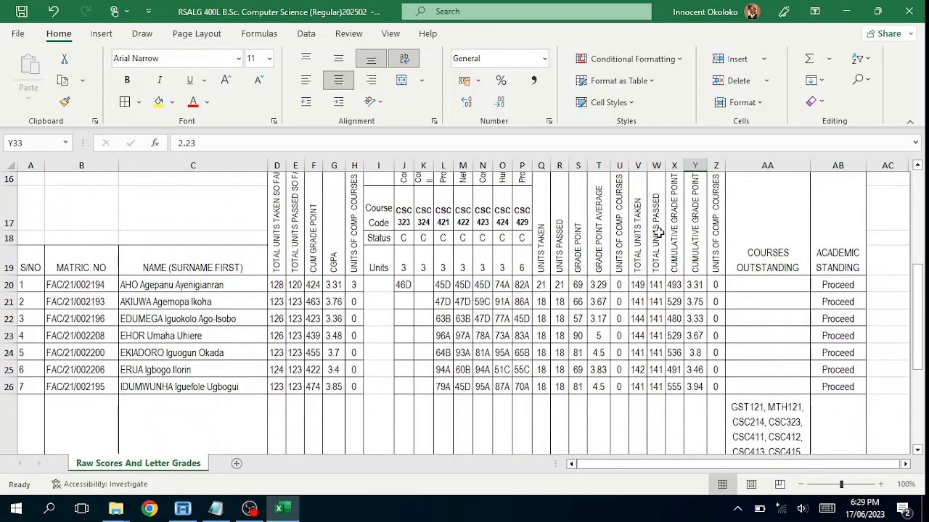
pyautogui.click(657, 232)
pyautogui.scroll(-4, 657, 233)
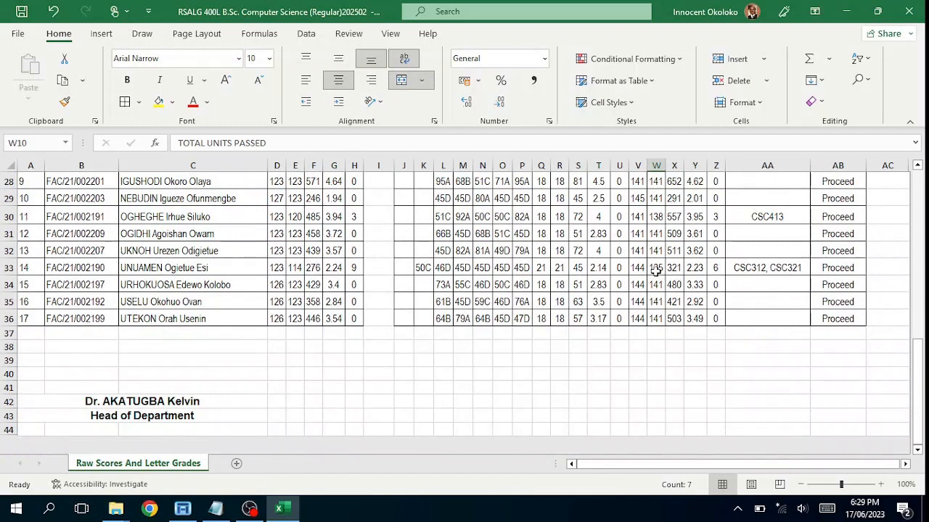
pyautogui.click(655, 270)
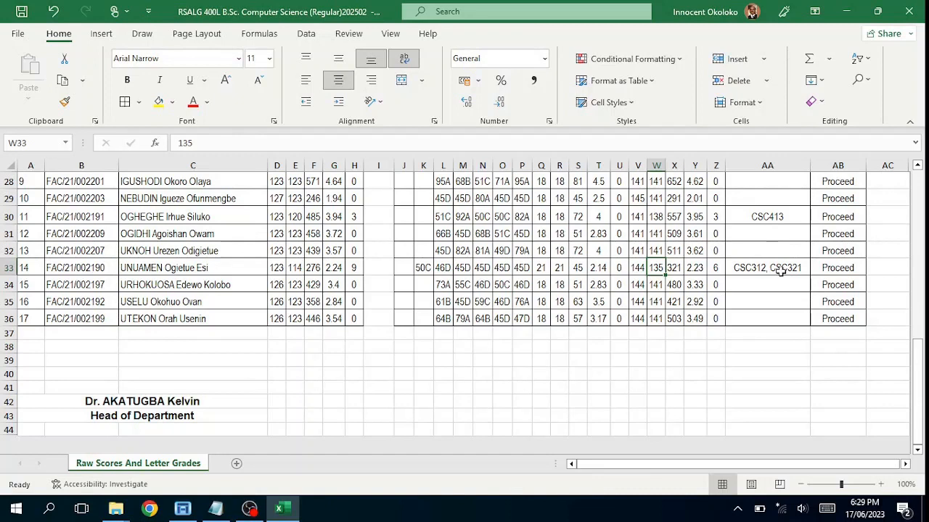
pyautogui.scroll(1, 781, 269)
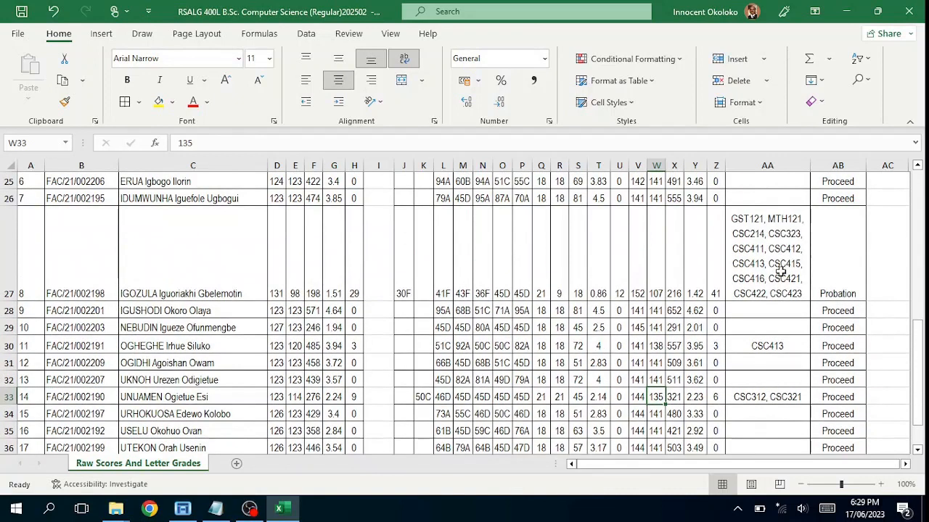
pyautogui.click(769, 347)
pyautogui.click(783, 396)
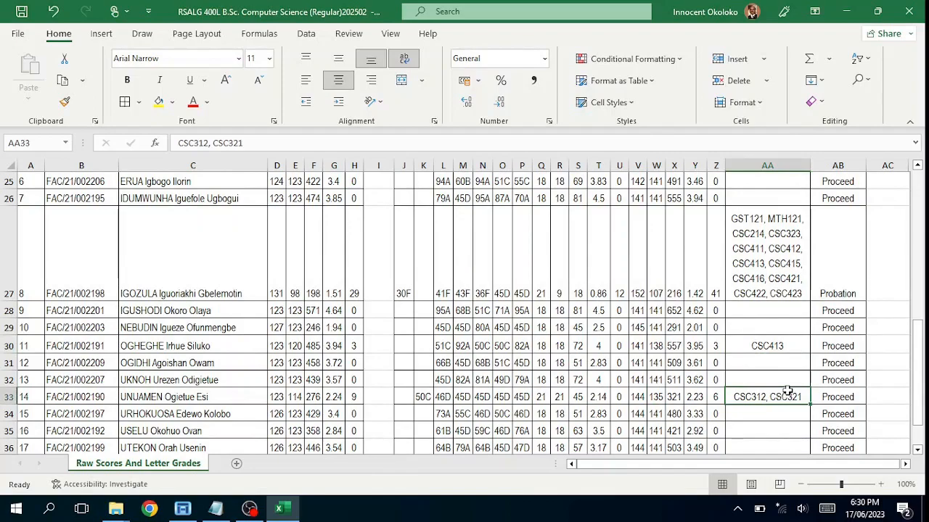
# Widen column I, which holds the Course Code, Status and Units labels, slightly
pyautogui.scroll(5, 789, 380)
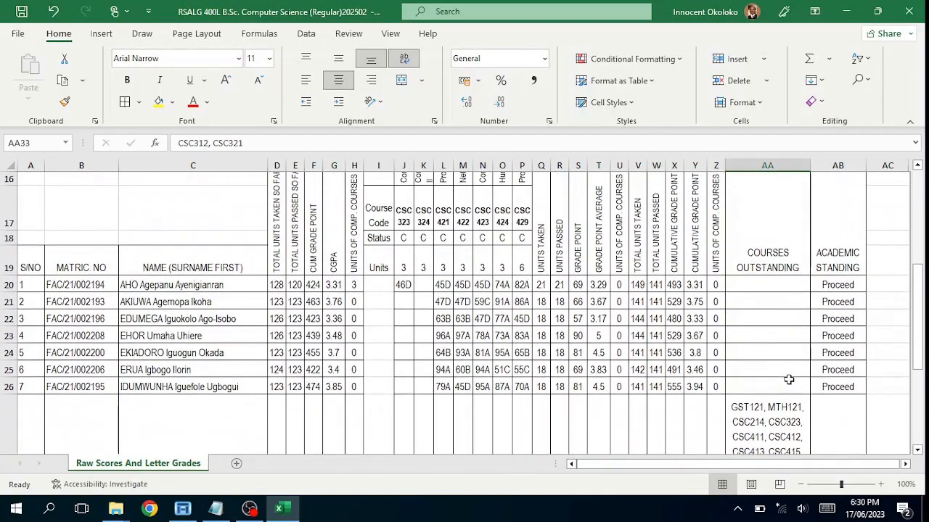
pyautogui.scroll(-4, 788, 379)
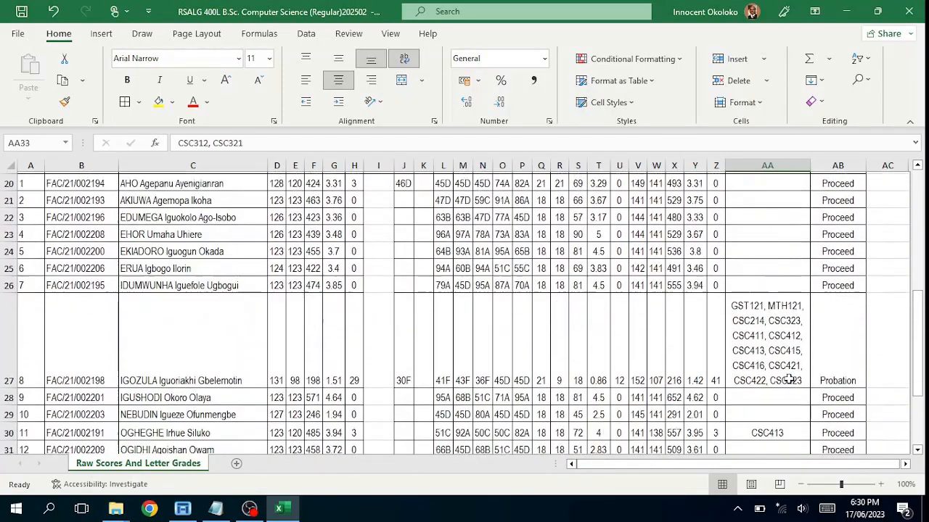
pyautogui.scroll(2, 789, 379)
pyautogui.scroll(2, 330, 287)
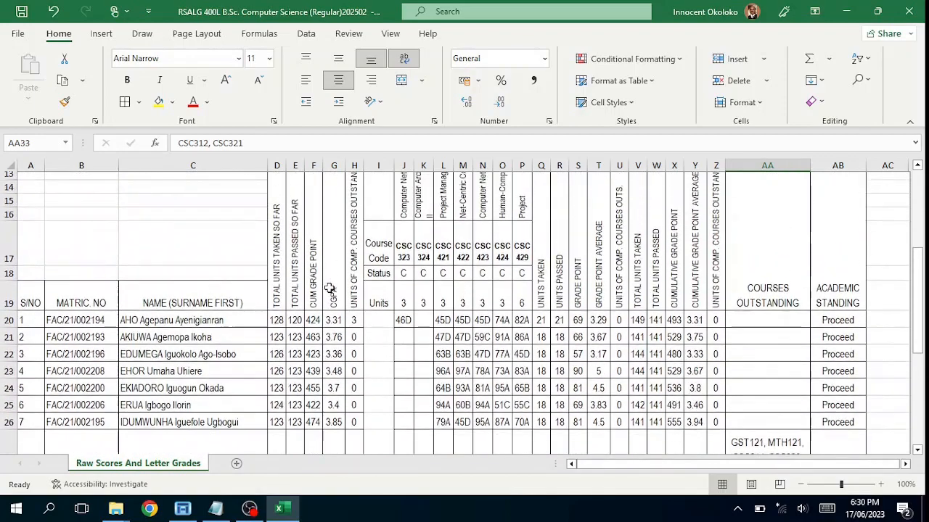
pyautogui.moveTo(395, 166); pyautogui.dragTo(399, 165)
# Examine the row 30 student's results and the course listed under Courses Outstanding
pyautogui.scroll(-5, 580, 315)
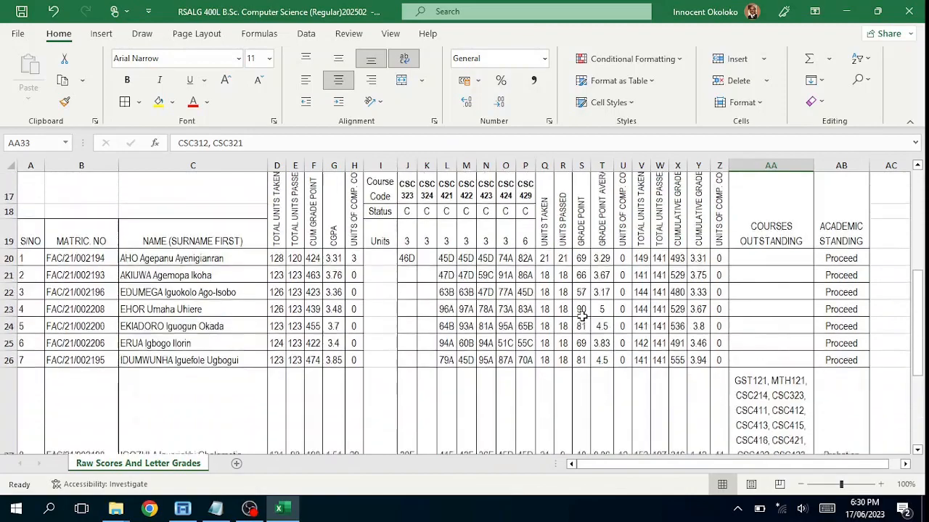
pyautogui.click(790, 346)
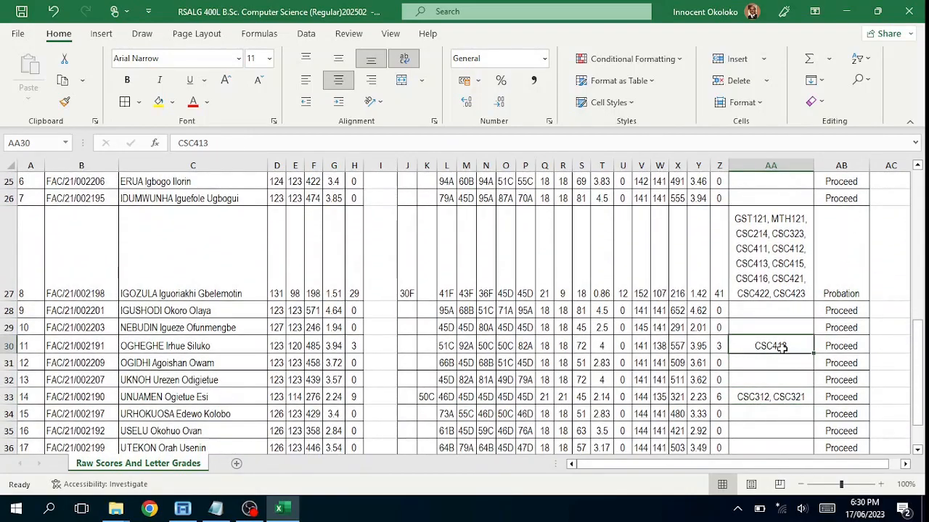
pyautogui.scroll(-1, 784, 348)
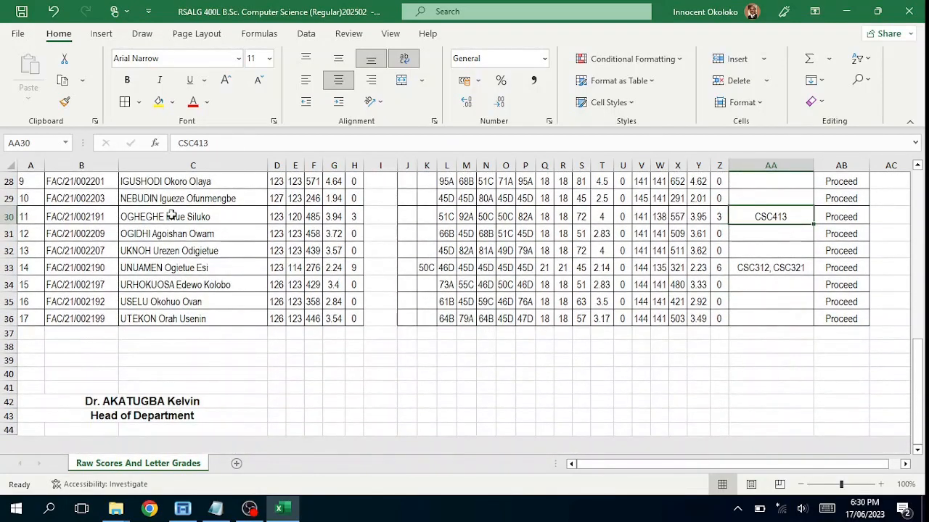
pyautogui.click(5, 217)
pyautogui.moveTo(122, 512)
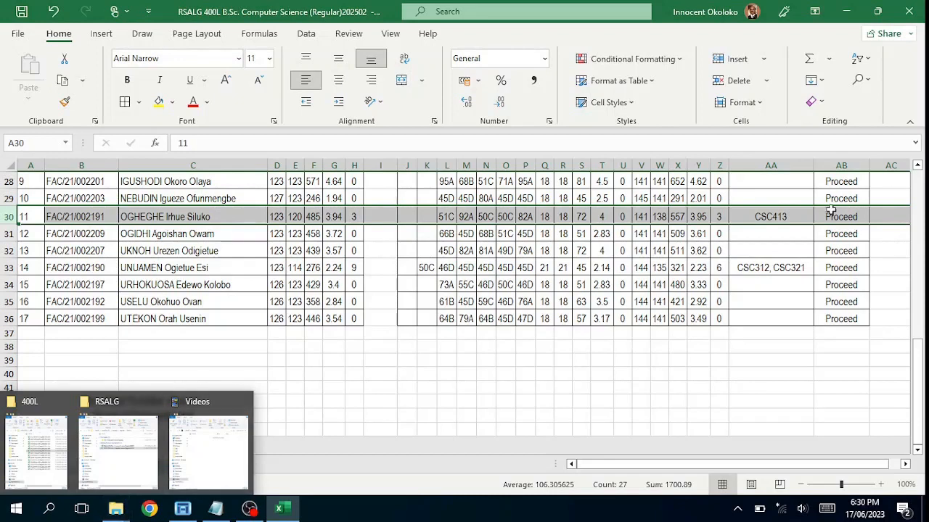
pyautogui.click(781, 217)
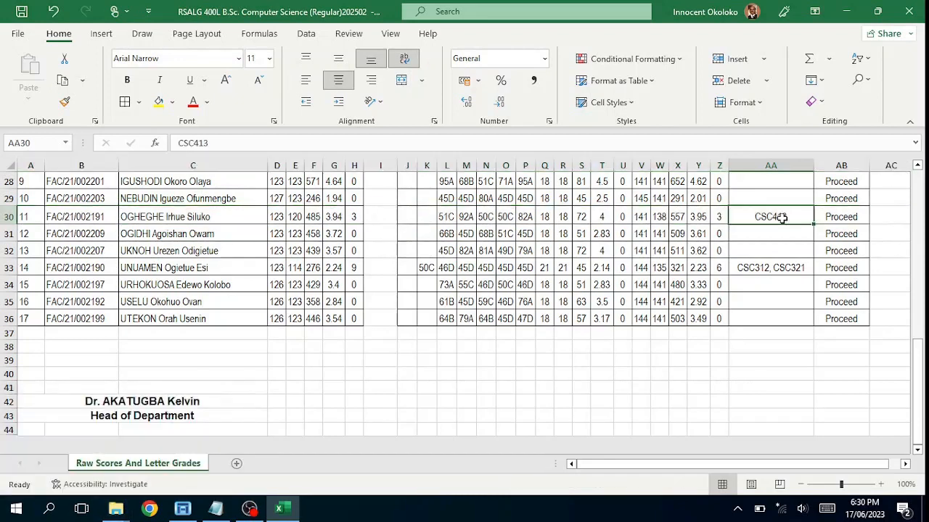
# Switch to the 400L folder in File Explorer and open the CSC413 BScCSCReg400L2024-2025 score sheet
pyautogui.click(115, 509)
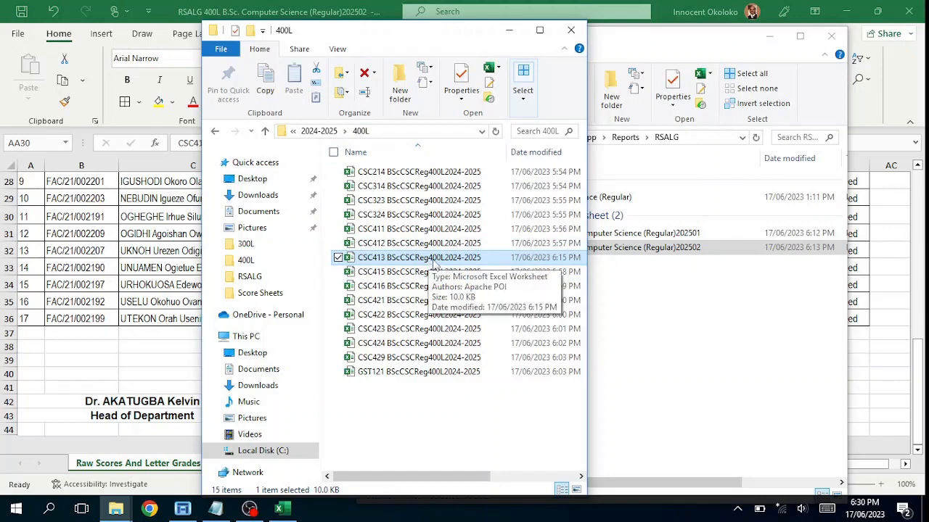
pyautogui.press('Down')
pyautogui.press('Down')
pyautogui.press('Down')
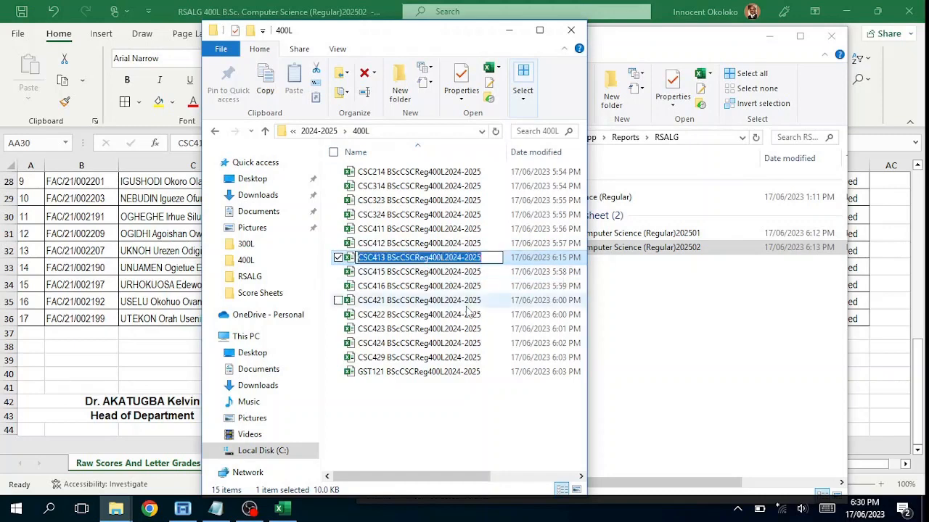
pyautogui.click(460, 260)
pyautogui.hotkey('alt', 'Tab')
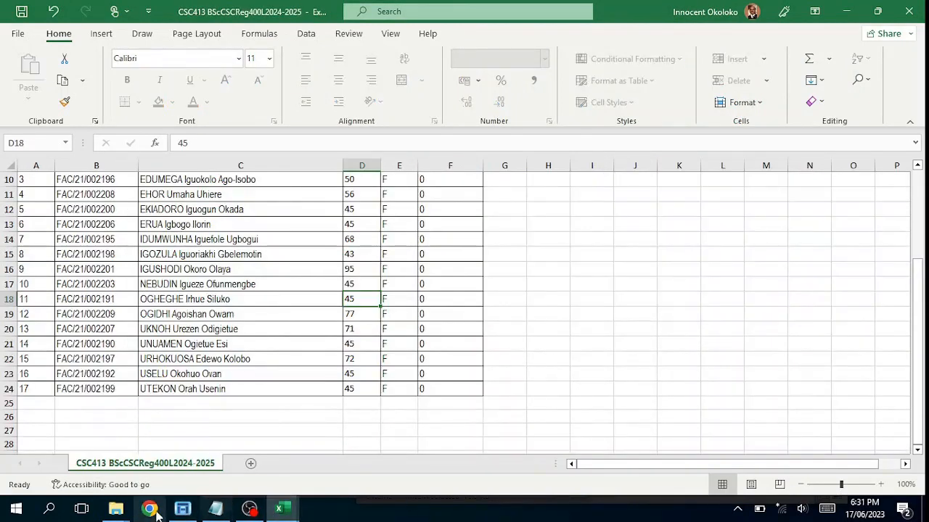
# Return to the RSALG 400L results workbook and check the outstanding course in cell AA30
pyautogui.moveTo(289, 512)
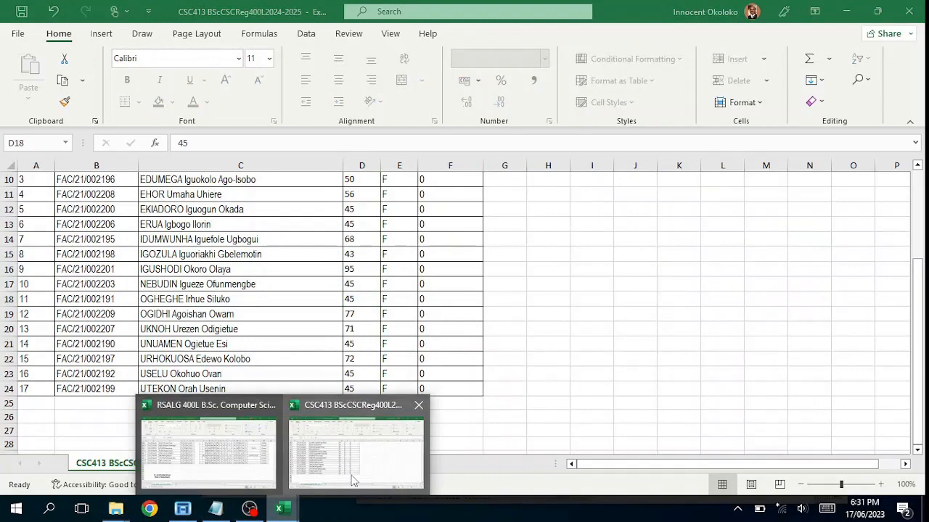
pyautogui.click(210, 457)
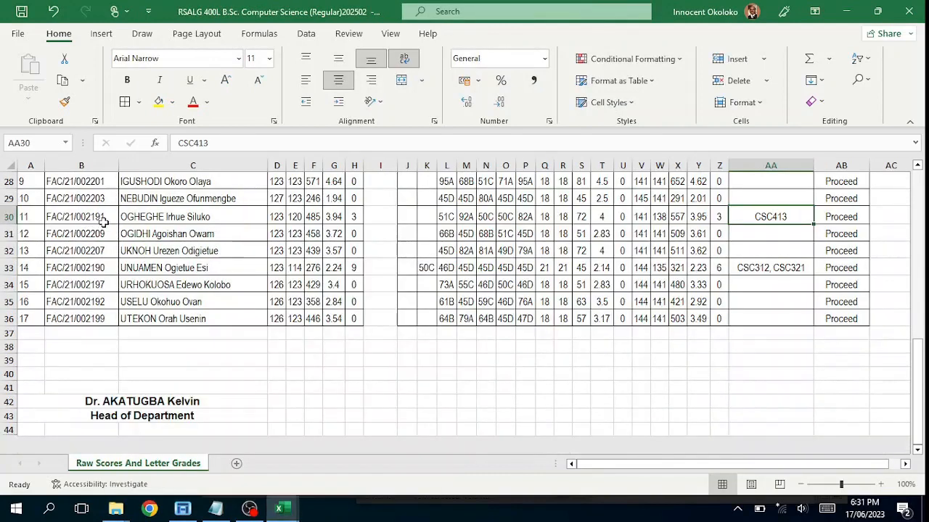
pyautogui.click(280, 510)
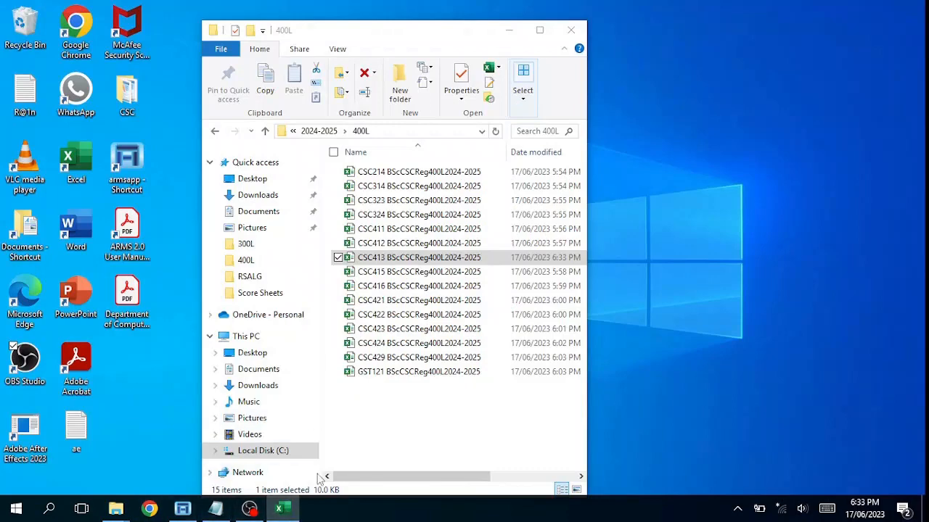
pyautogui.moveTo(288, 513)
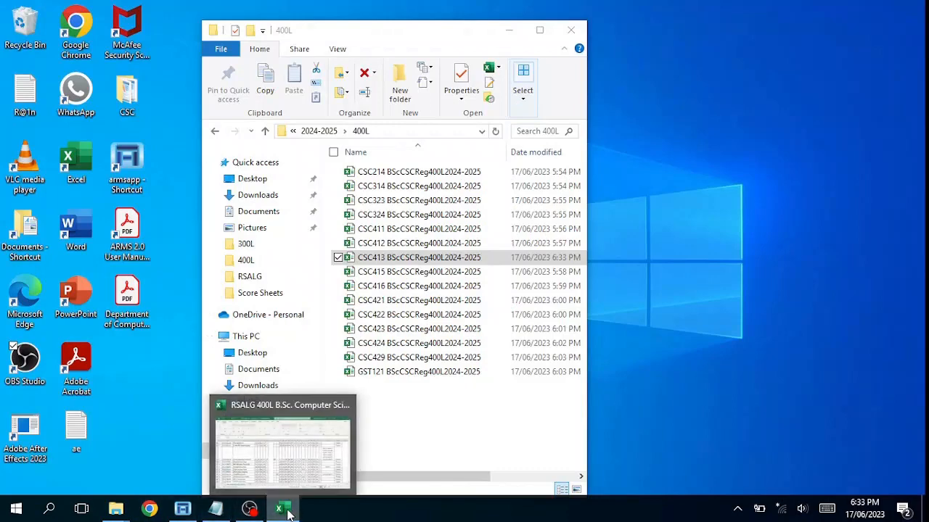
pyautogui.click(288, 512)
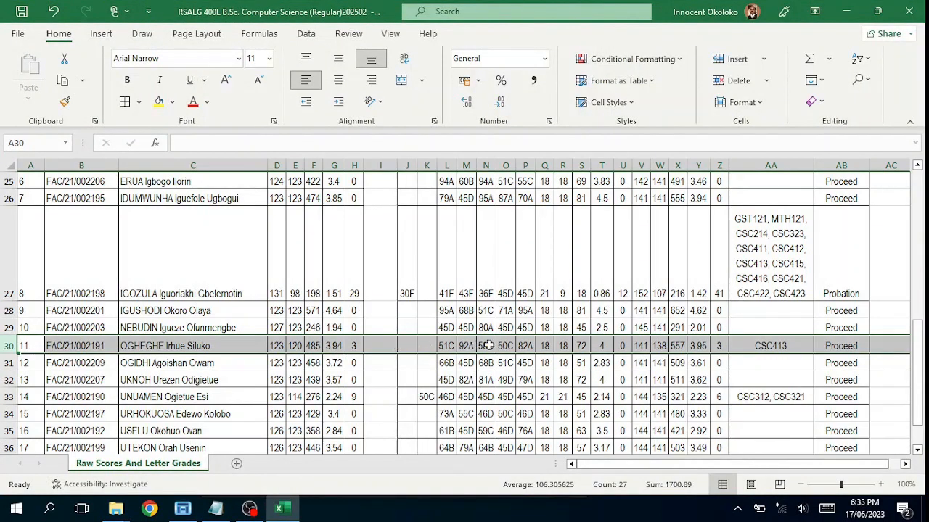
pyautogui.click(778, 347)
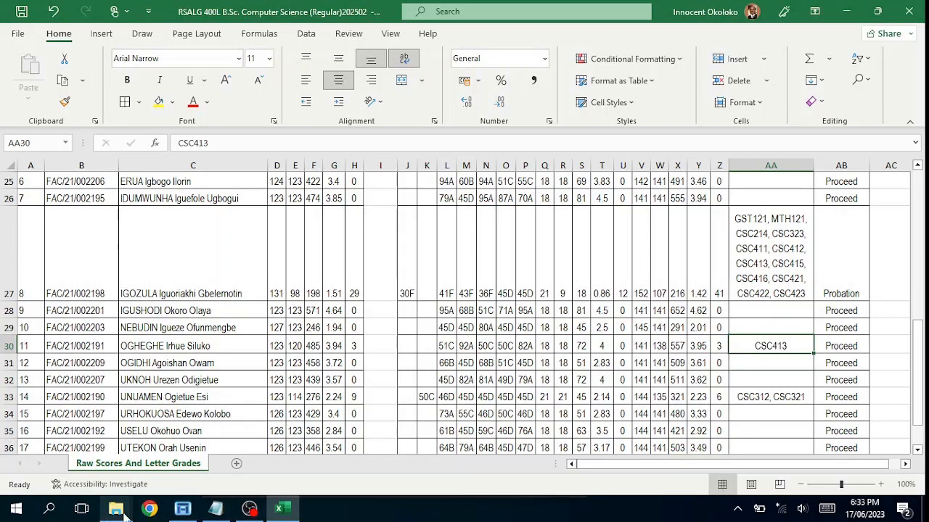
# Reopen the CSC413 BScCSCReg400L2024-2025 workbook from the 400L folder
pyautogui.moveTo(135, 501)
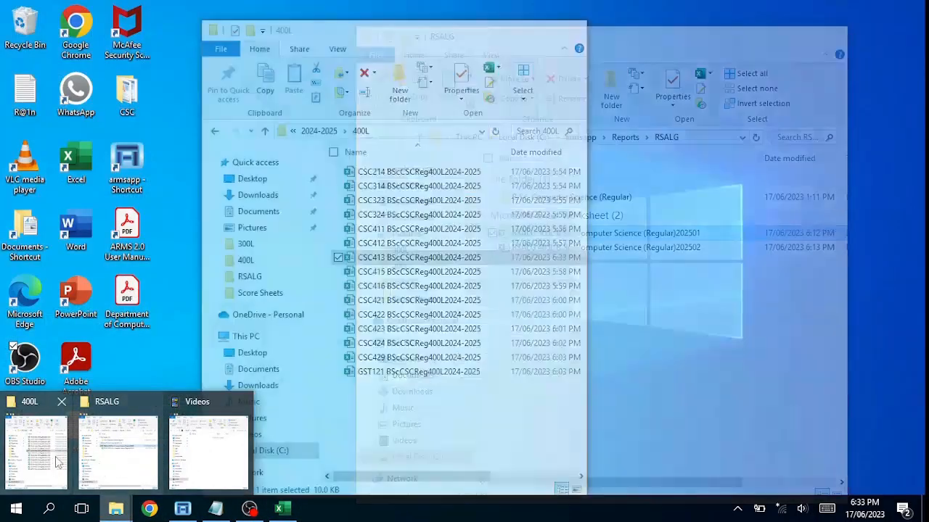
pyautogui.click(37, 446)
pyautogui.doubleClick(417, 258)
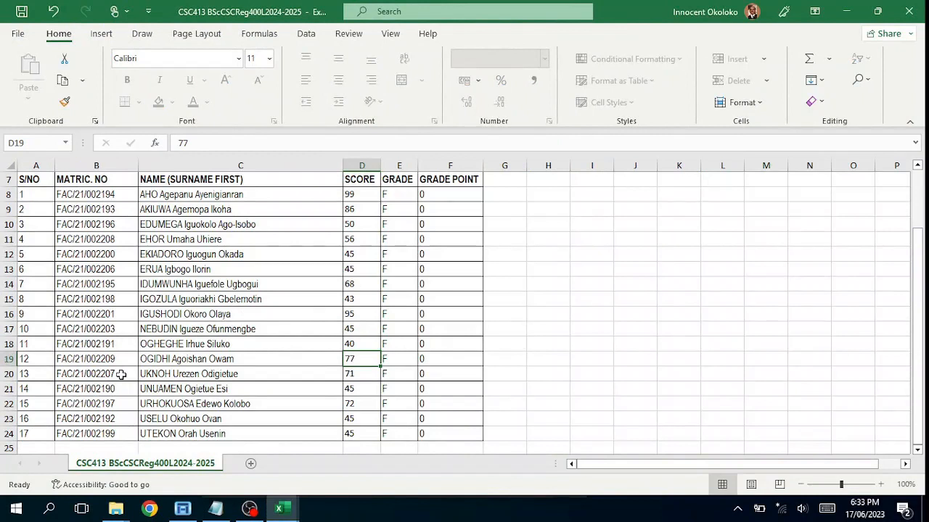
# Set the CSC413 score in cell D18, for S/NO 11, to 45, then save and close the score sheet
pyautogui.click(7, 344)
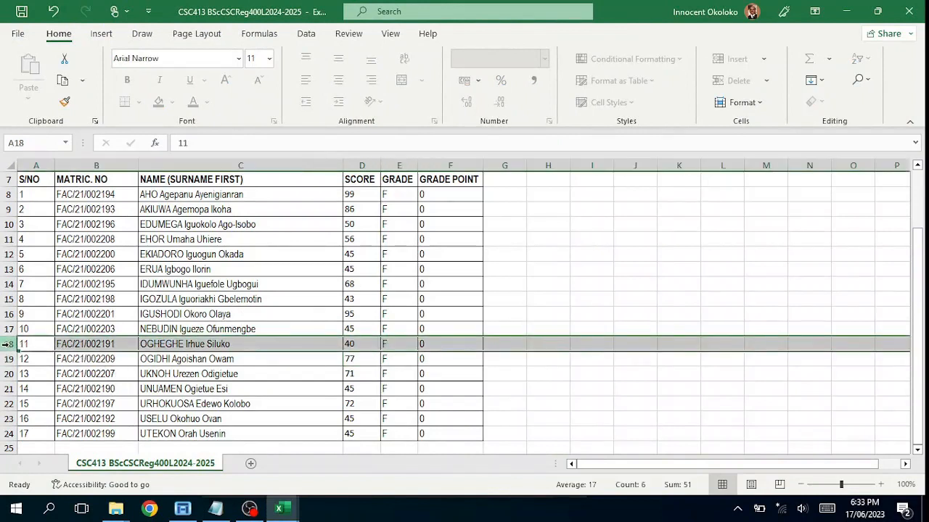
pyautogui.click(356, 347)
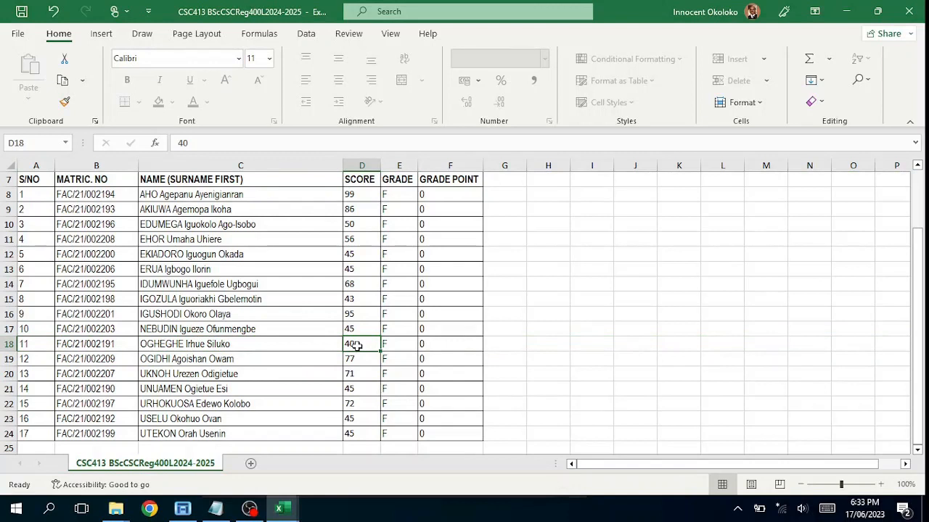
pyautogui.write('4')
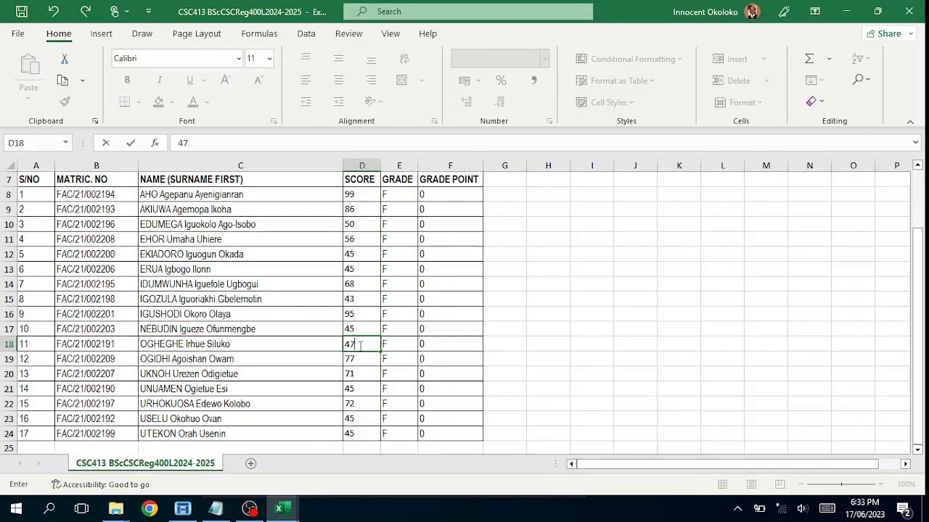
pyautogui.scroll(-1, 360, 346)
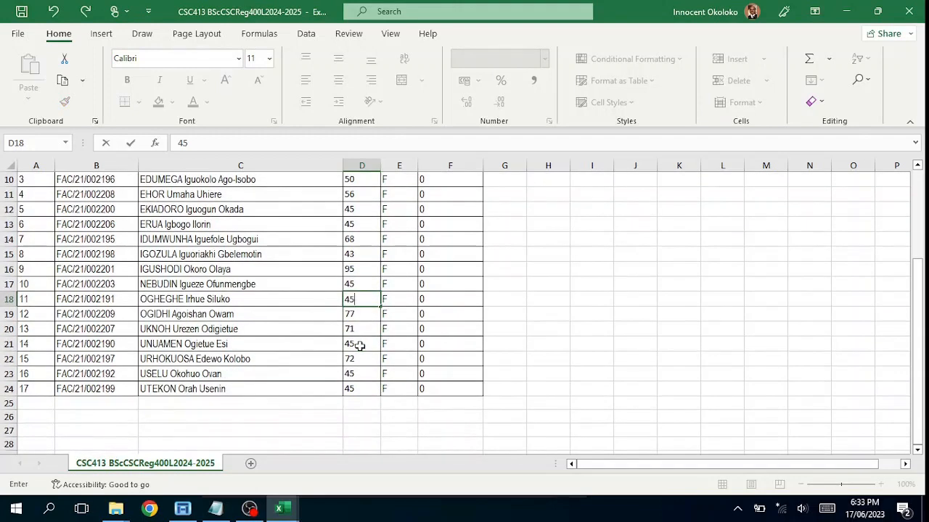
pyautogui.hotkey('ctrl', 'Return')
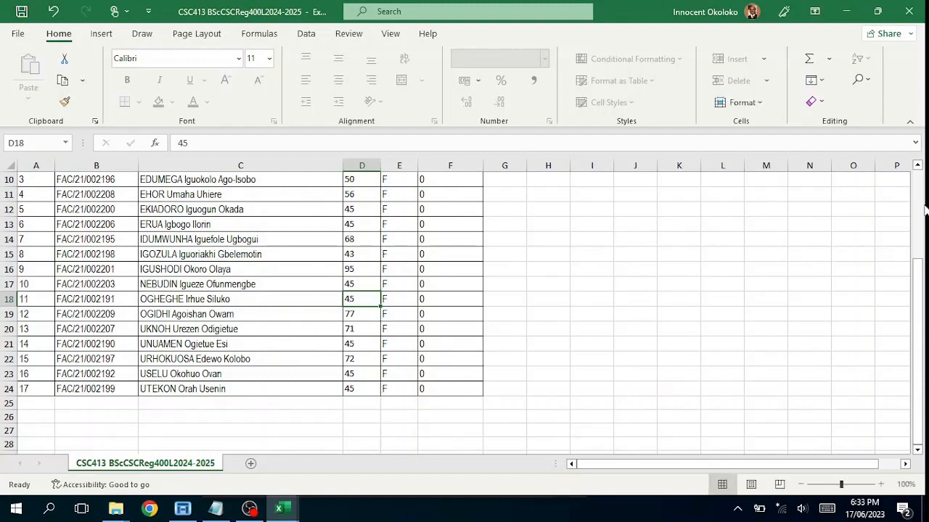
pyautogui.click(916, 16)
# Select row 30 in the results workbook, then switch to the Academic Records Management System and open results registration
pyautogui.scroll(-1, 780, 373)
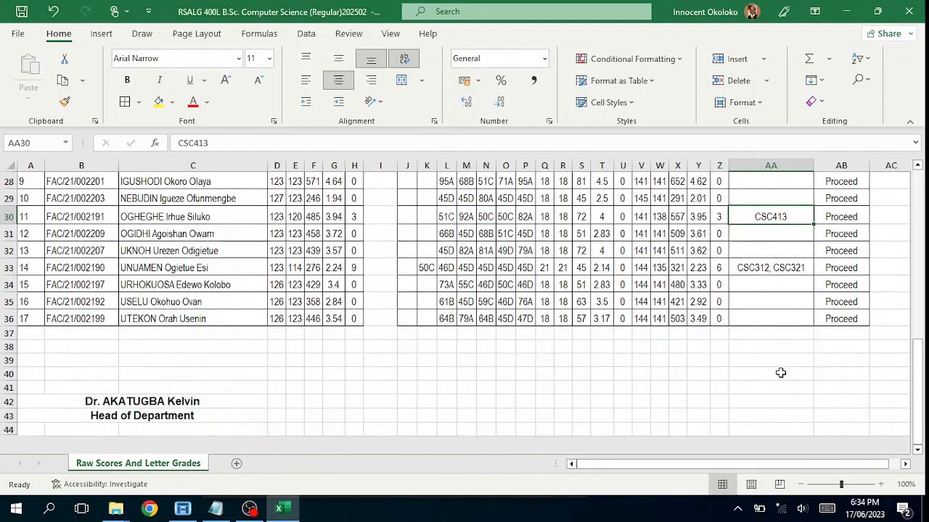
pyautogui.click(8, 216)
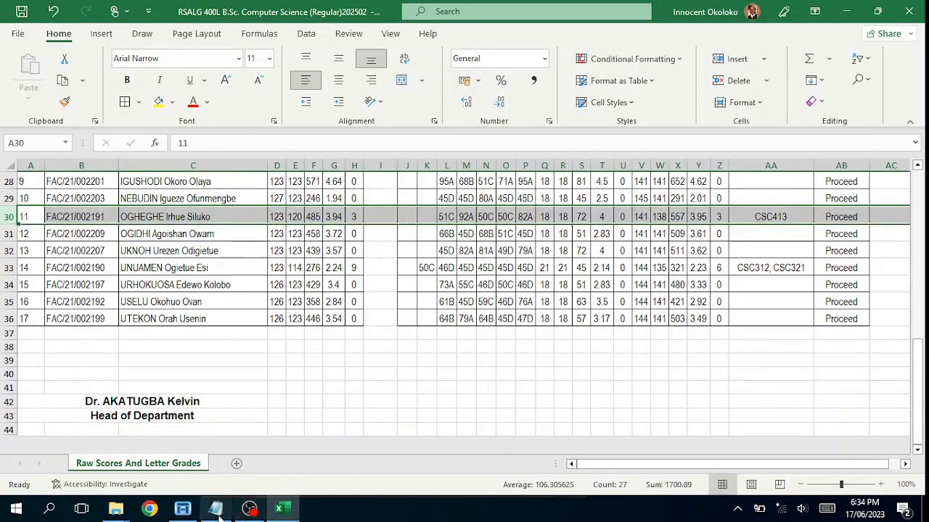
pyautogui.click(182, 508)
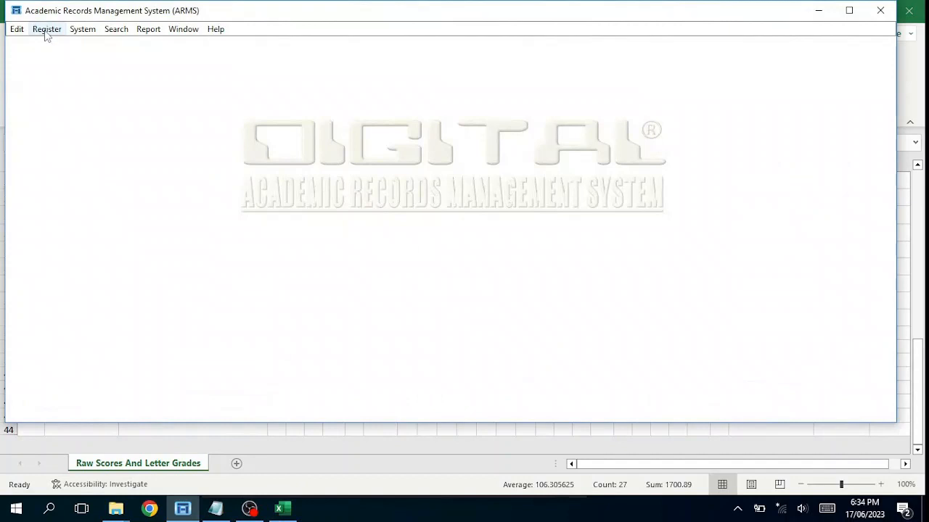
pyautogui.click(45, 30)
pyautogui.click(97, 124)
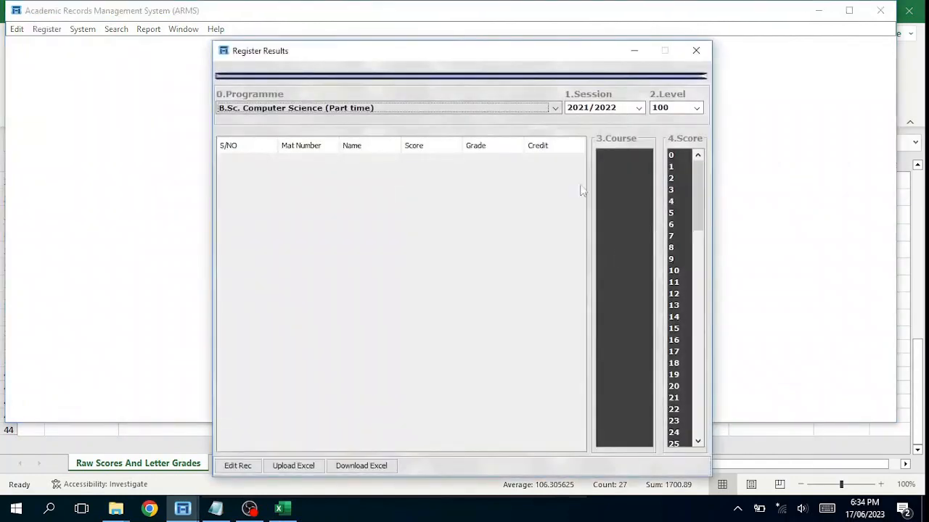
# Load the CSC413 results for B.Sc. Computer Science (Regular), session 2024/2025, level 400
pyautogui.click(555, 111)
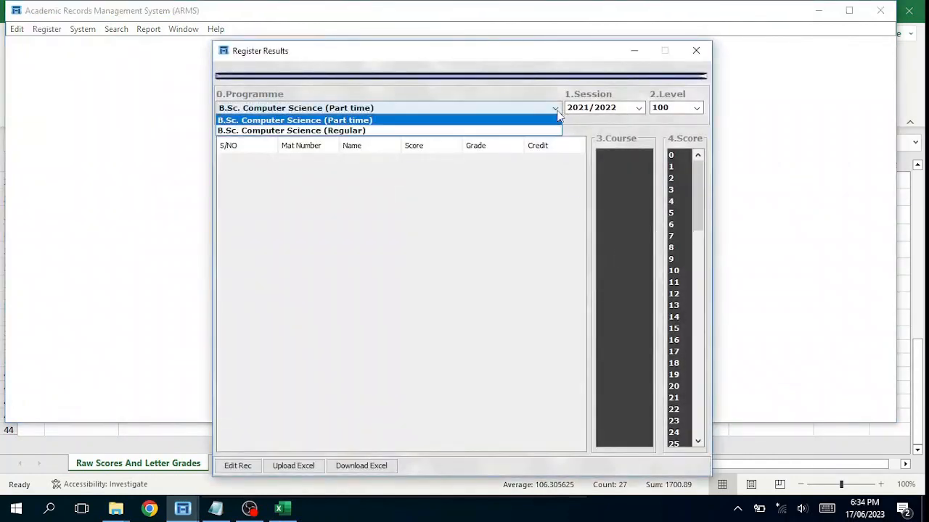
pyautogui.click(475, 131)
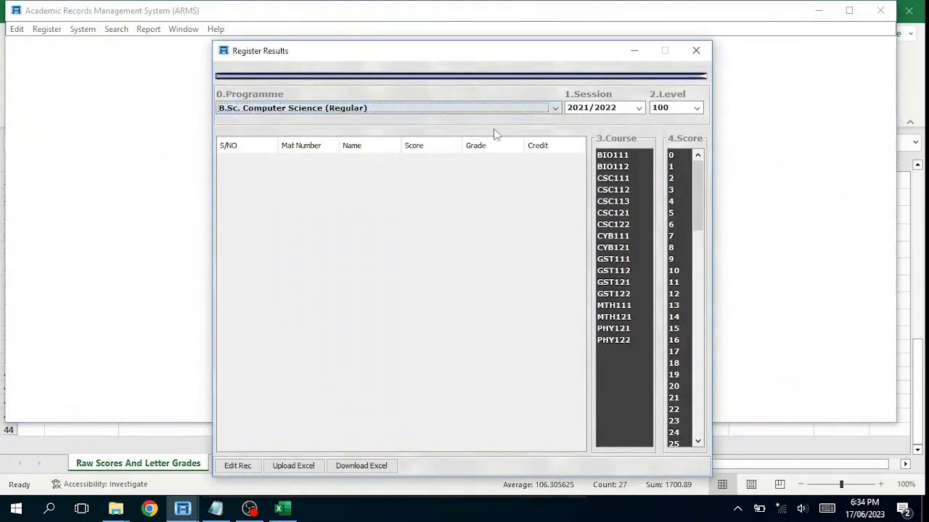
pyautogui.click(638, 108)
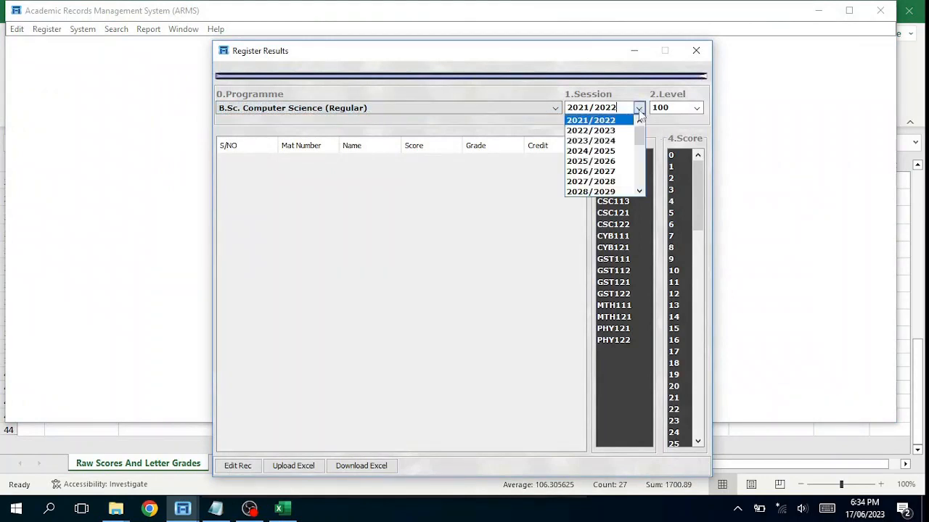
pyautogui.click(620, 152)
pyautogui.click(461, 281)
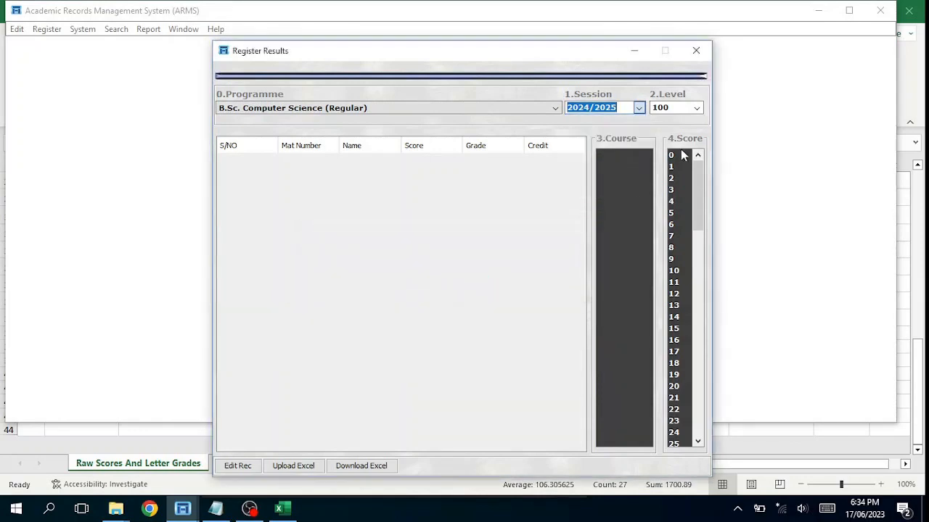
pyautogui.click(696, 108)
pyautogui.click(672, 152)
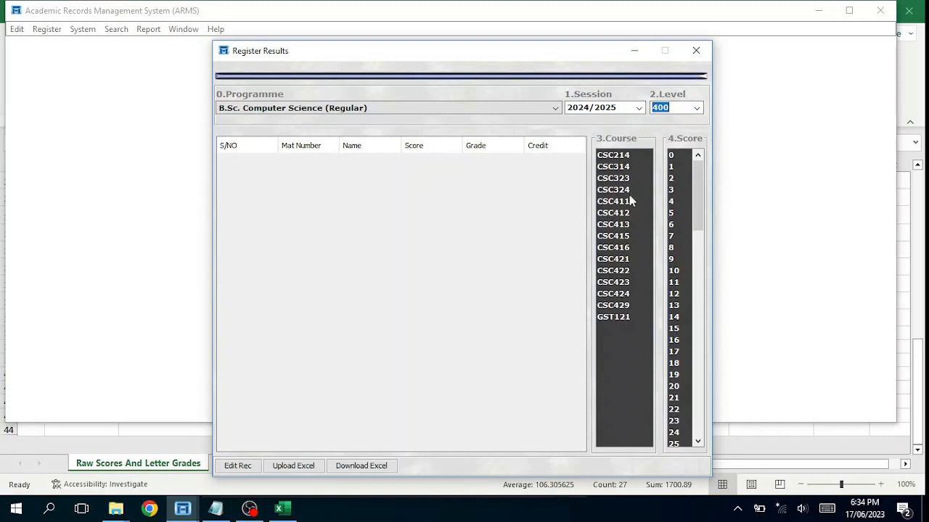
pyautogui.click(616, 225)
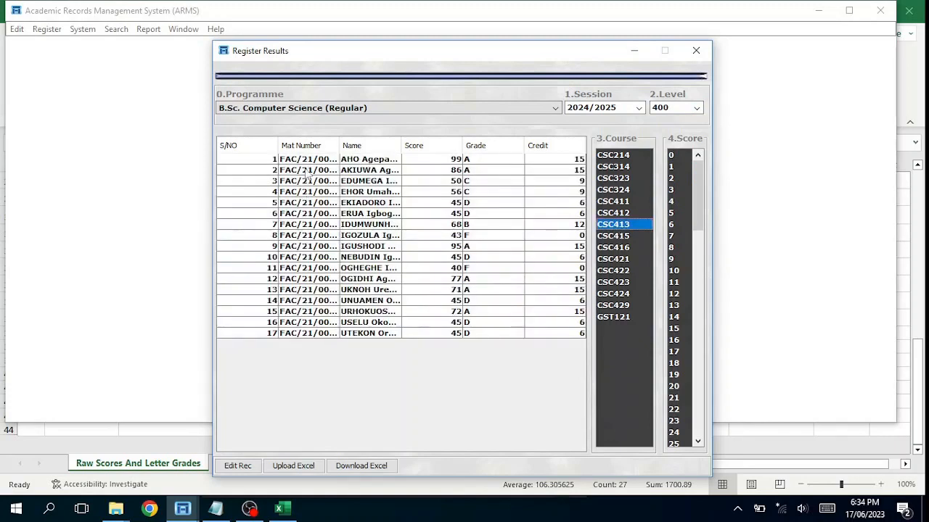
# Resize the results table columns to show full matriculation numbers and names, and select the S/NO 11 student's row
pyautogui.moveTo(278, 145); pyautogui.dragTo(249, 145)
pyautogui.moveTo(314, 141)
pyautogui.mouseDown()
pyautogui.moveTo(350, 143)
pyautogui.moveTo(330, 145)
pyautogui.mouseUp()
pyautogui.moveTo(392, 148); pyautogui.dragTo(489, 152)
pyautogui.click(349, 259)
pyautogui.click(374, 268)
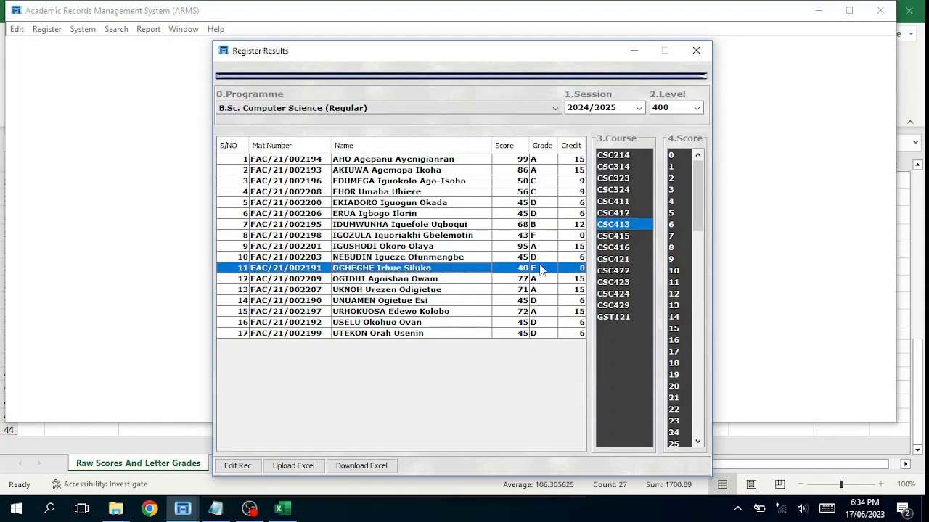
# Upload CSC413 BScCSCReg400L2024-2025 from the Score Sheets folder's B.Sc. Computer Science (Regular), 2024-2025, 400L subfolder
pyautogui.click(301, 468)
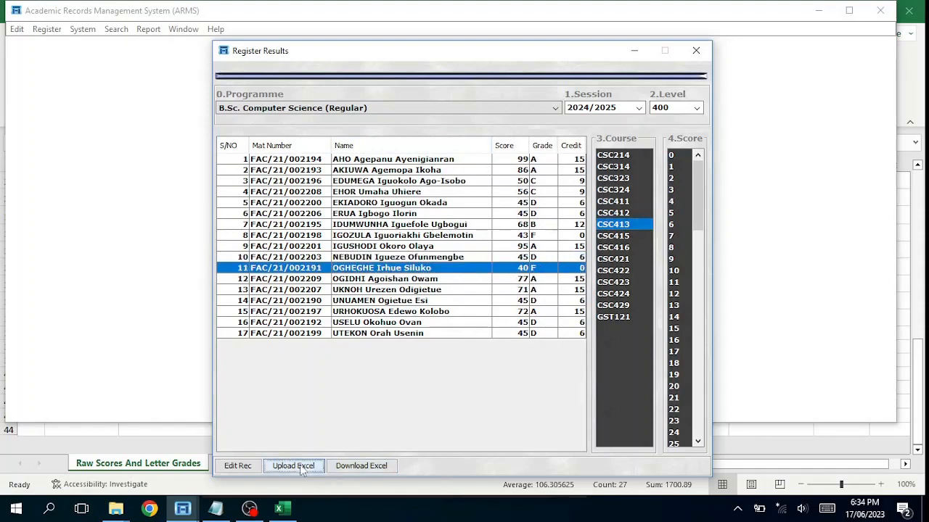
pyautogui.click(374, 221)
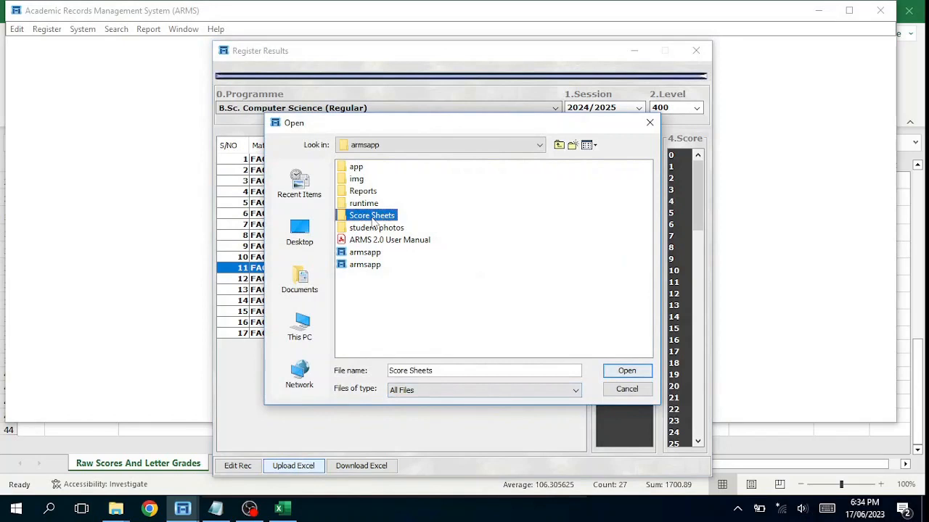
pyautogui.doubleClick(374, 220)
pyautogui.doubleClick(430, 173)
pyautogui.click(372, 203)
pyautogui.doubleClick(373, 203)
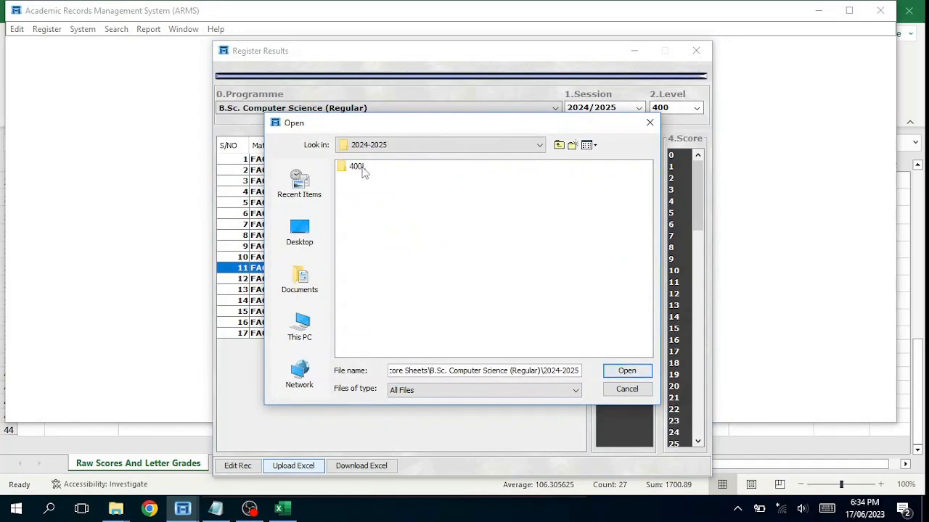
pyautogui.doubleClick(360, 169)
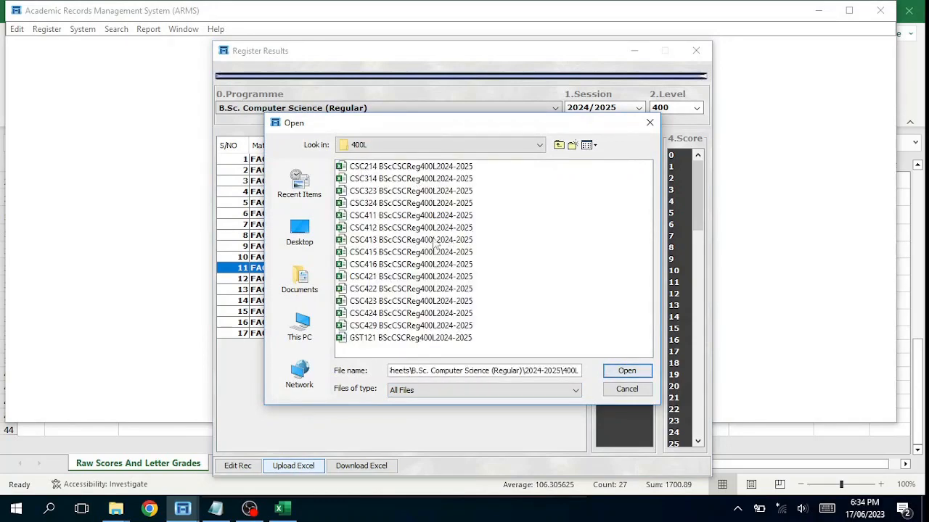
pyautogui.click(465, 240)
pyautogui.click(621, 372)
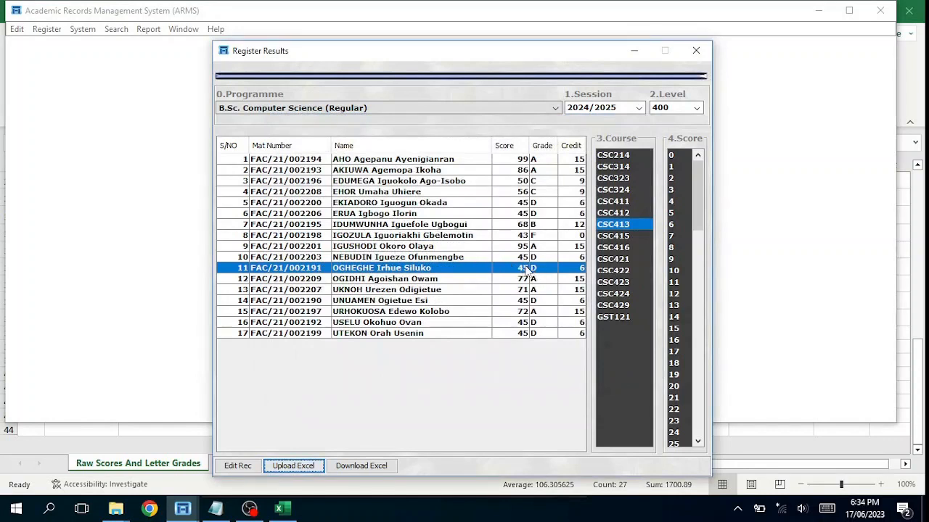
# Save the edited CSC413 results record, close Register Results, and return to the RSALG 400L workbook
pyautogui.click(238, 468)
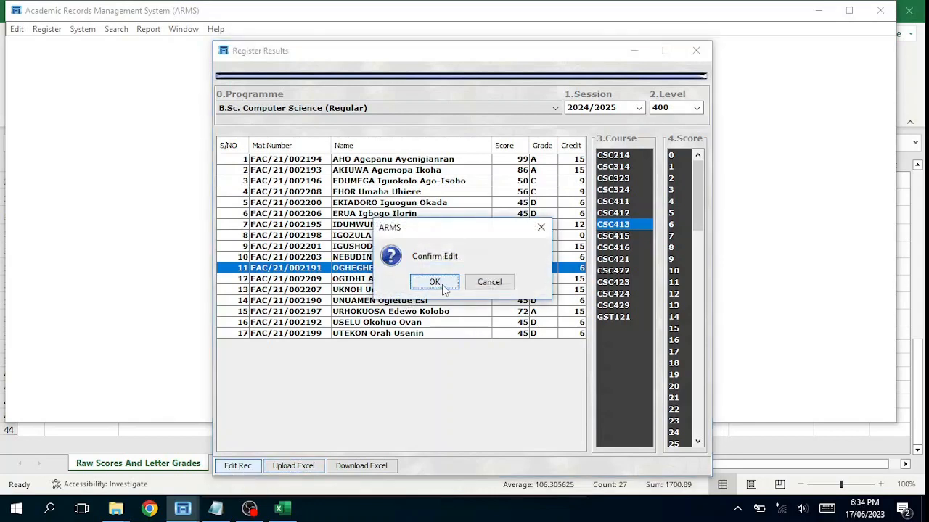
pyautogui.click(433, 282)
pyautogui.click(465, 283)
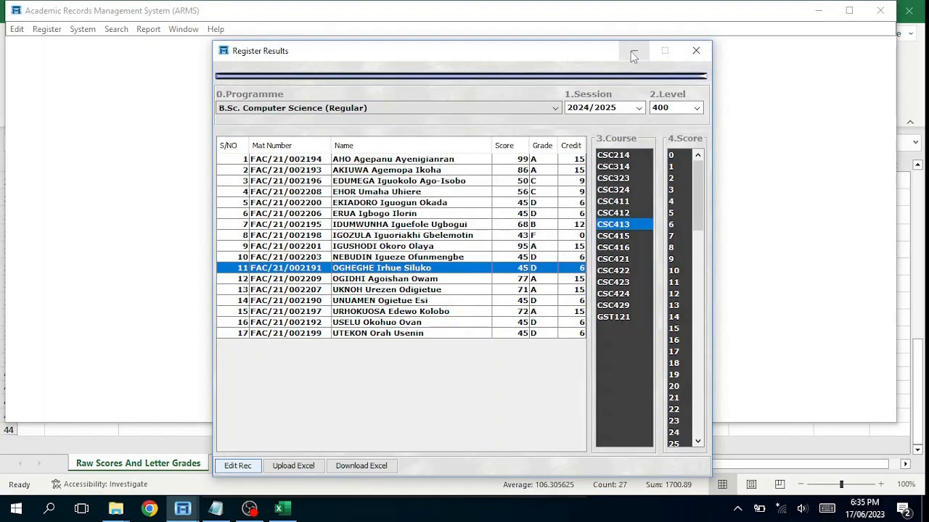
pyautogui.click(698, 54)
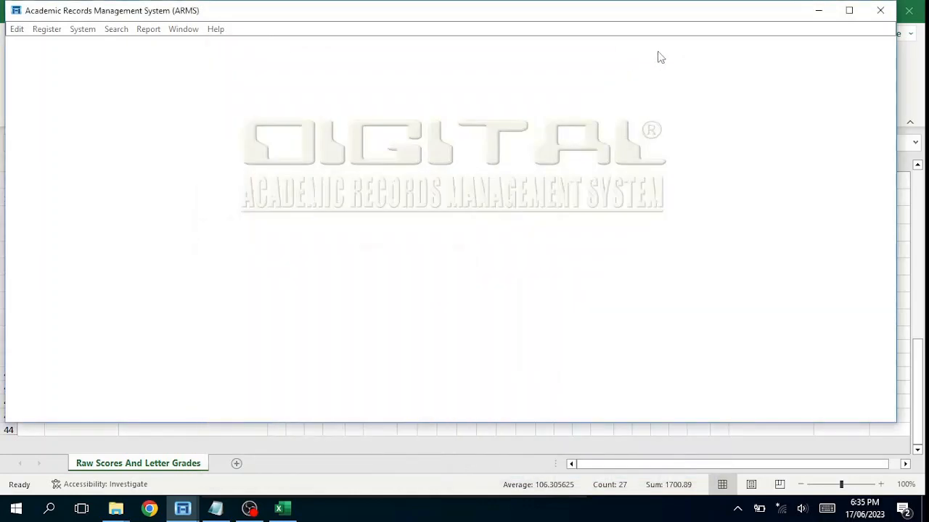
pyautogui.click(820, 12)
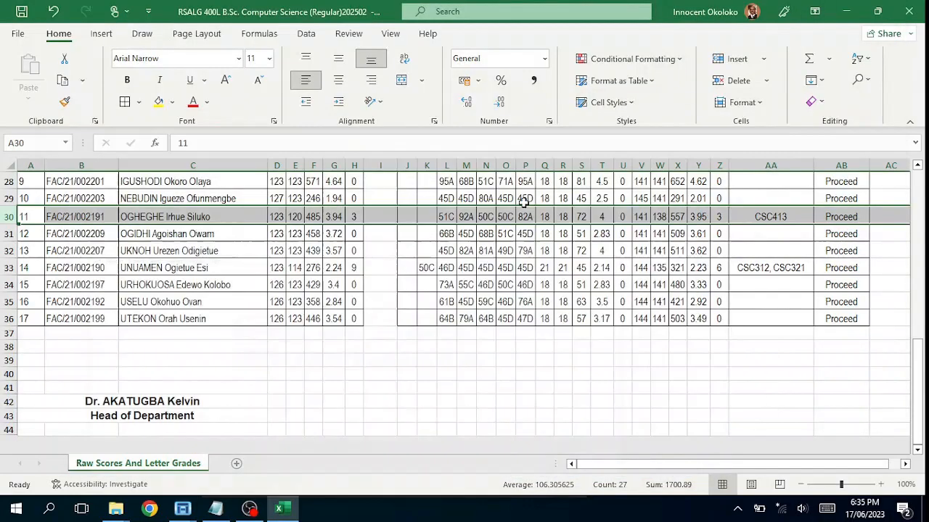
# Check the outstanding courses in cell AA33, then open Individual Sessional Course Registration in the Academic Records Management System
pyautogui.click(760, 271)
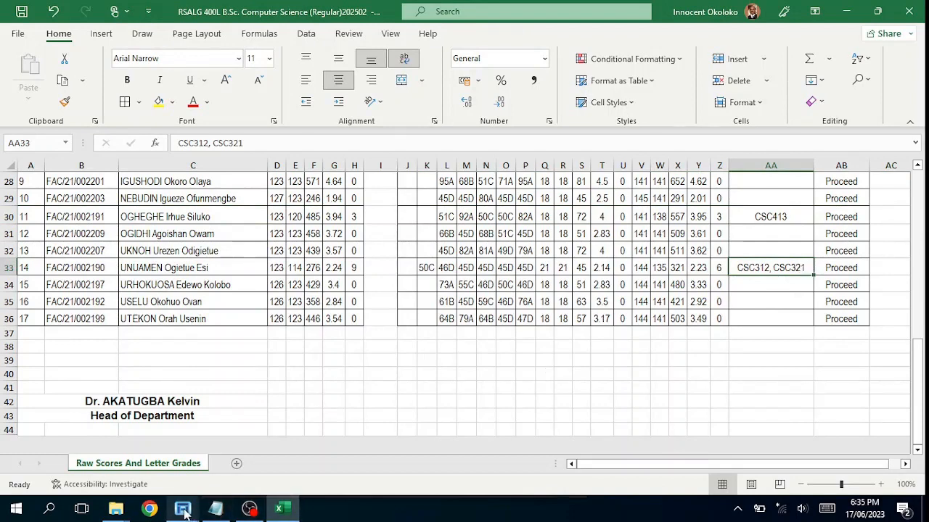
pyautogui.moveTo(185, 511)
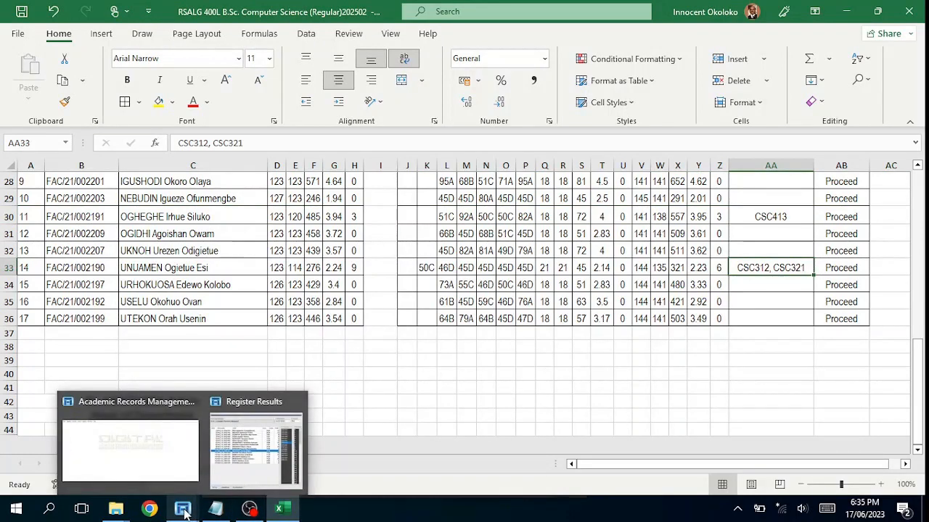
pyautogui.click(181, 435)
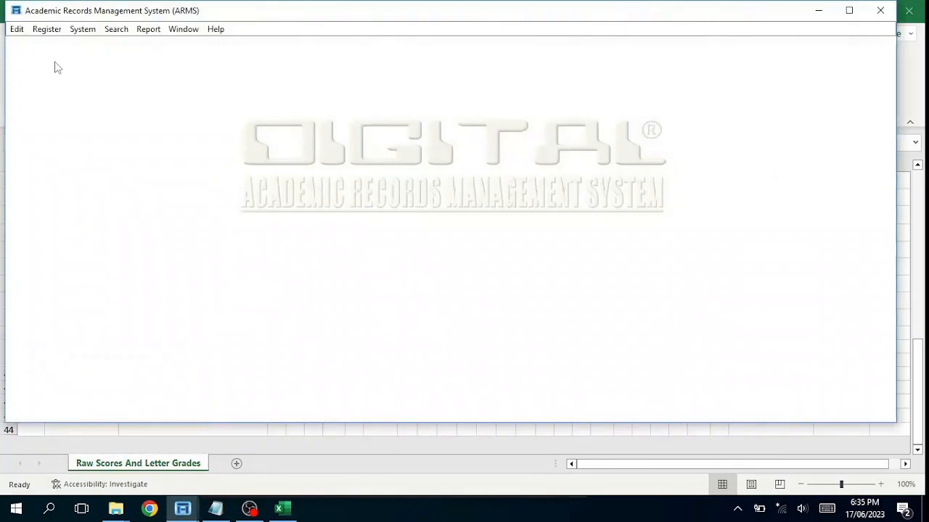
pyautogui.click(47, 29)
pyautogui.moveTo(112, 108)
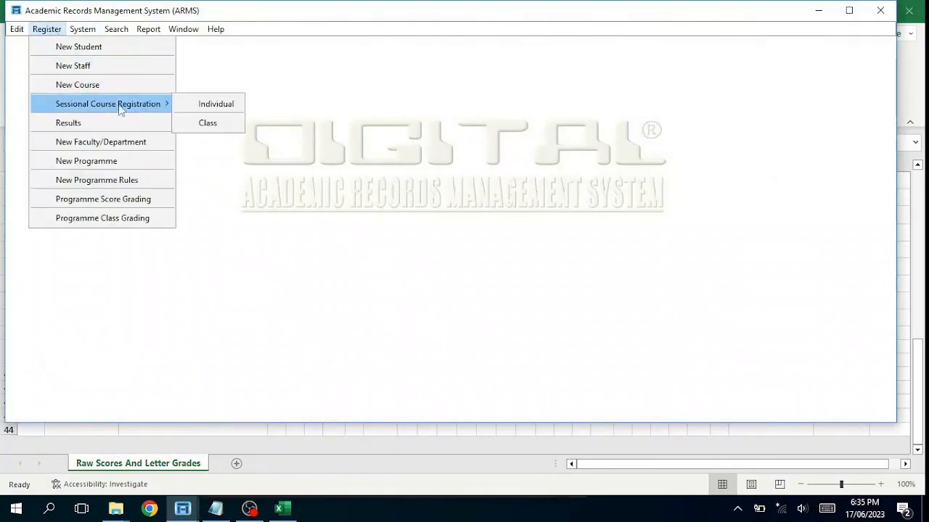
pyautogui.click(210, 104)
pyautogui.click(464, 280)
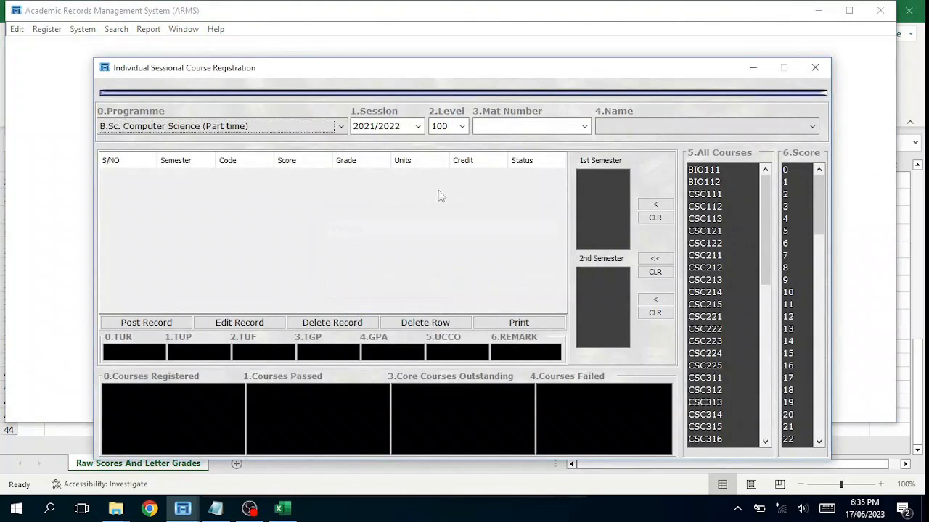
# View the S/NO 14 student's registration for B.Sc. Computer Science (Regular), session 2024/2025, level 400, and return to the results workbook
pyautogui.click(340, 126)
pyautogui.click(334, 151)
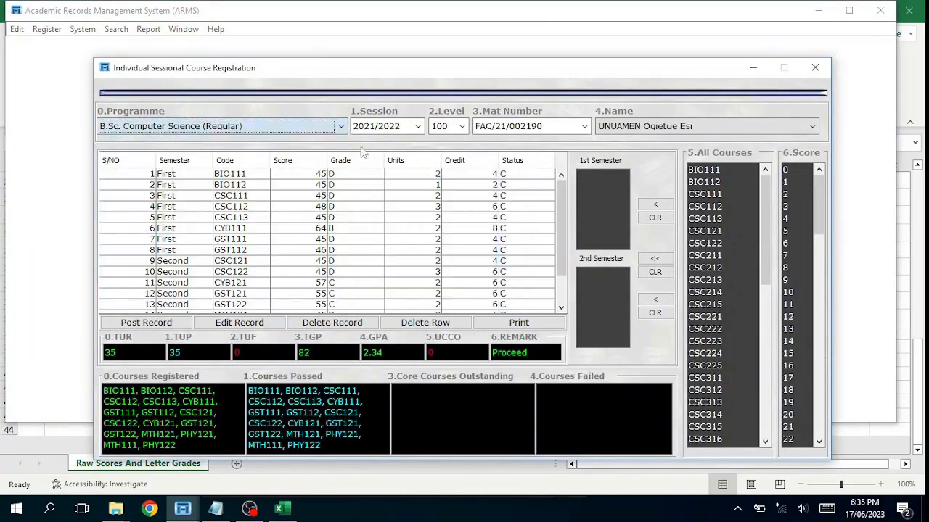
pyautogui.click(419, 127)
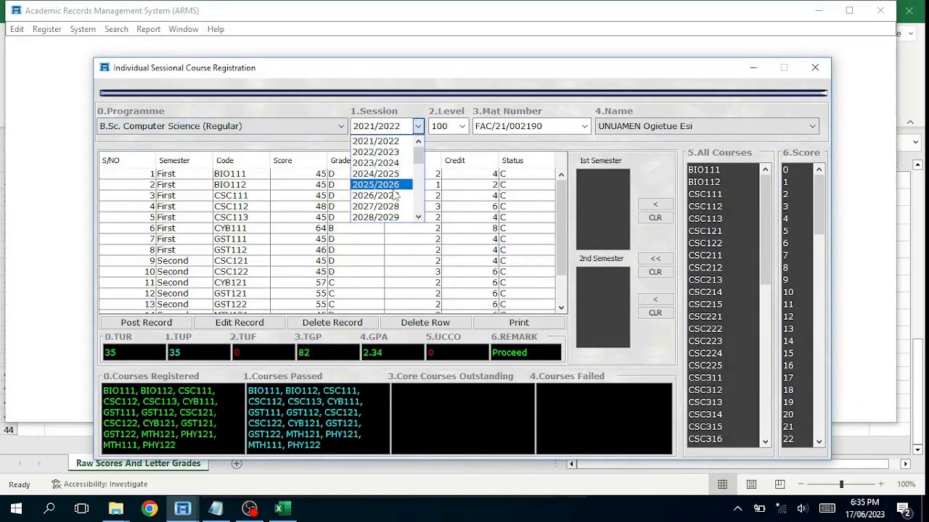
pyautogui.click(396, 174)
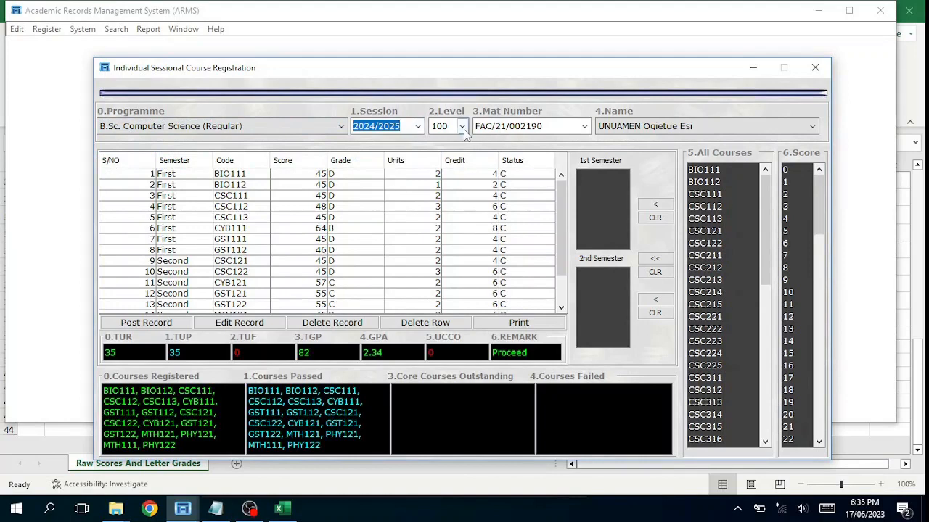
pyautogui.click(462, 126)
pyautogui.click(446, 174)
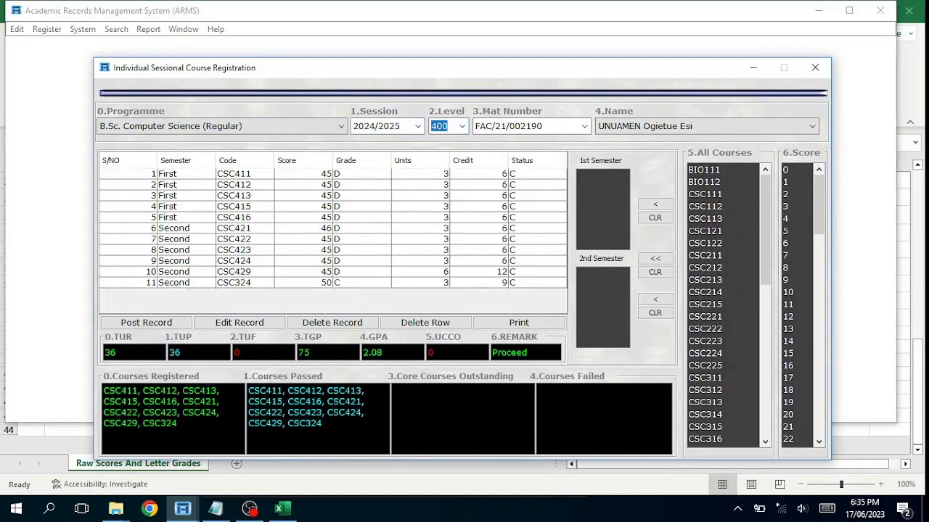
pyautogui.click(283, 508)
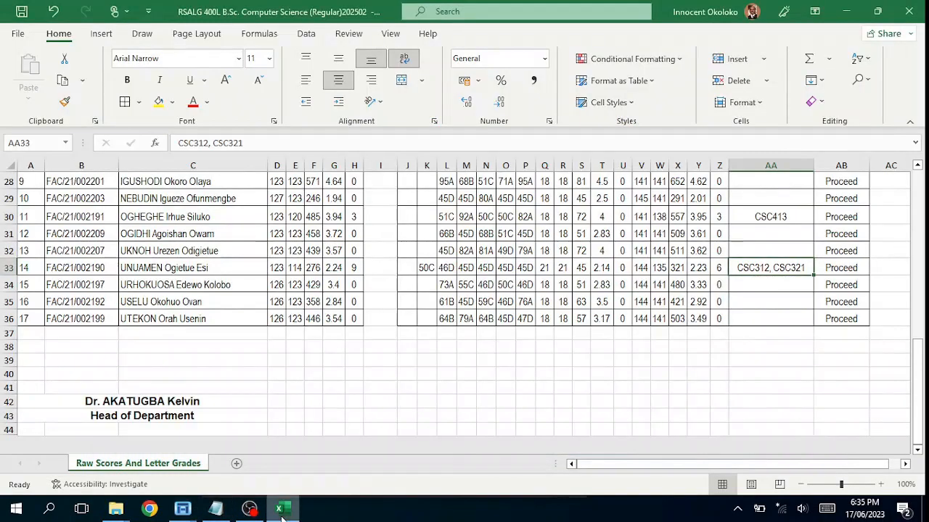
# Select the S/NO 14 row, switch to the Academic Records Management System, and view that student's registration for session 2023/2024, level 300
pyautogui.click(6, 267)
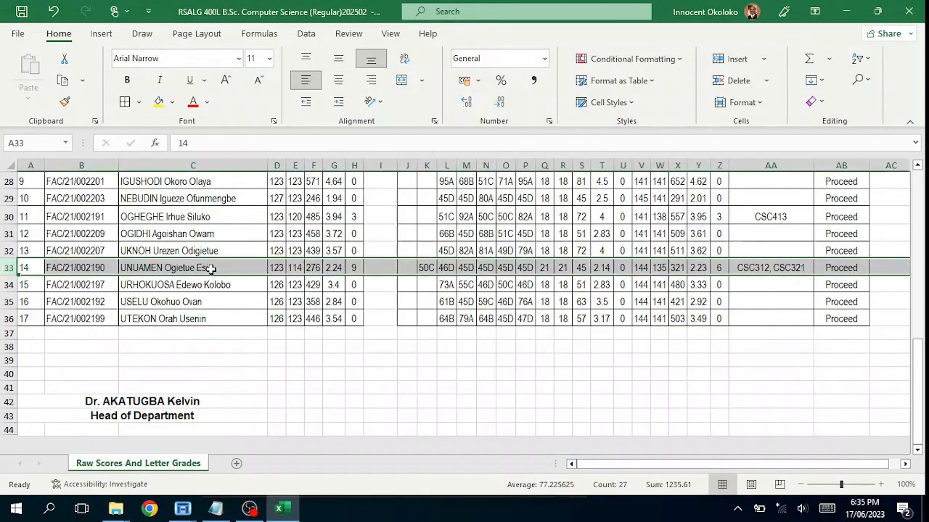
pyautogui.click(846, 10)
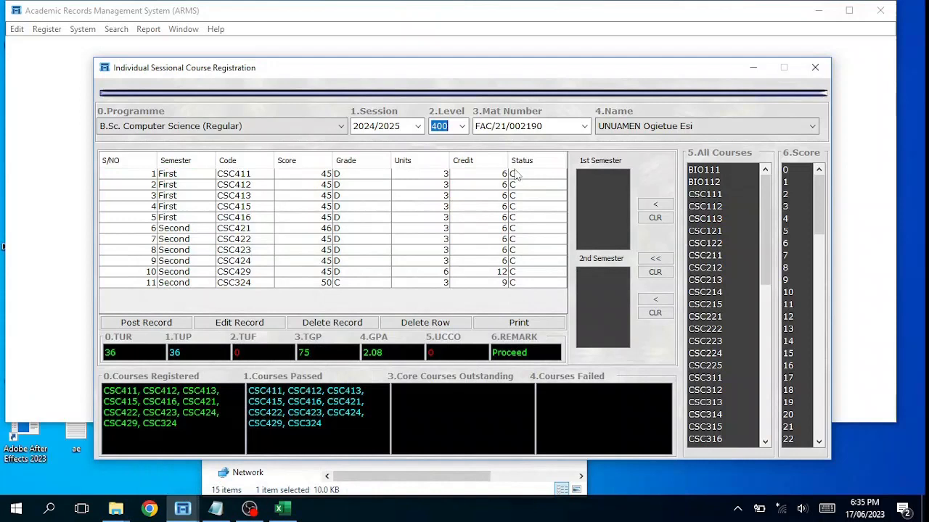
pyautogui.click(417, 126)
pyautogui.click(415, 151)
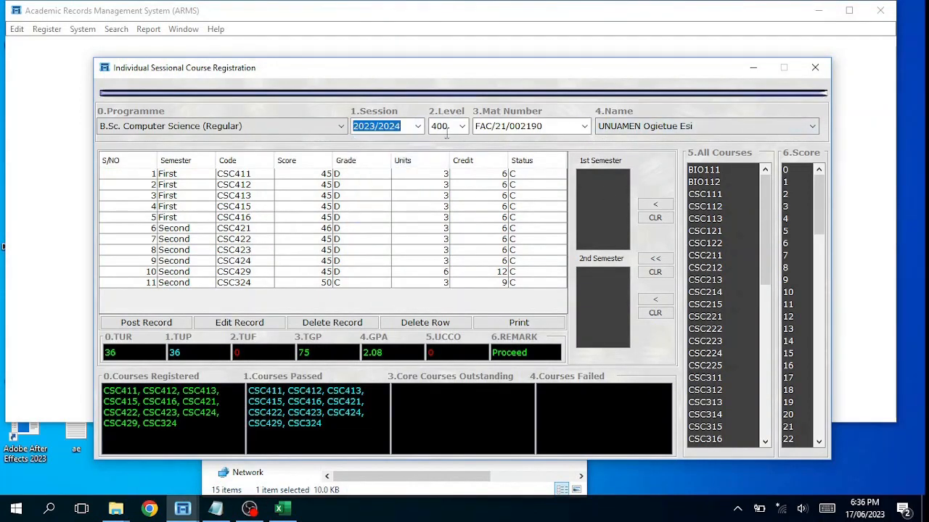
pyautogui.click(446, 127)
pyautogui.click(448, 165)
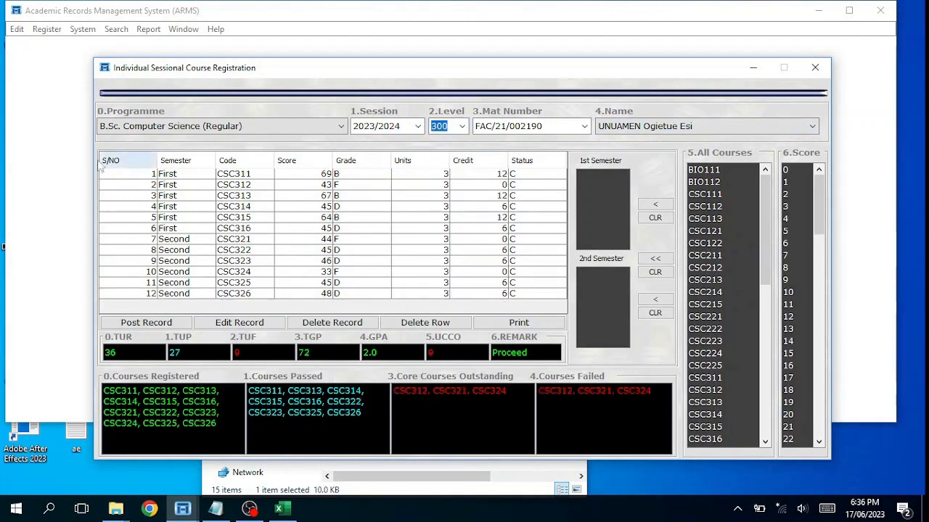
# Examine the CSC312 and CSC321 entries in the student's 300-level course registration
pyautogui.click(155, 187)
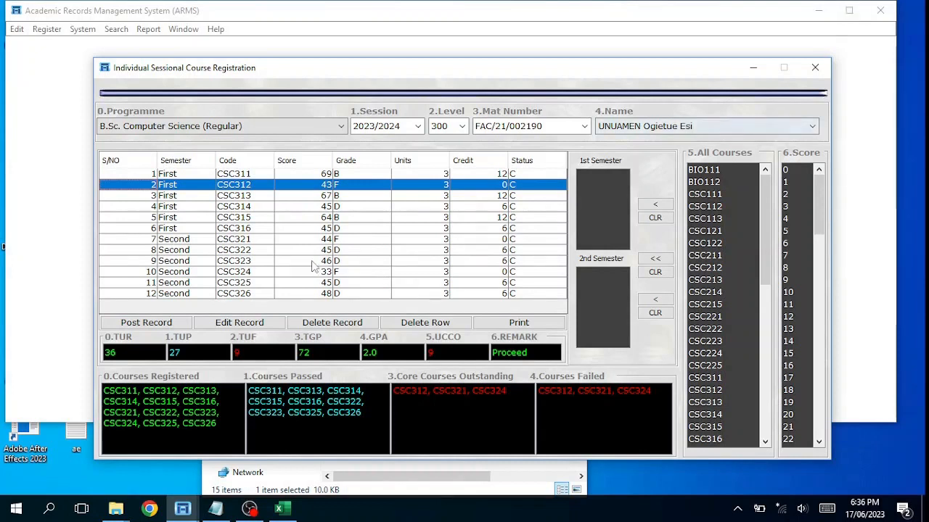
pyautogui.click(114, 242)
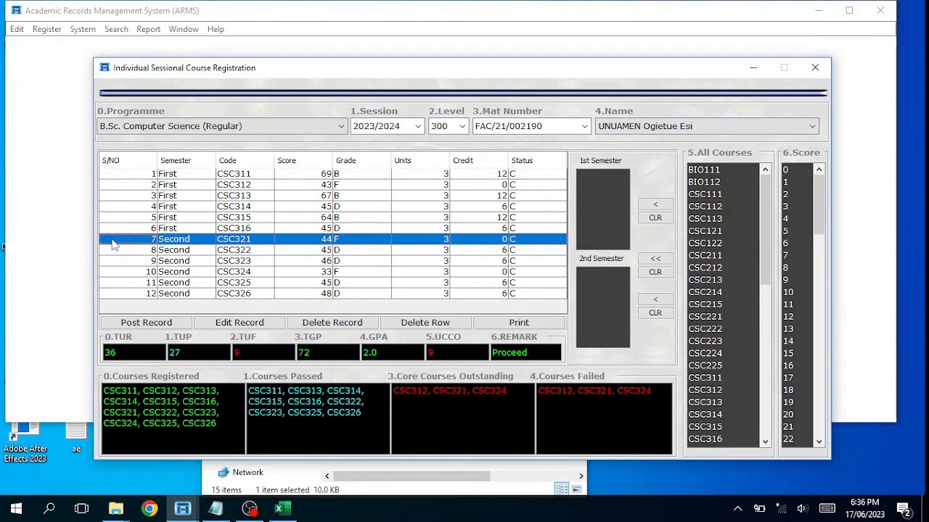
pyautogui.click(116, 186)
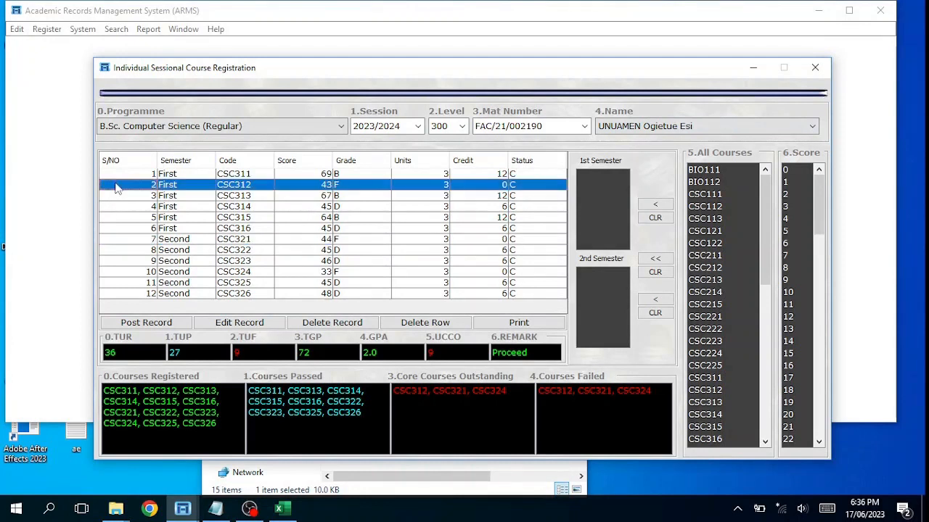
pyautogui.click(109, 240)
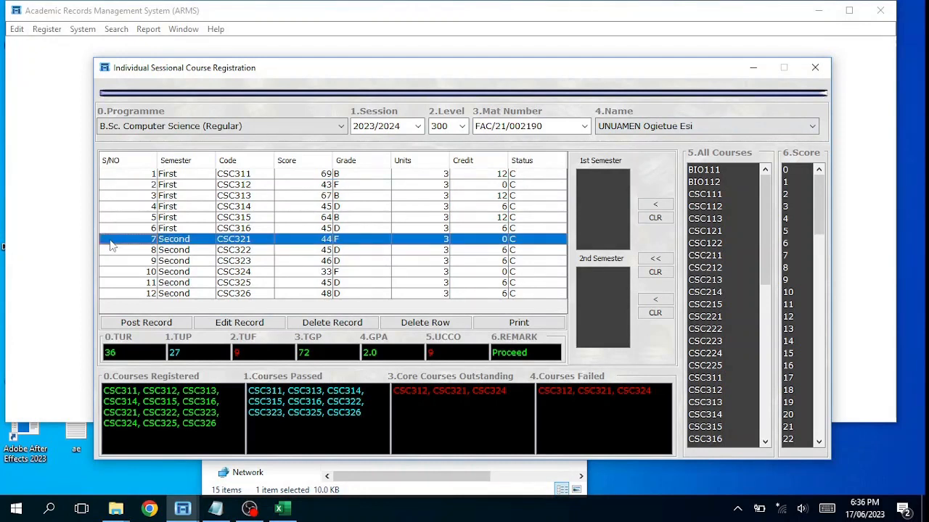
pyautogui.click(111, 186)
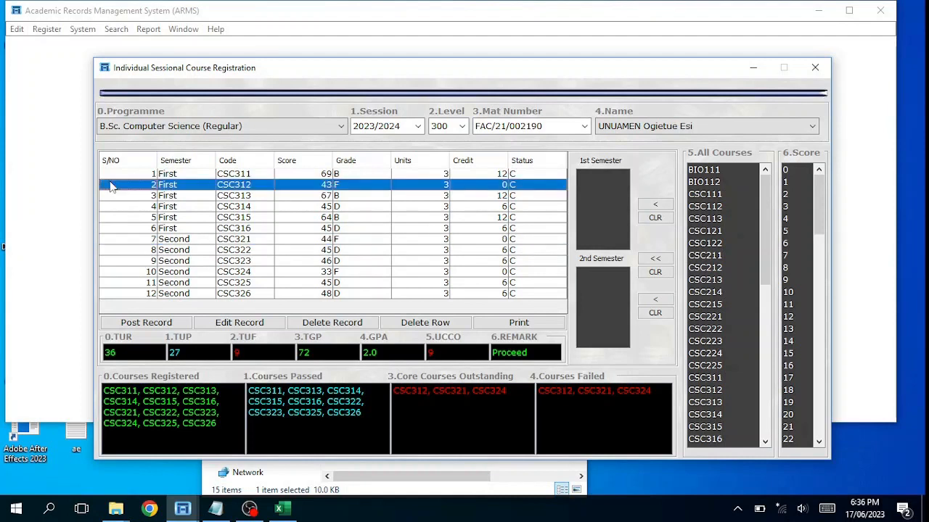
pyautogui.click(122, 230)
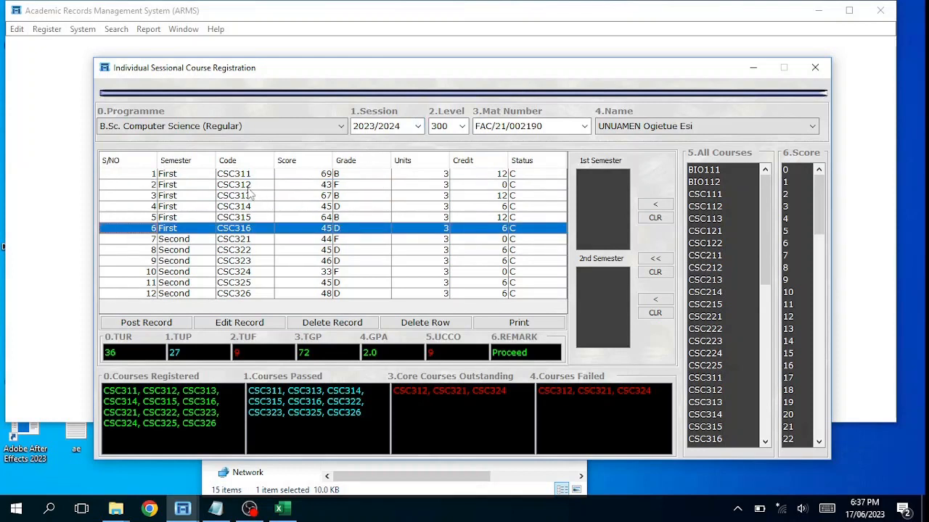
pyautogui.click(265, 239)
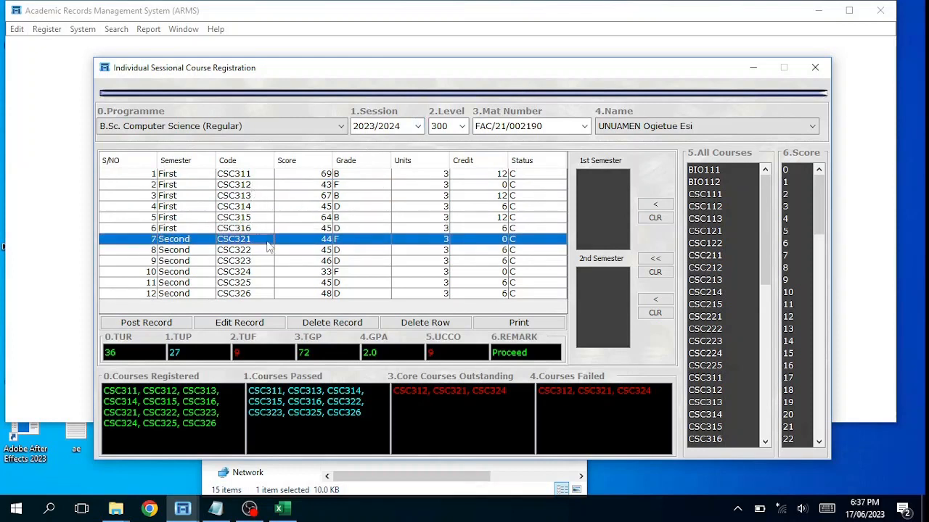
pyautogui.click(263, 187)
pyautogui.click(265, 252)
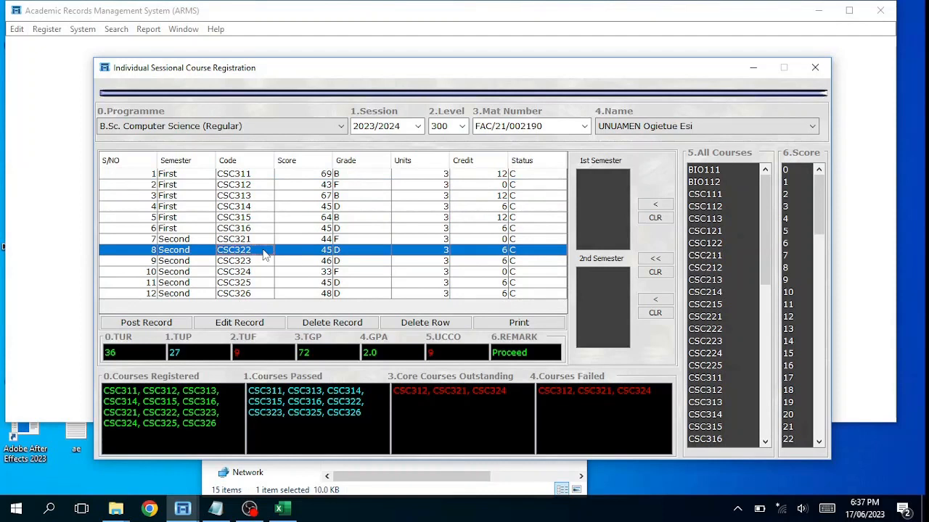
pyautogui.click(274, 240)
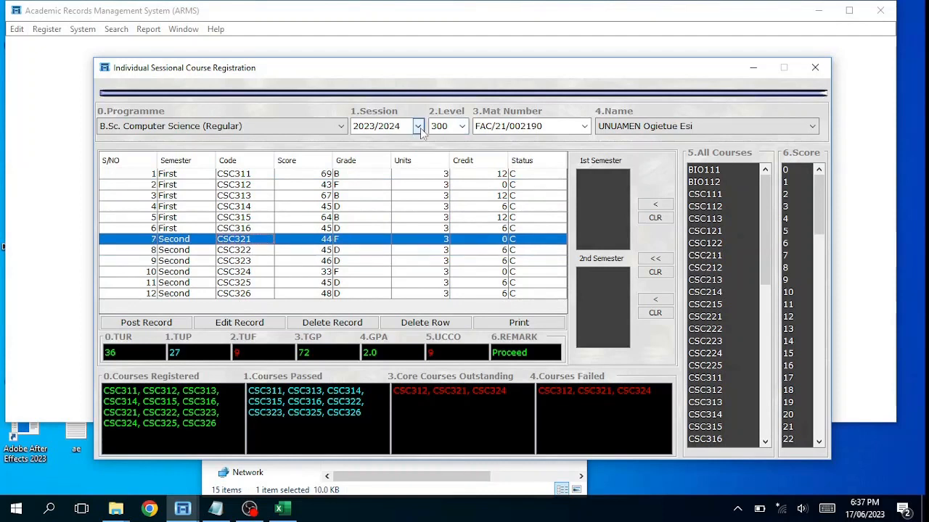
# Display the student's registration for session 2024/2025, level 400, and check the CSC324 entry
pyautogui.click(419, 126)
pyautogui.click(407, 150)
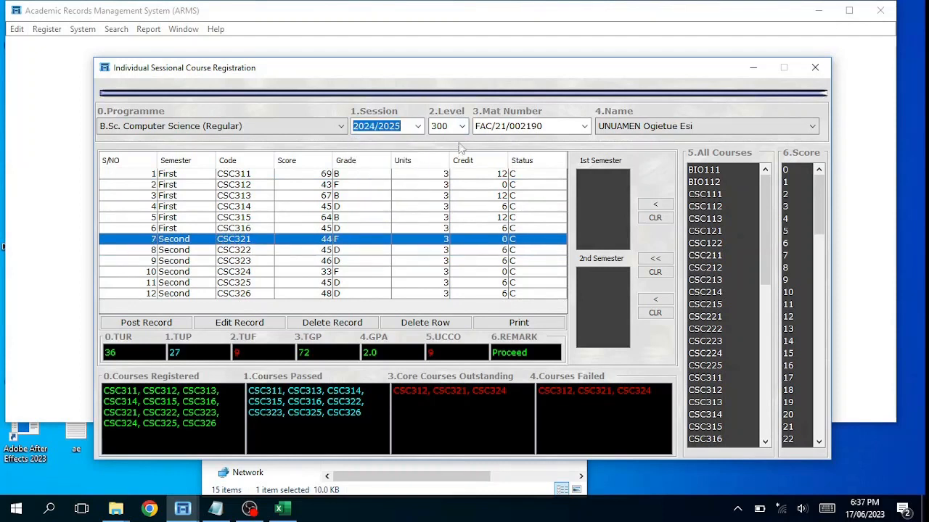
pyautogui.click(462, 126)
pyautogui.click(450, 174)
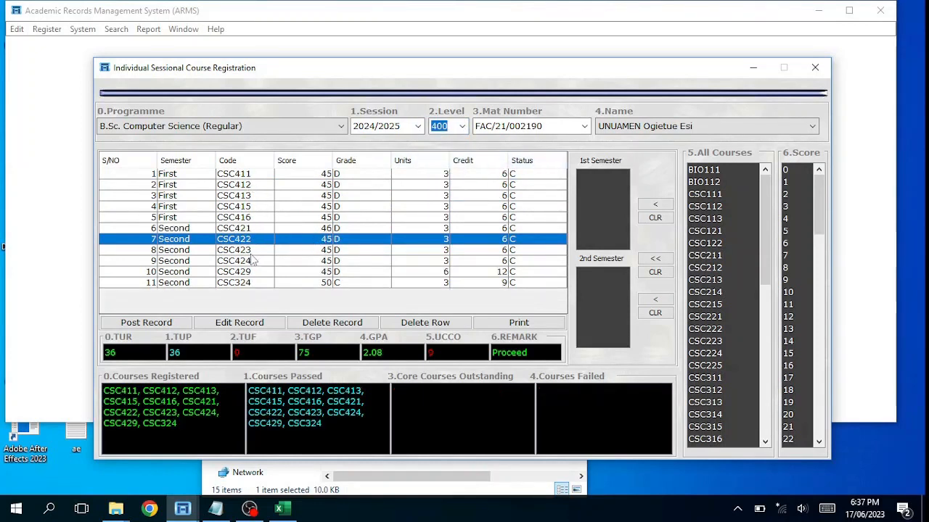
pyautogui.click(297, 283)
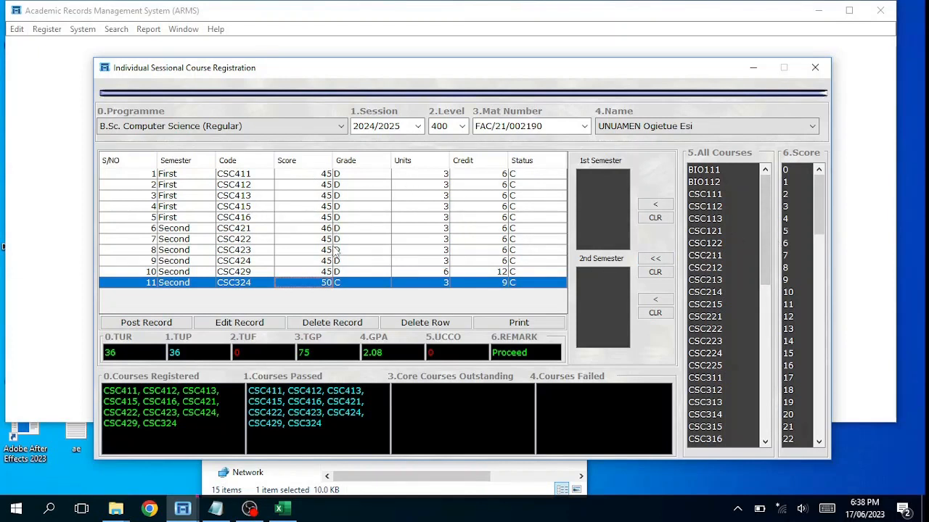
# Add CSC312 as a first-semester course and CSC321 as a second-semester course to the student's 400-level registration
pyautogui.moveTo(769, 224); pyautogui.dragTo(768, 275)
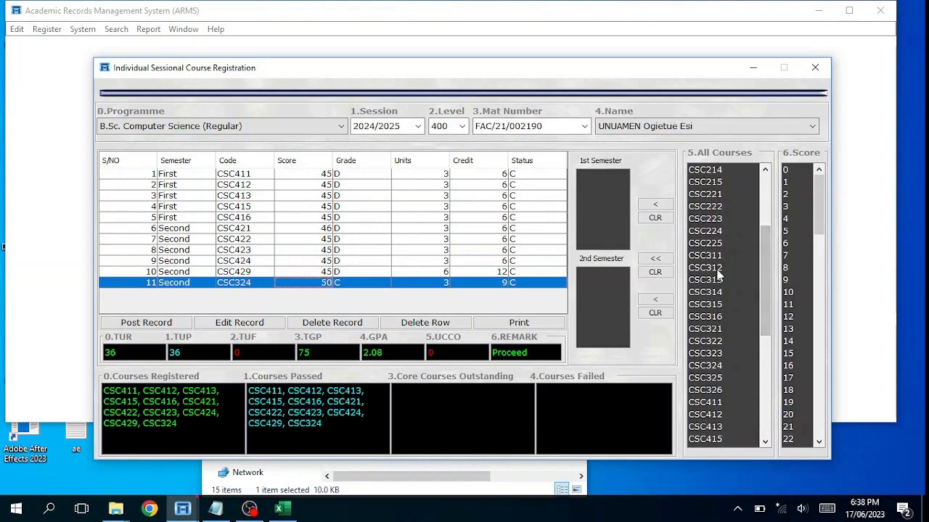
pyautogui.click(715, 268)
pyautogui.click(669, 206)
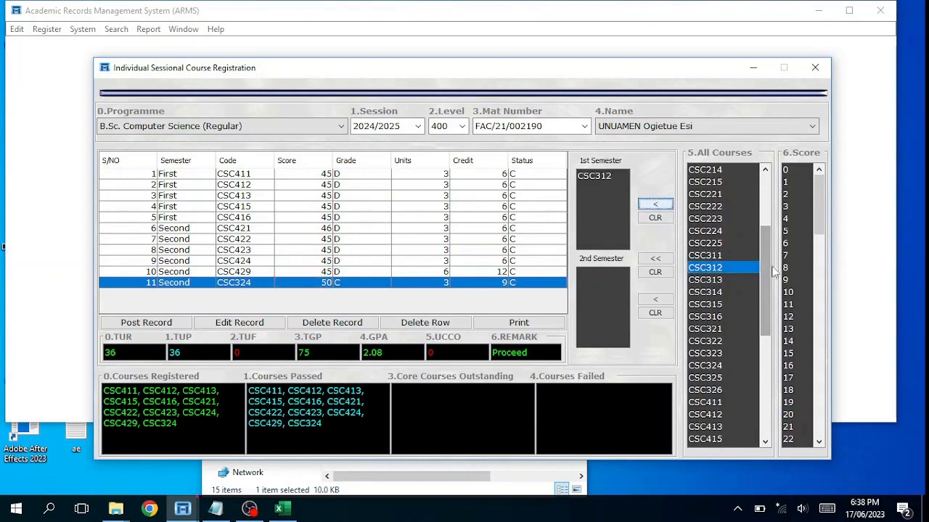
pyautogui.click(711, 330)
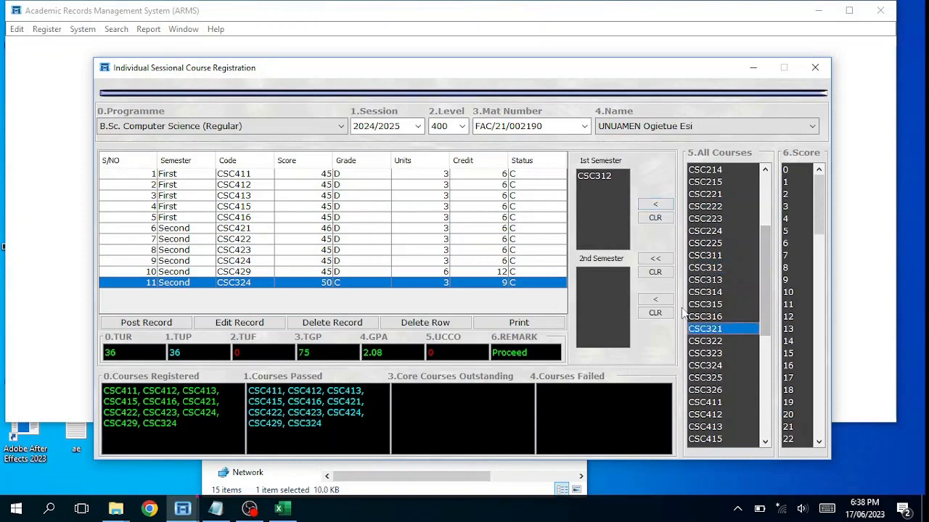
pyautogui.click(655, 300)
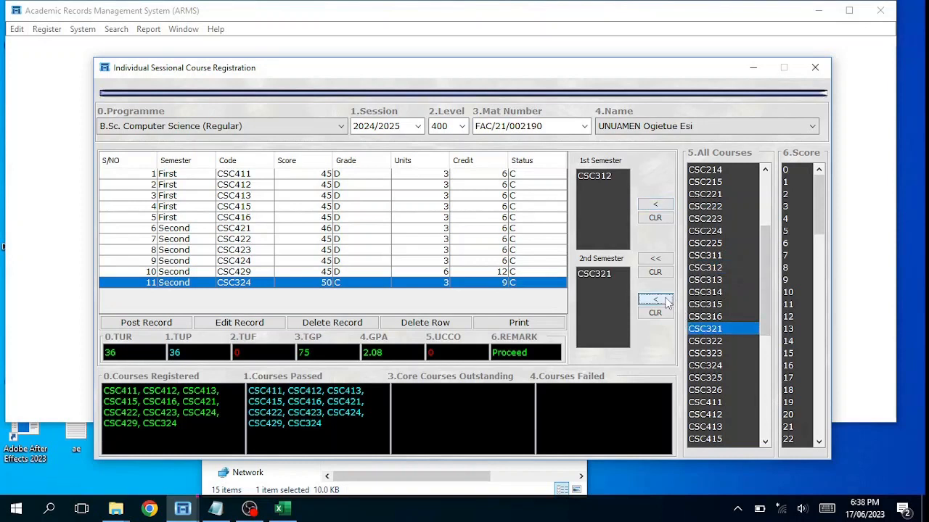
pyautogui.click(656, 259)
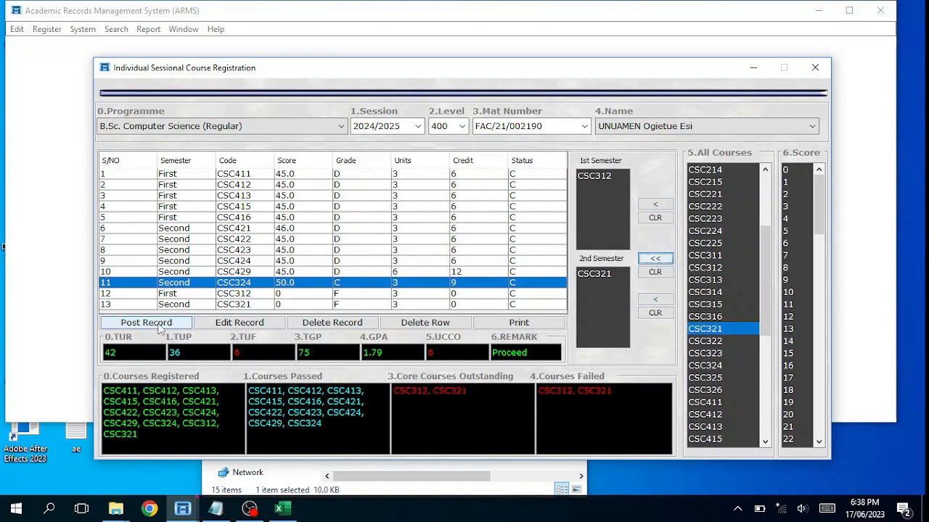
# Post the student's updated registration record, confirming the entry to RESULTS and dismissing the messages
pyautogui.click(159, 328)
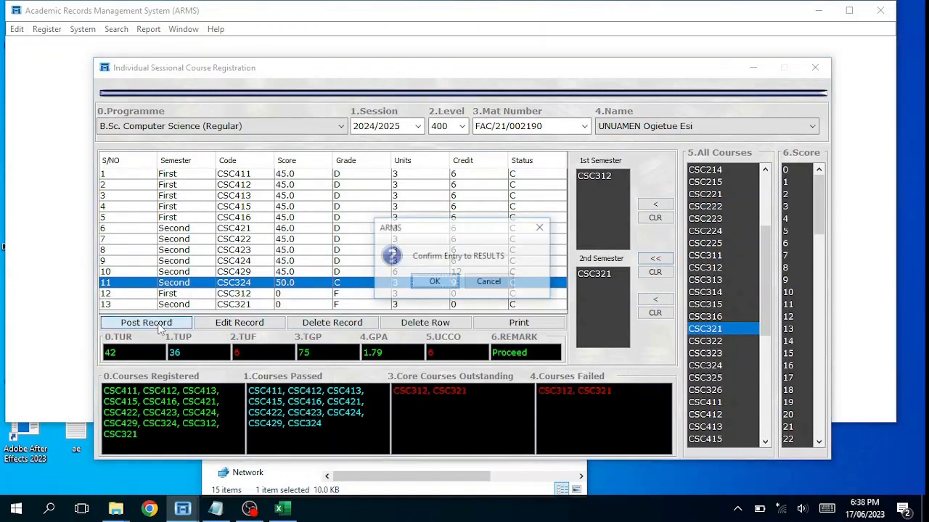
pyautogui.click(435, 283)
pyautogui.click(461, 282)
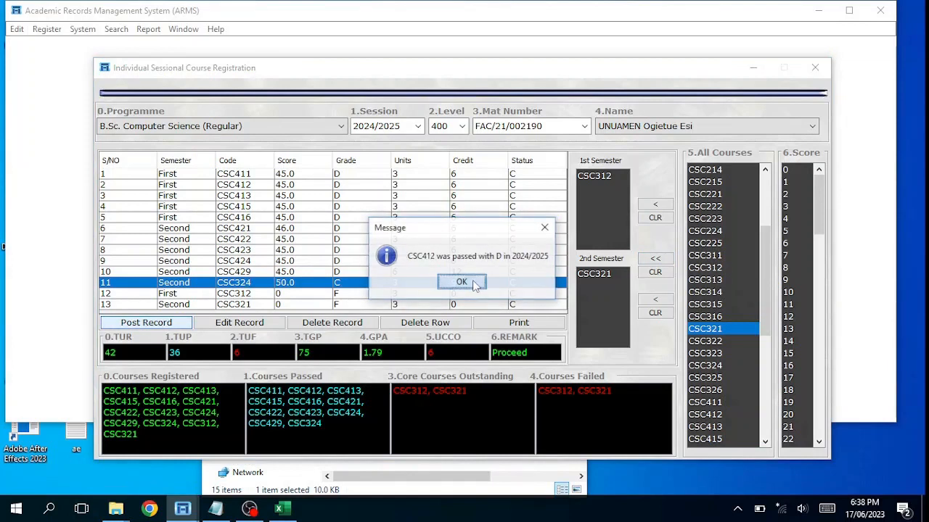
pyautogui.click(461, 282)
pyautogui.click(462, 282)
pyautogui.click(474, 285)
pyautogui.click(474, 285)
pyautogui.click(474, 285)
pyautogui.click(474, 284)
pyautogui.click(474, 284)
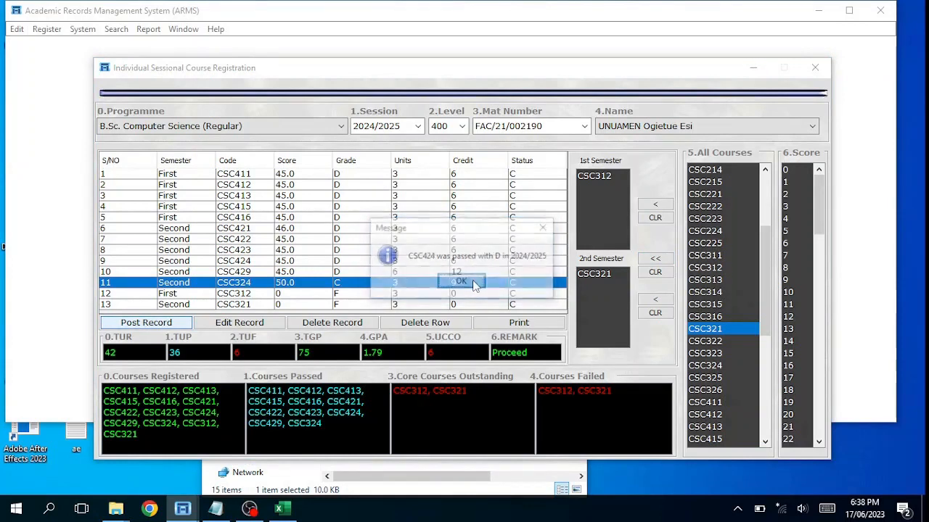
pyautogui.click(474, 284)
pyautogui.click(474, 284)
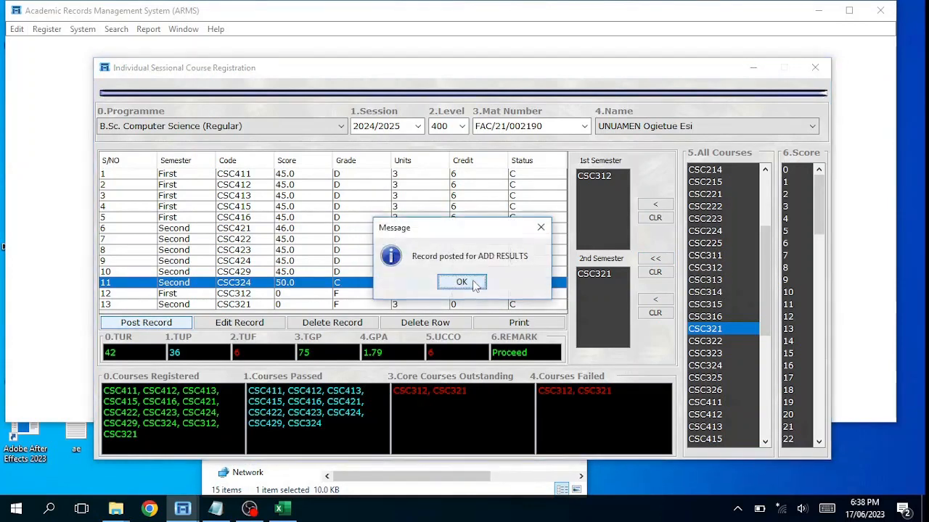
pyautogui.click(462, 283)
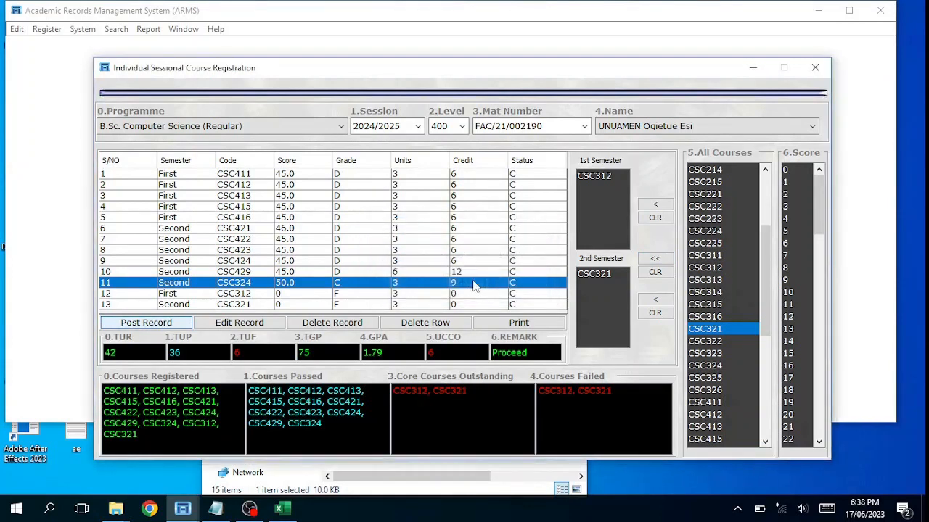
pyautogui.click(462, 282)
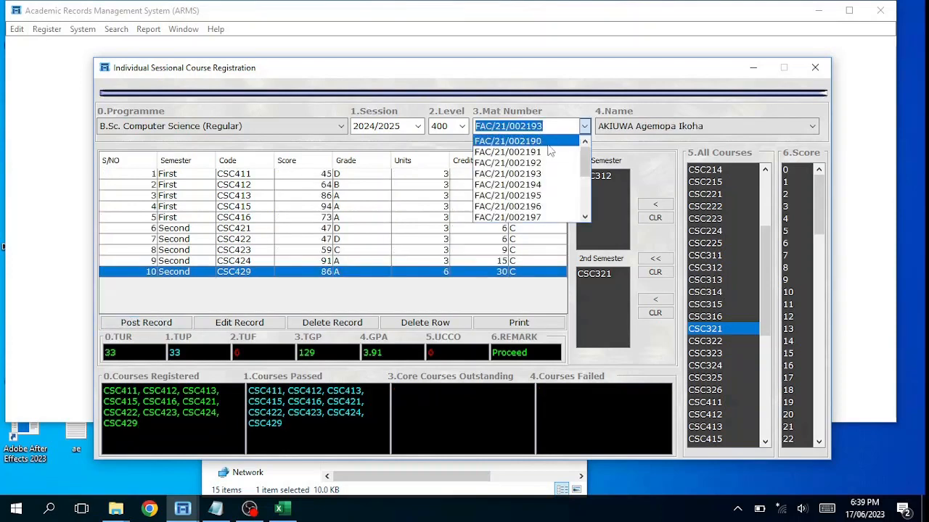
# Reload the same student's registration by mat number and check the added CSC312 and CSC321 entries
pyautogui.click(548, 145)
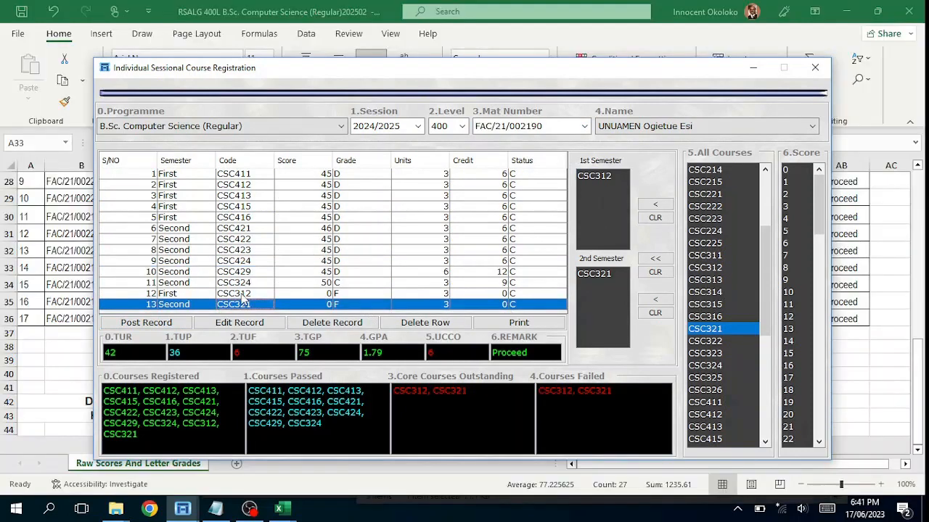
pyautogui.click(242, 296)
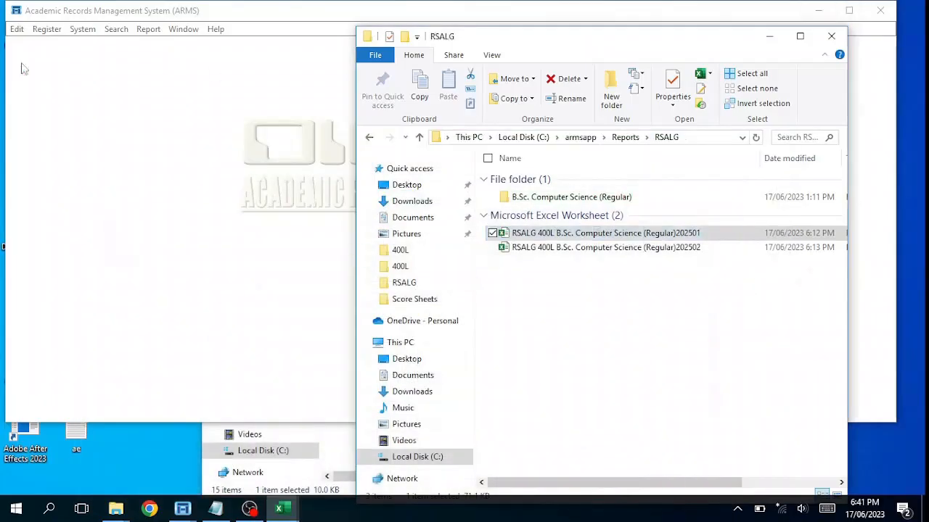
# Open Register Results for B.Sc. Computer Science (Regular), session 2024/2025, level 400, and load the CSC312 results
pyautogui.click(47, 29)
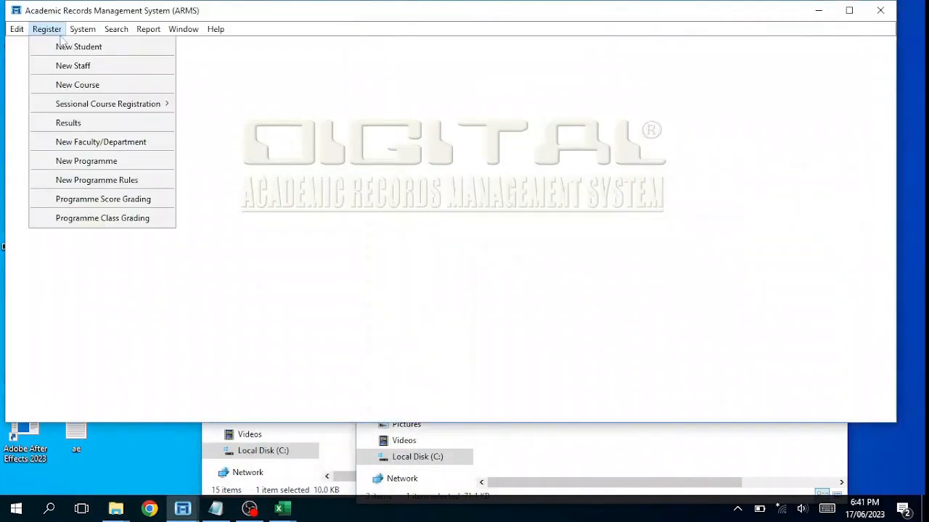
pyautogui.click(84, 124)
pyautogui.click(542, 108)
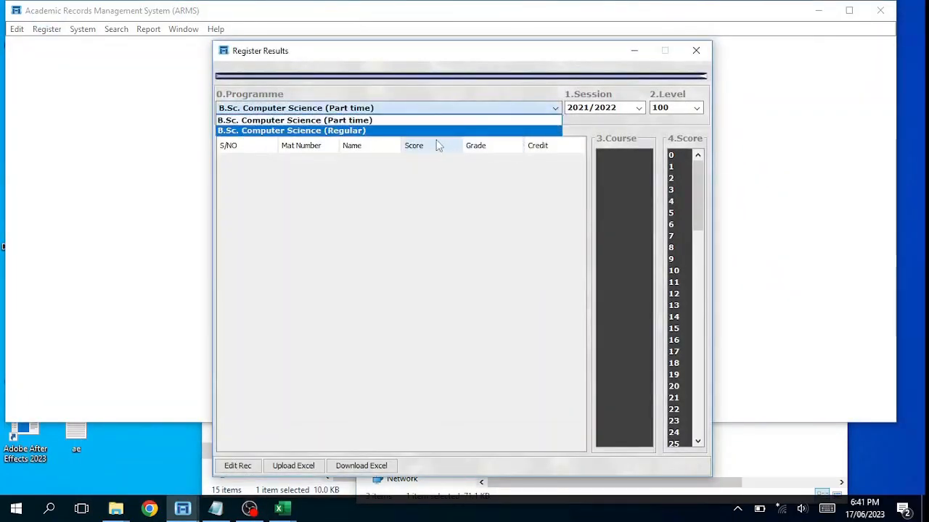
pyautogui.click(408, 132)
pyautogui.click(639, 108)
pyautogui.click(590, 150)
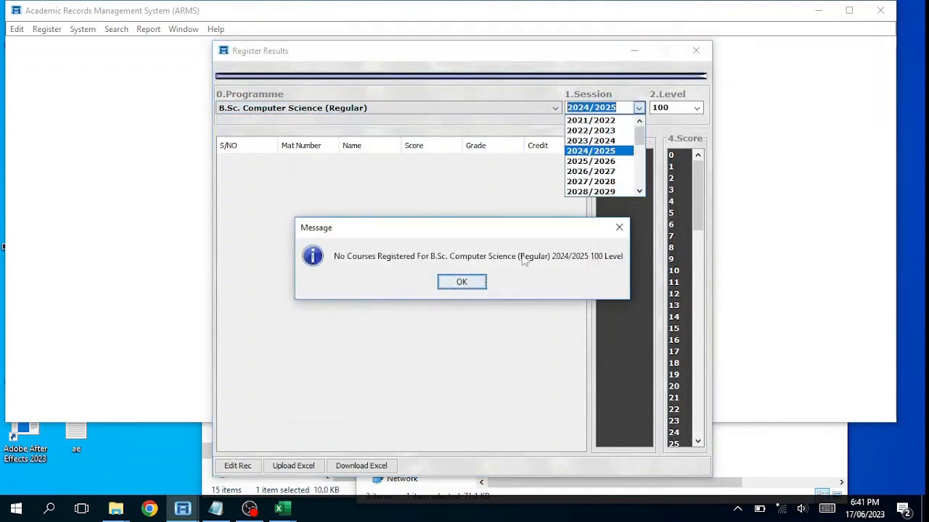
pyautogui.click(462, 283)
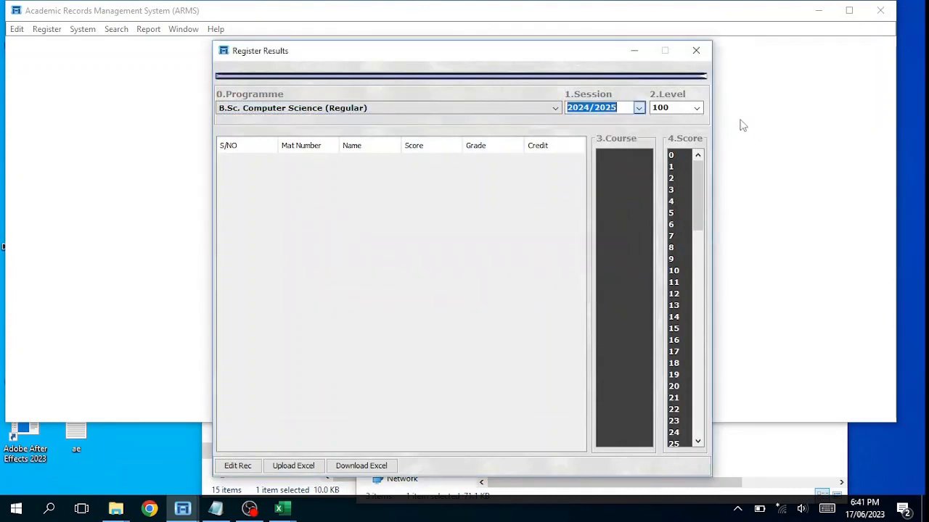
pyautogui.click(697, 107)
pyautogui.click(661, 153)
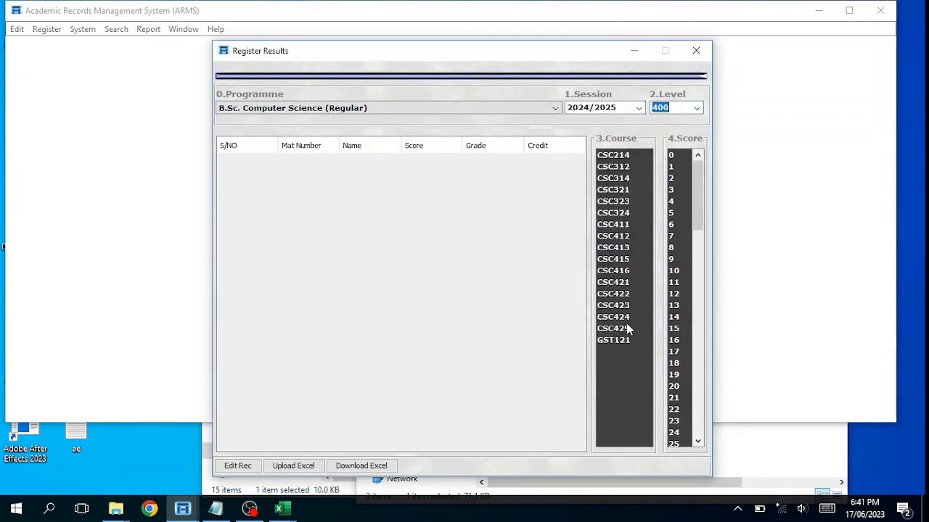
pyautogui.click(616, 169)
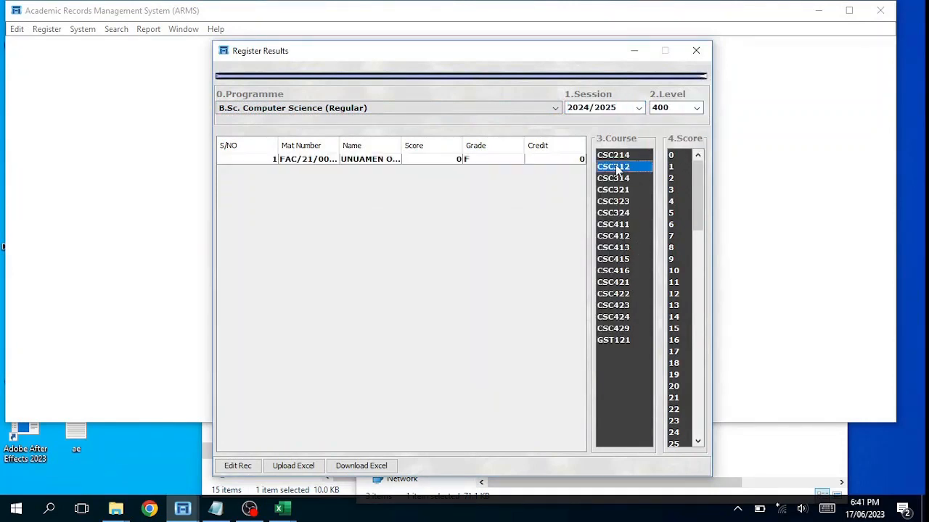
# Widen the Name column and download the Excel score sheets for CSC312 and CSC321
pyautogui.moveTo(278, 145); pyautogui.dragTo(249, 145)
pyautogui.moveTo(378, 145); pyautogui.dragTo(451, 146)
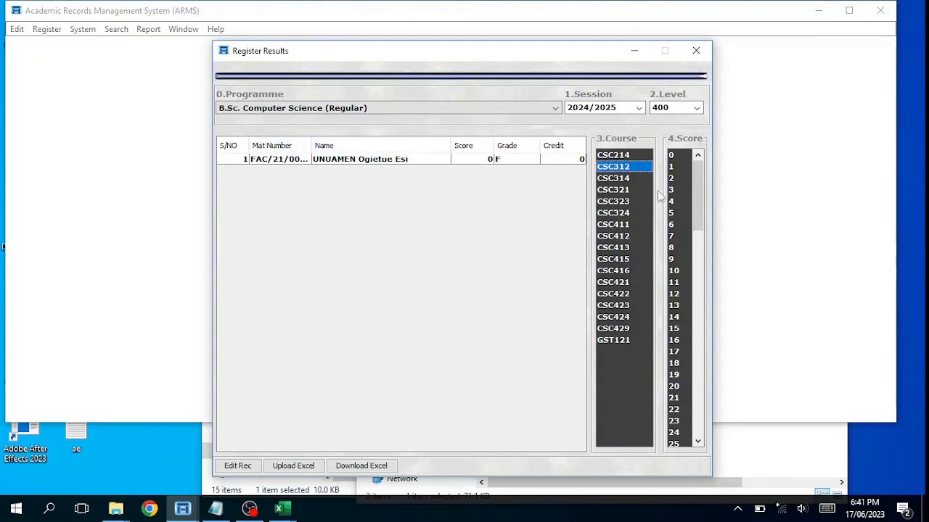
pyautogui.click(618, 191)
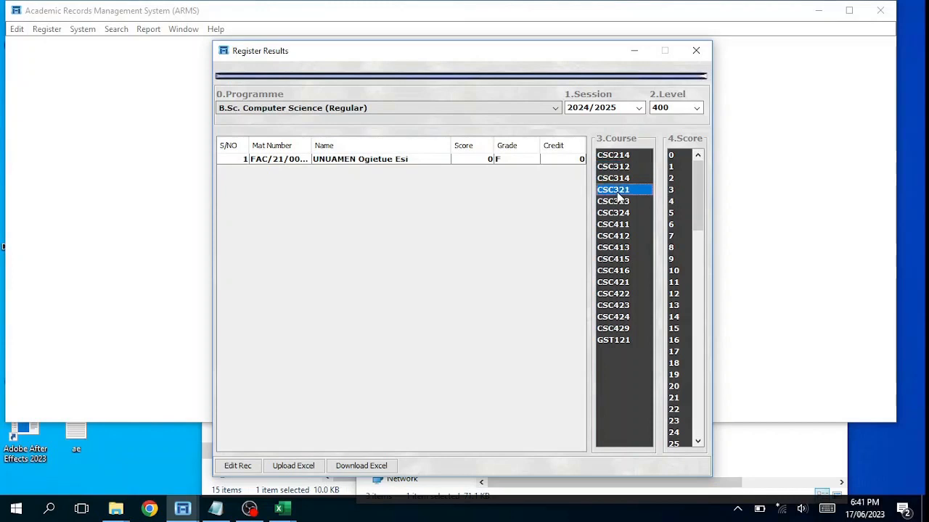
pyautogui.click(623, 167)
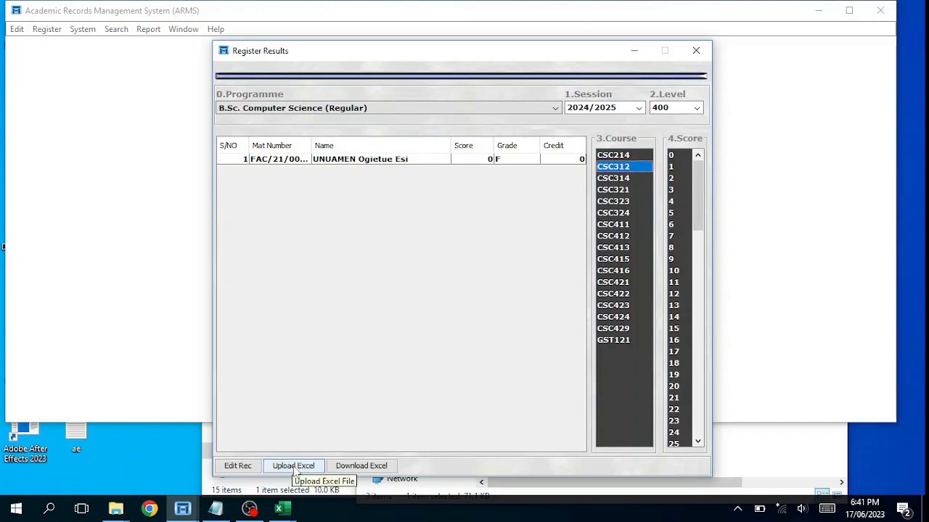
pyautogui.click(383, 470)
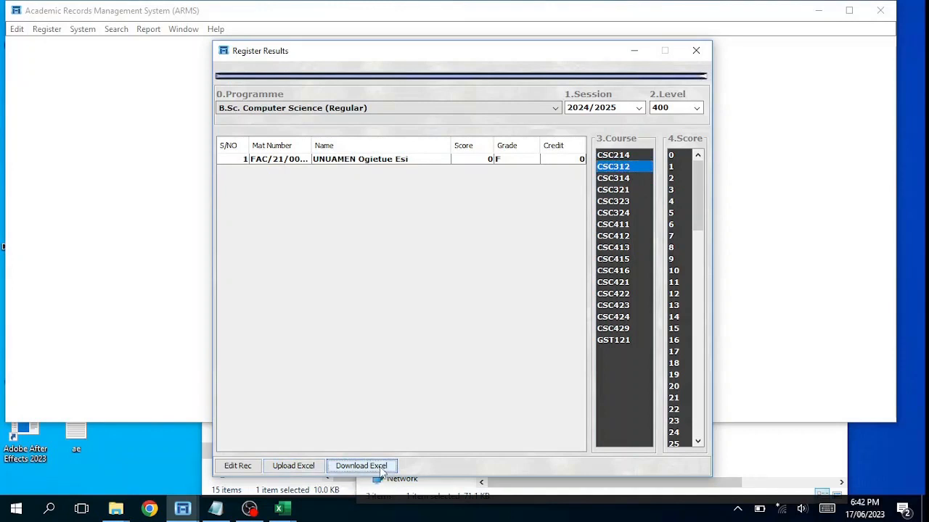
pyautogui.click(624, 191)
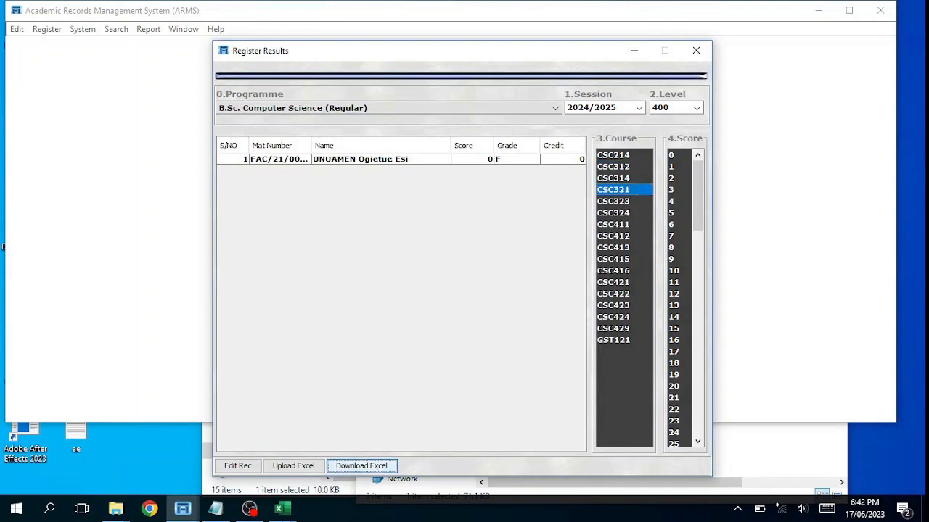
# Switch to File Explorer and open the CSC312 BScCSCReg400L2024-2025 workbook from the armsapp Score Sheets folder
pyautogui.click(121, 510)
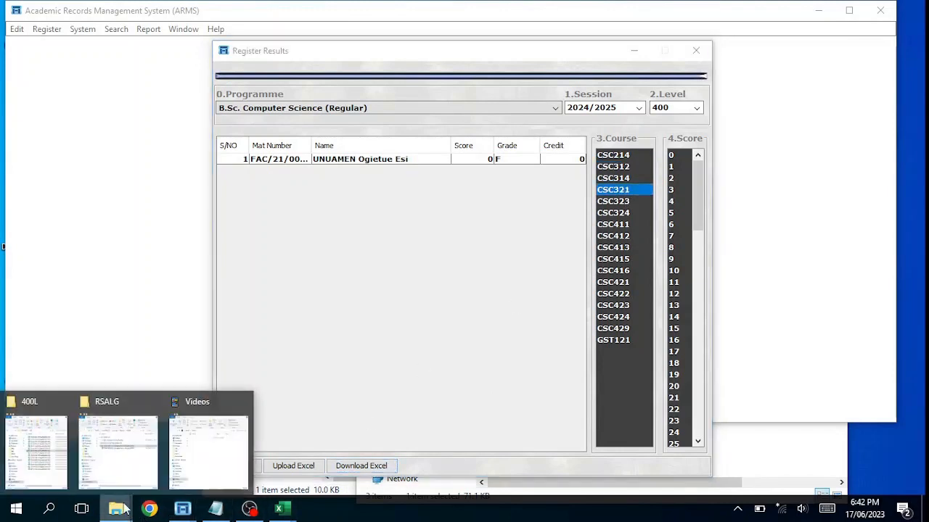
pyautogui.click(118, 453)
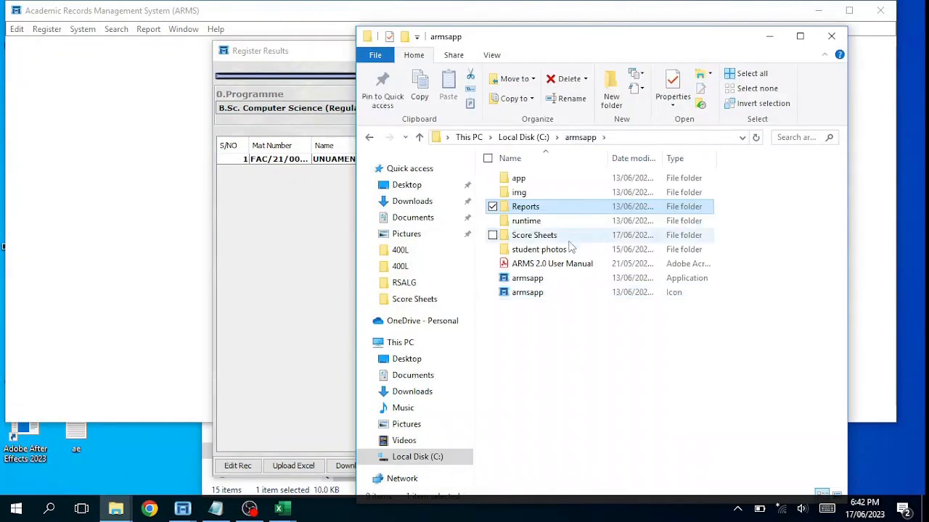
pyautogui.doubleClick(546, 235)
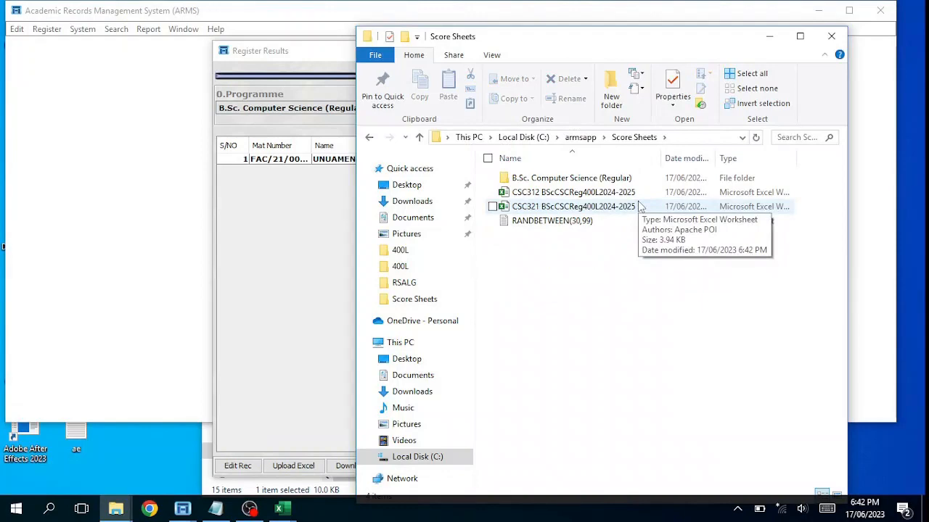
pyautogui.click(554, 195)
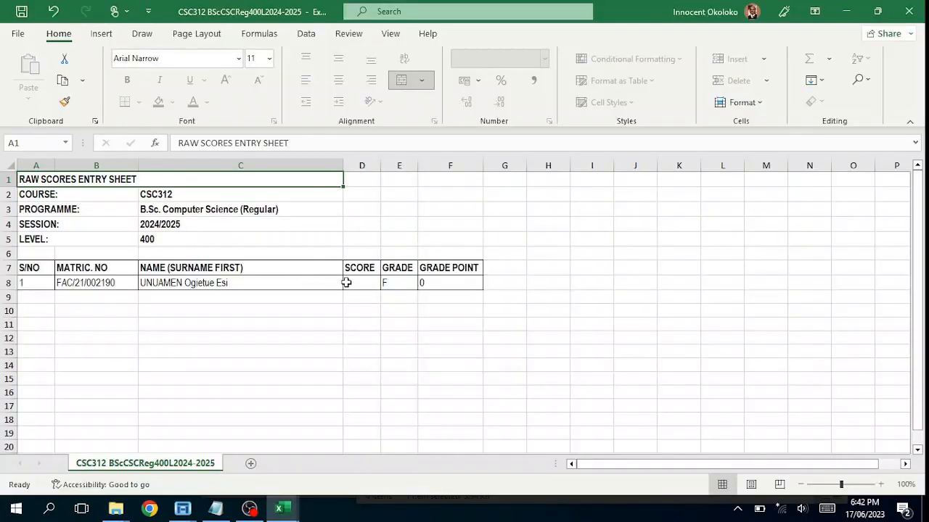
# Enter a score of 45 for the student in the CSC312 sheet and save the workbook
pyautogui.click(357, 285)
pyautogui.write('45')
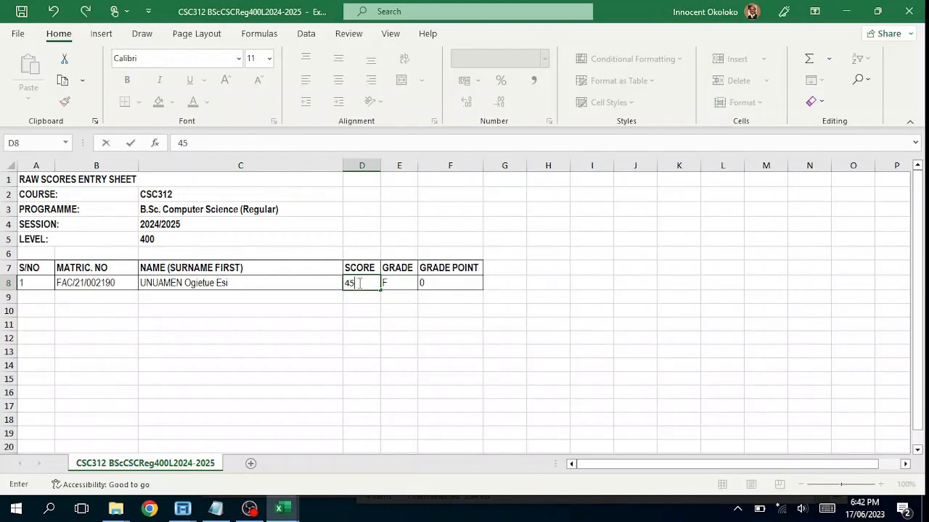
pyautogui.click(22, 11)
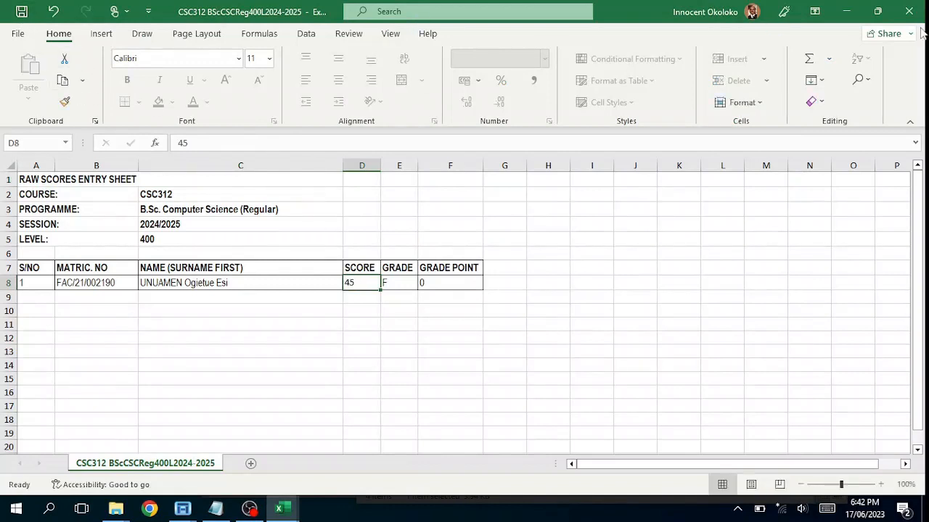
# Open the CSC321 BScCSCReg400L2024-2025 workbook, enter a score of 50 for the student and save it, minimizing the remaining results workbook
pyautogui.click(580, 206)
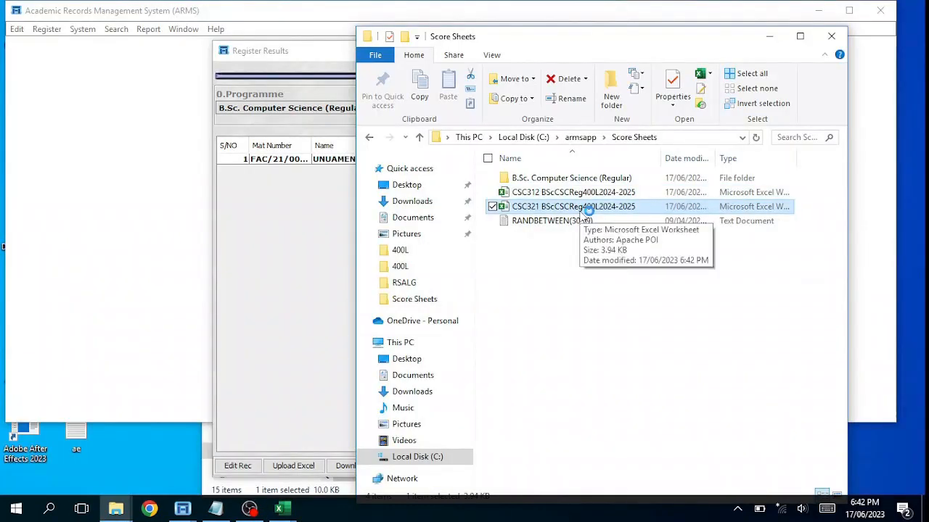
pyautogui.doubleClick(583, 209)
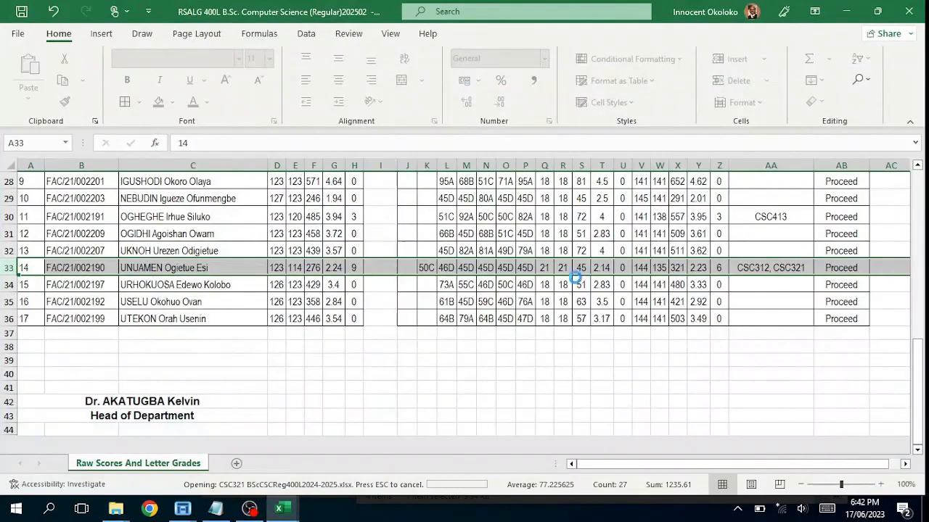
pyautogui.click(352, 285)
pyautogui.write('50')
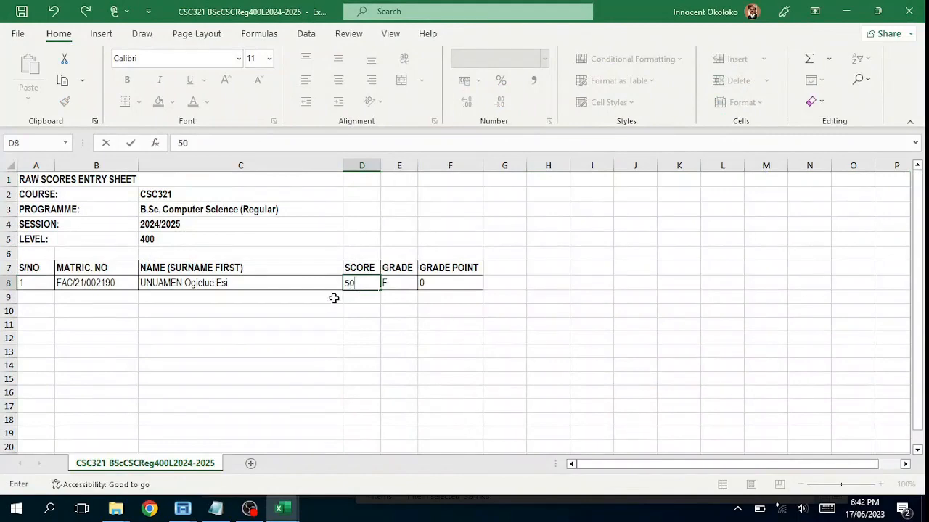
pyautogui.press('Return')
pyautogui.click(845, 11)
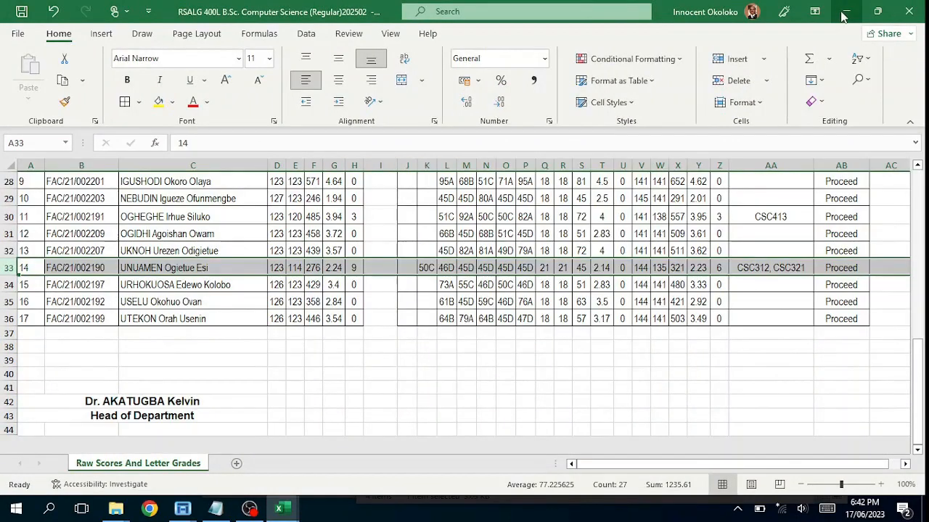
pyautogui.click(844, 12)
# Return to Register Results in ARMS, upload the completed CSC321 score sheet from the Score Sheets folder and confirm the record edit
pyautogui.click(307, 228)
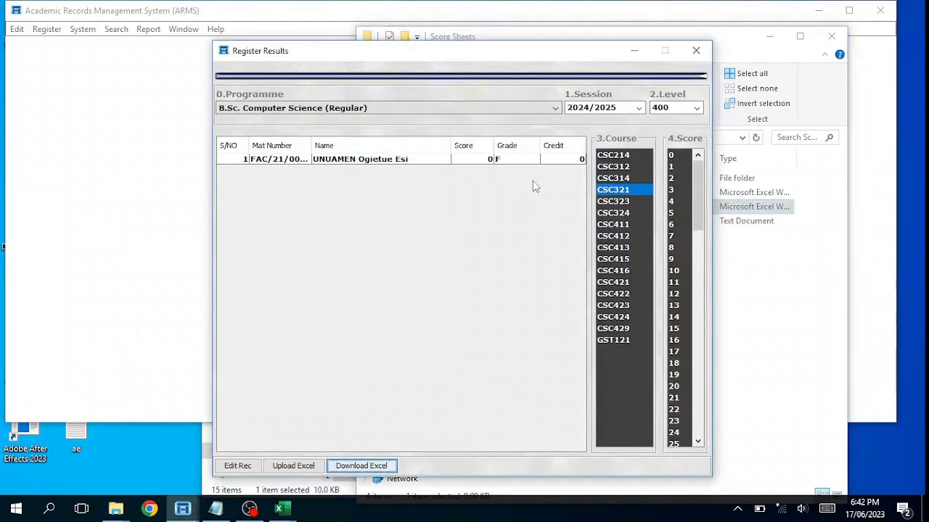
pyautogui.click(299, 466)
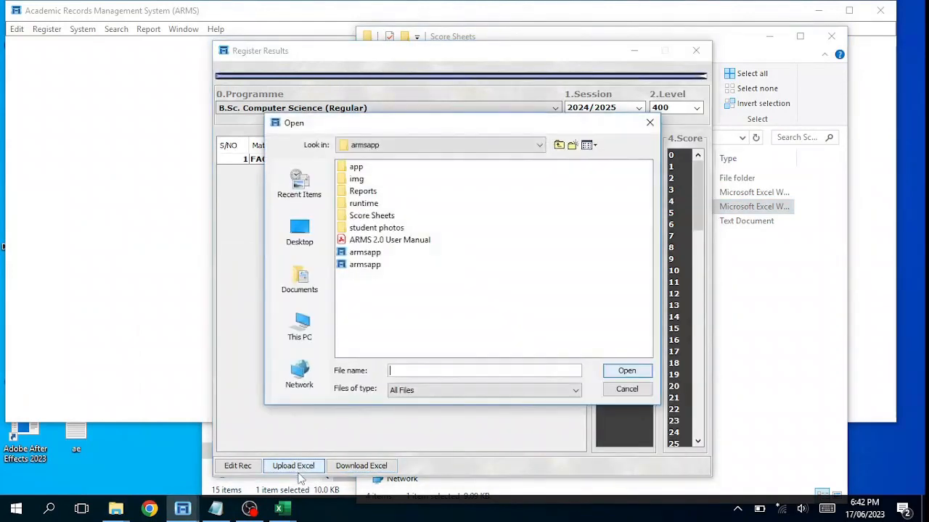
pyautogui.click(381, 218)
pyautogui.doubleClick(381, 218)
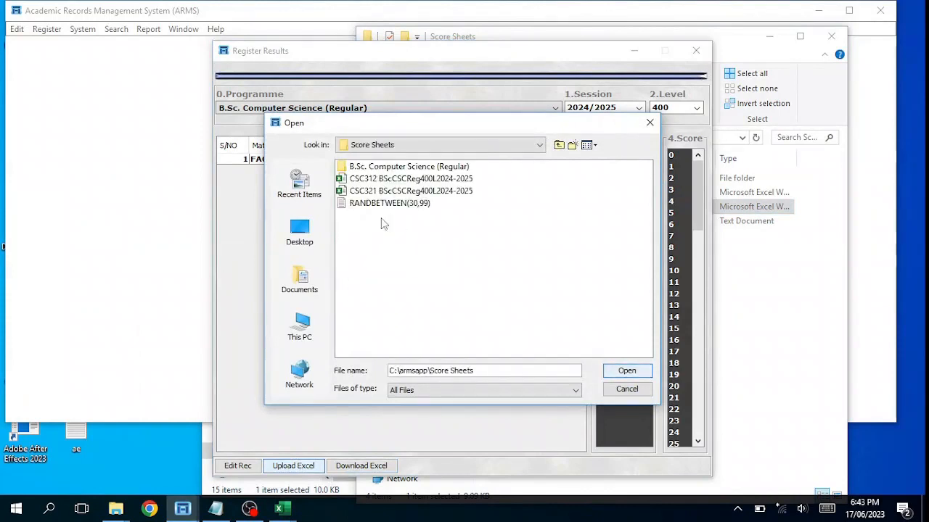
pyautogui.click(442, 191)
pyautogui.click(606, 372)
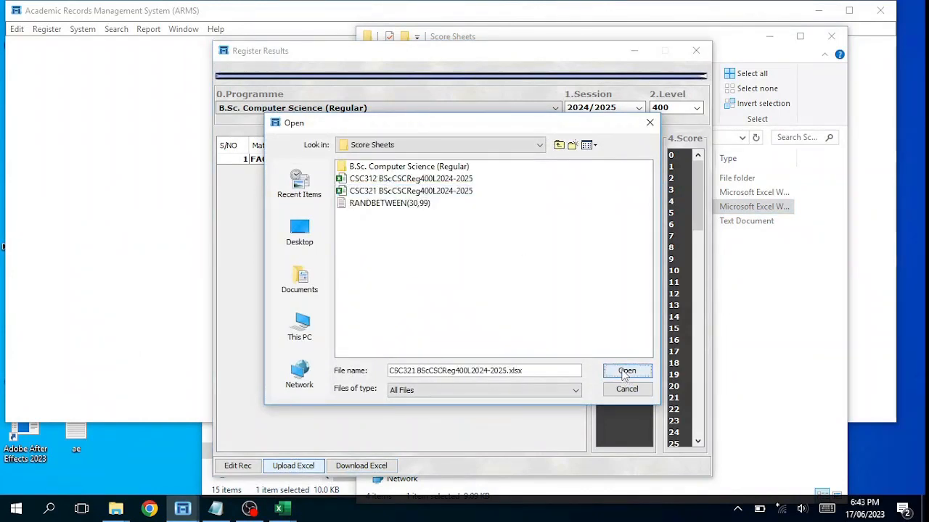
pyautogui.click(235, 469)
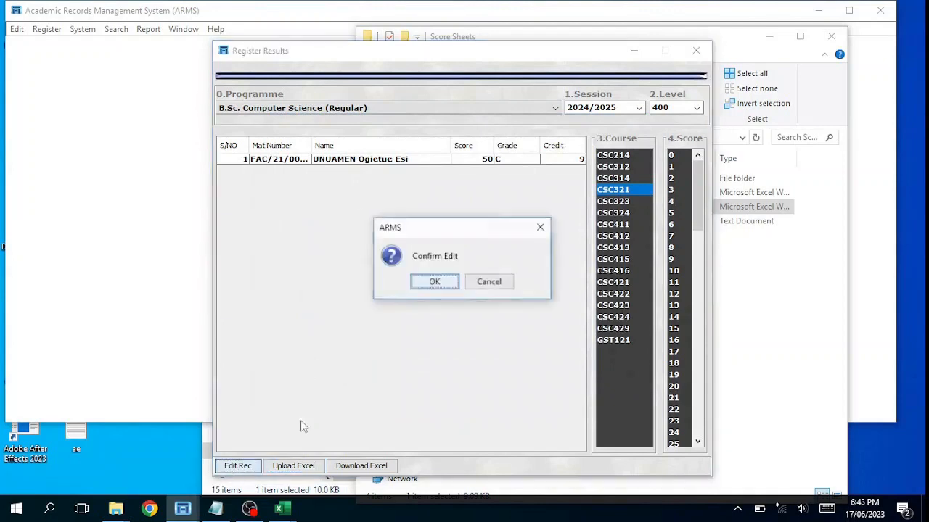
pyautogui.click(439, 281)
pyautogui.click(440, 285)
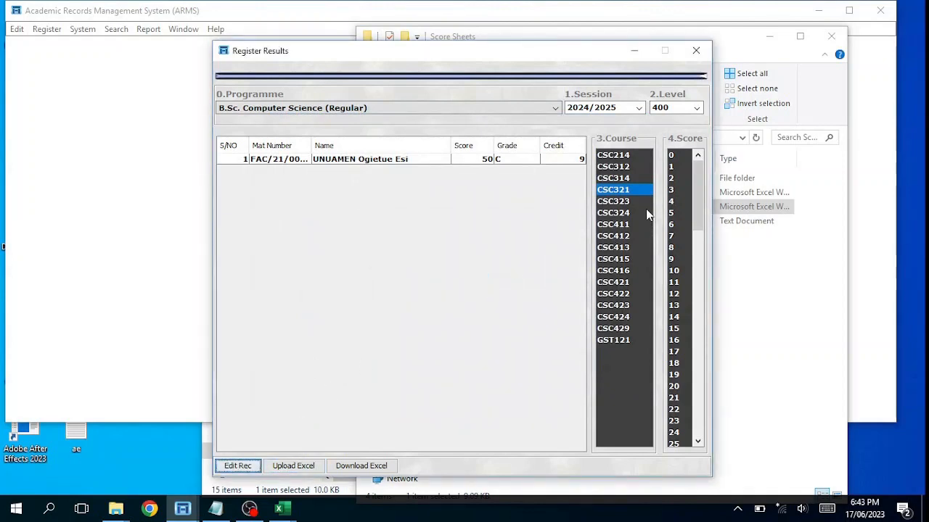
# Load the CSC312 results, upload the completed CSC312 score sheet from the Score Sheets folder and confirm the record edit
pyautogui.click(615, 167)
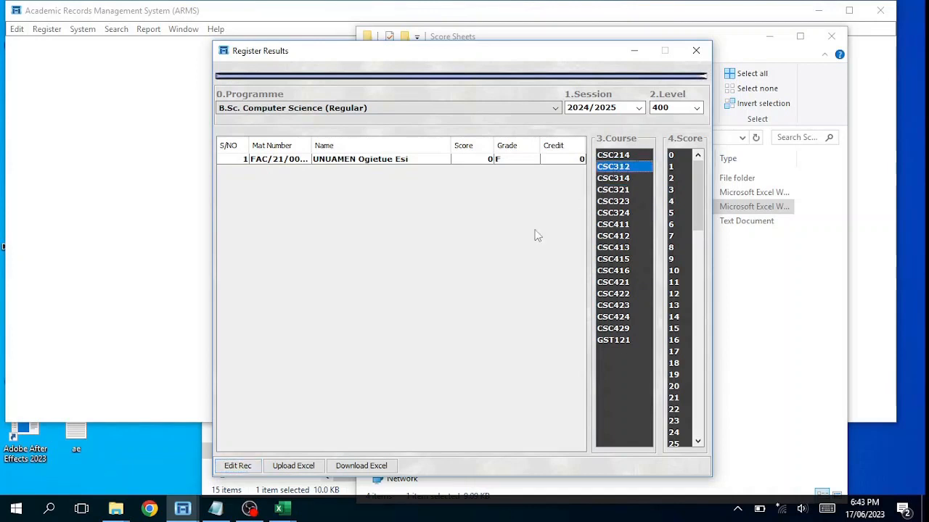
pyautogui.click(304, 468)
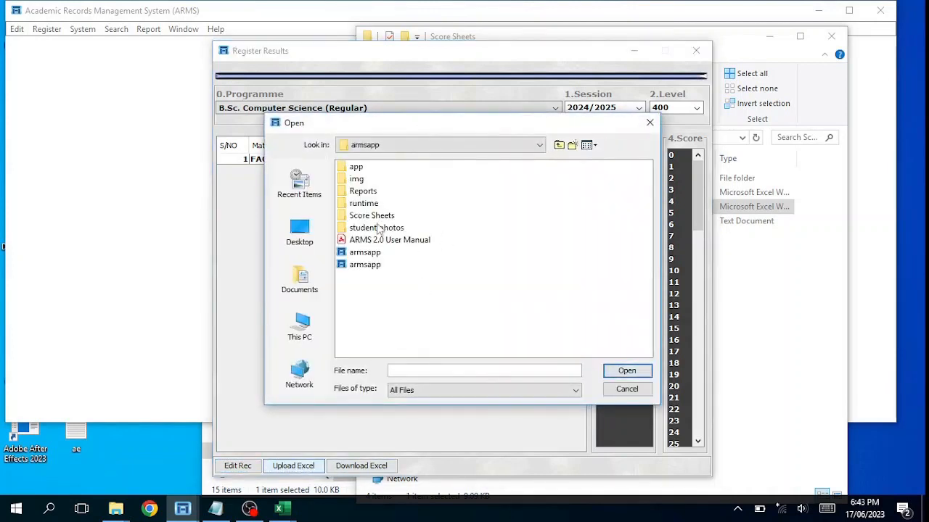
pyautogui.click(377, 218)
pyautogui.doubleClick(376, 218)
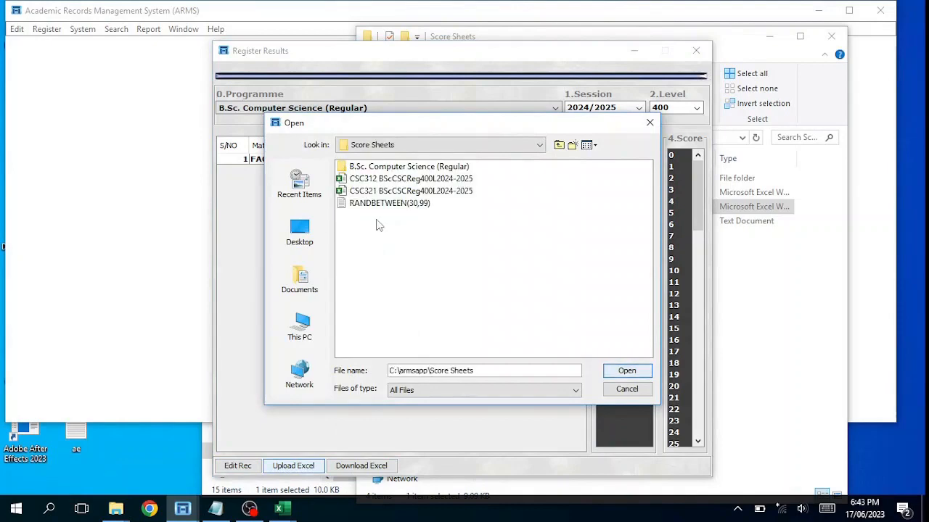
pyautogui.click(435, 180)
pyautogui.click(615, 372)
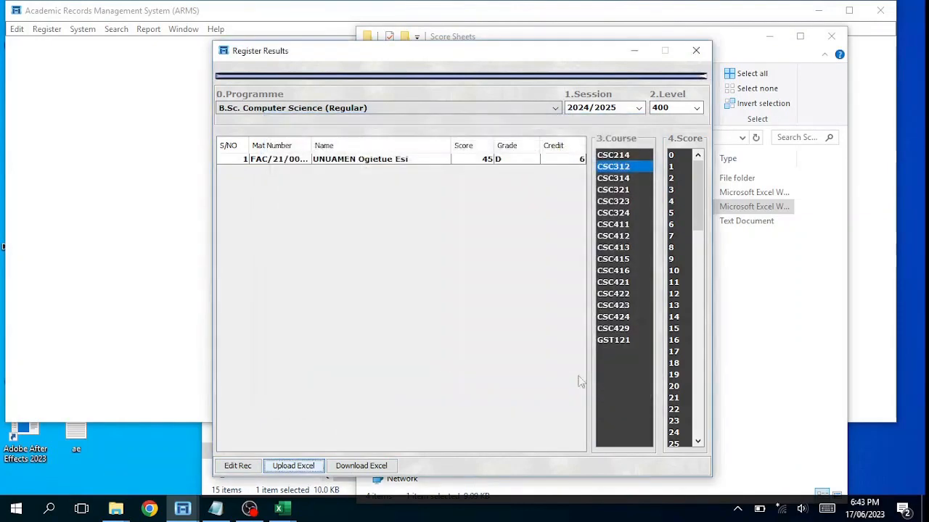
pyautogui.click(243, 468)
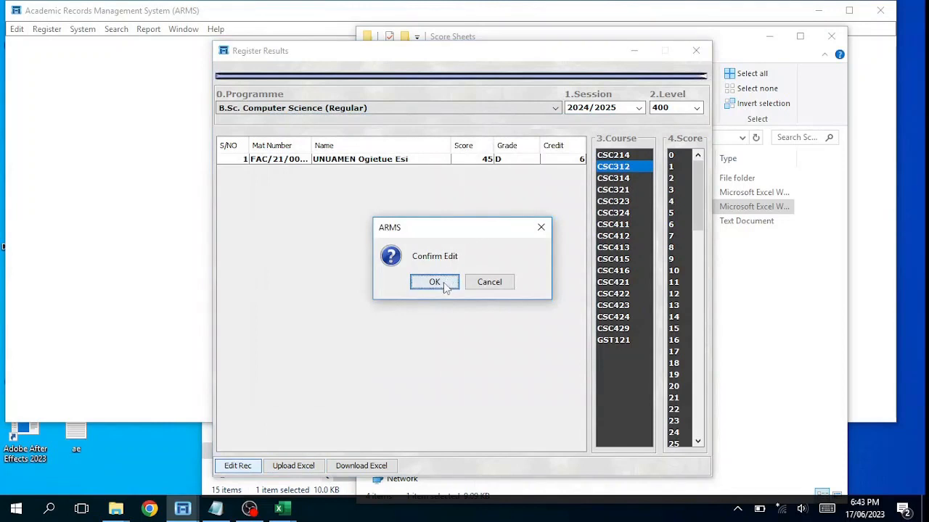
pyautogui.click(443, 282)
pyautogui.click(455, 282)
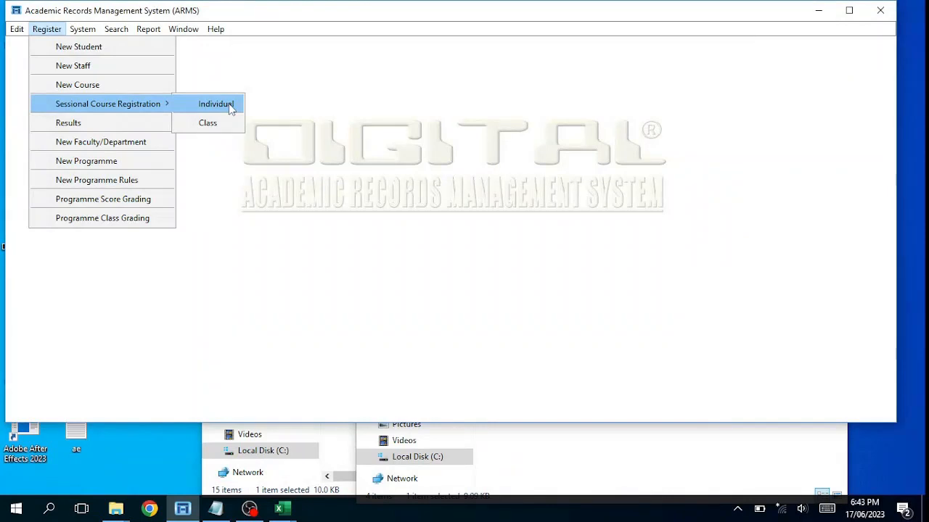
# Open the student's individual sessional course registration for B.Sc. Computer Science (Regular), session 2024/2025, level 400, to check the CSC312 and CSC321 results
pyautogui.click(229, 107)
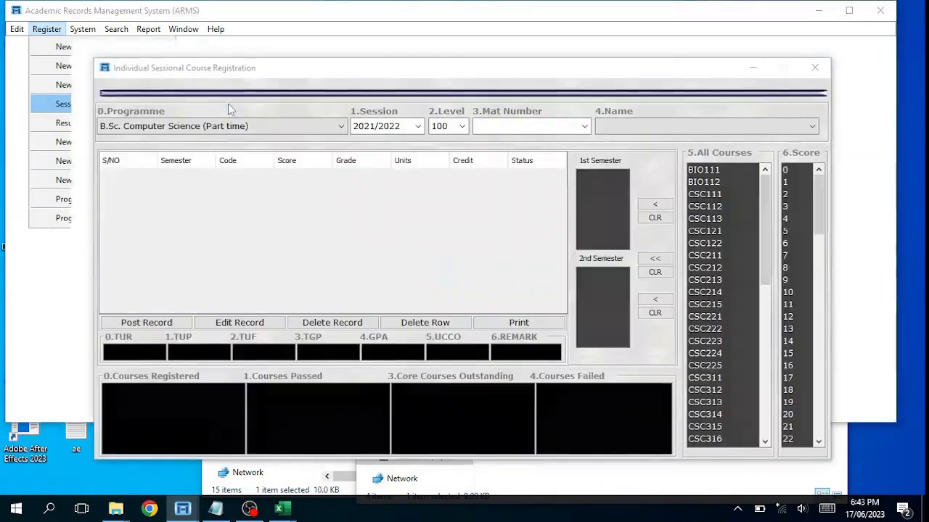
pyautogui.click(457, 280)
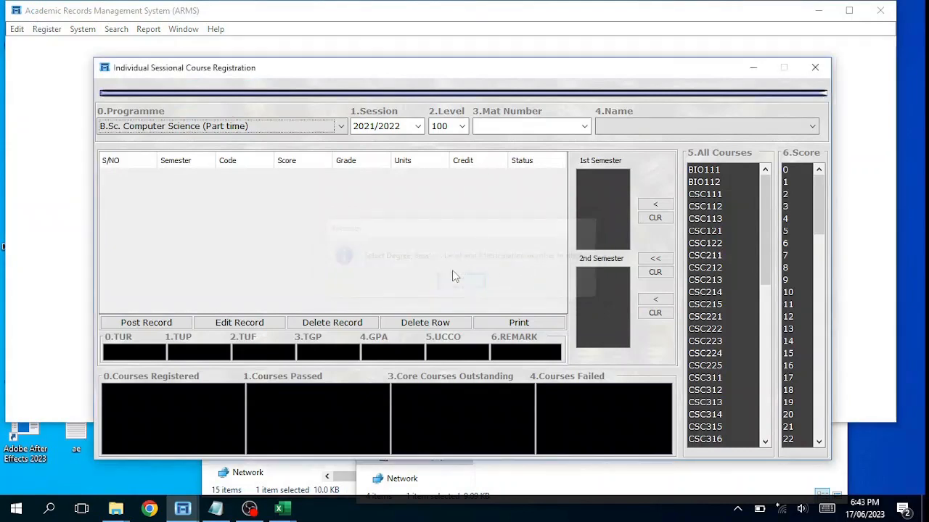
pyautogui.click(340, 126)
pyautogui.click(341, 152)
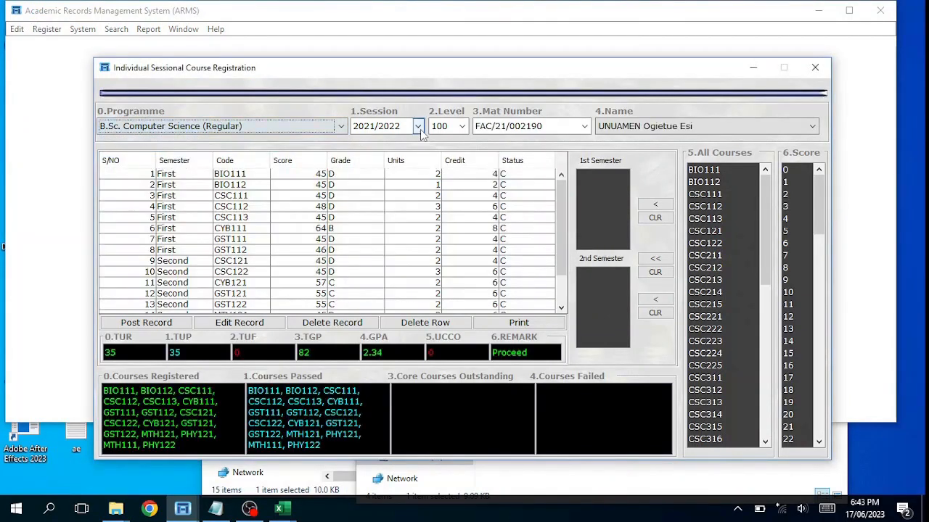
pyautogui.click(418, 126)
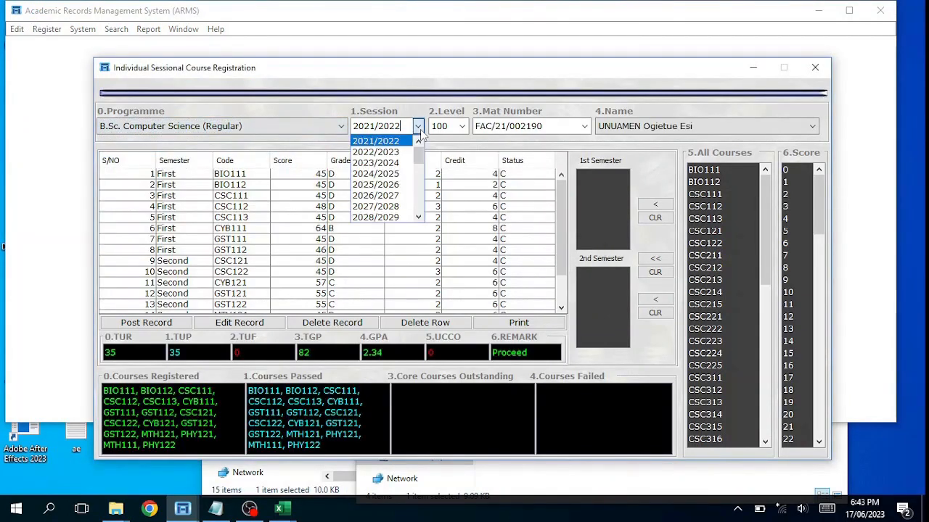
pyautogui.click(406, 175)
pyautogui.click(461, 126)
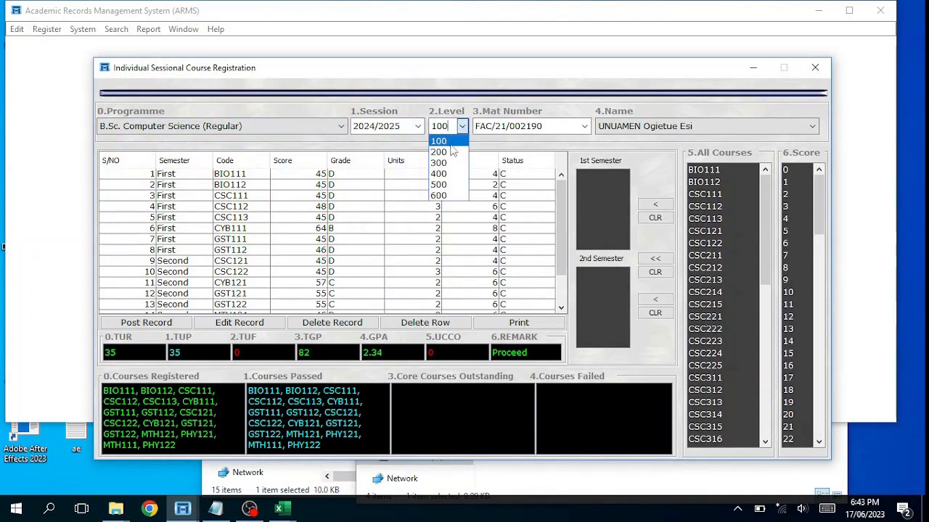
pyautogui.click(450, 152)
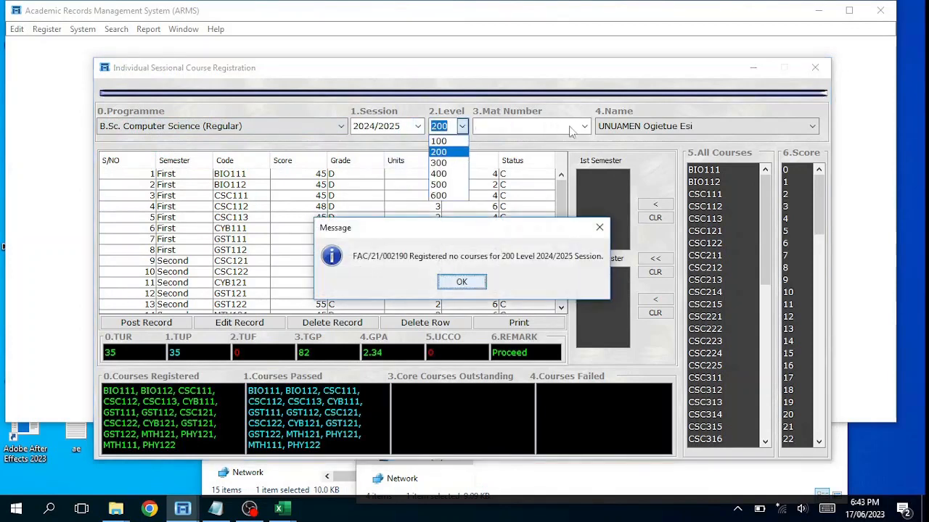
pyautogui.click(462, 281)
pyautogui.click(461, 126)
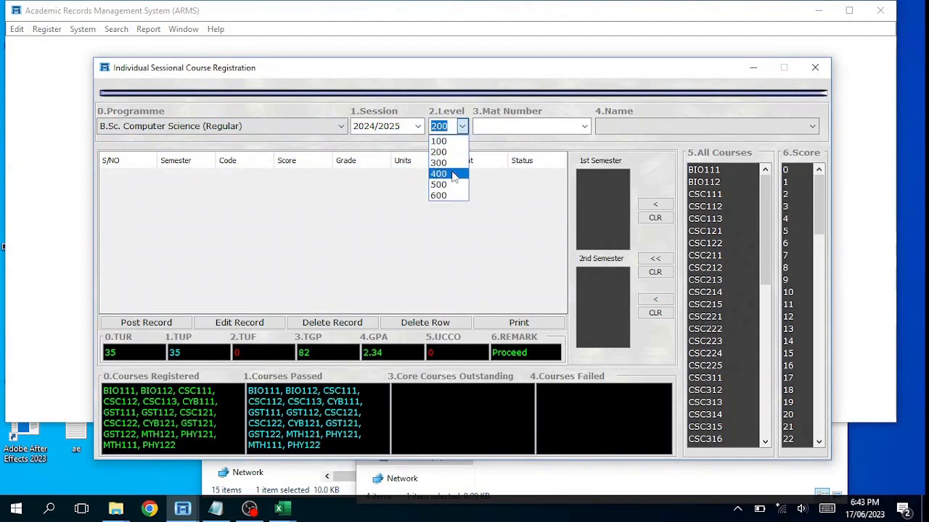
pyautogui.click(452, 174)
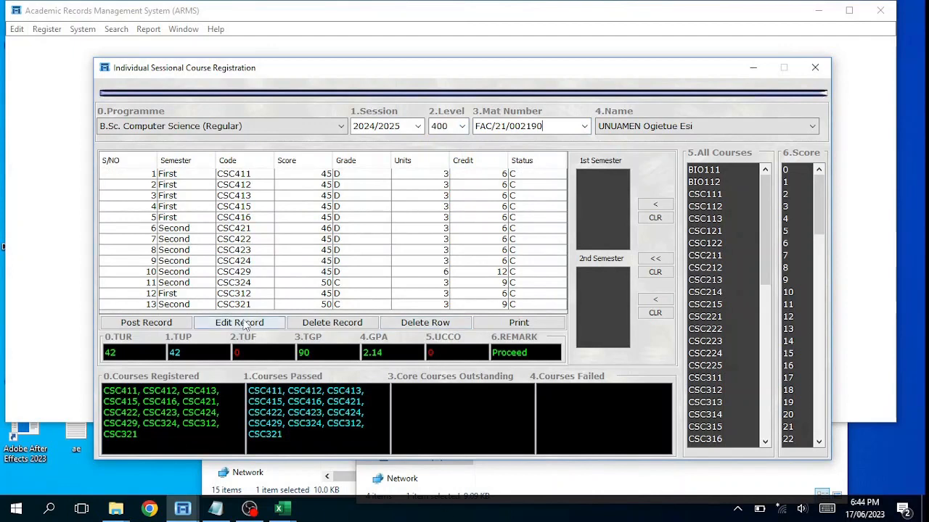
# Check the CSC312 and CSC321 rows in the student's 400-level course registration
pyautogui.click(330, 294)
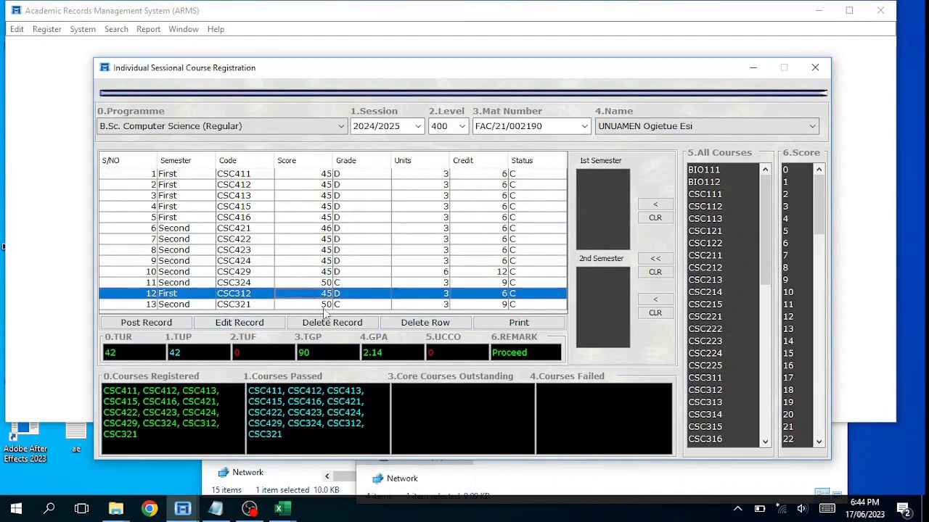
pyautogui.click(325, 304)
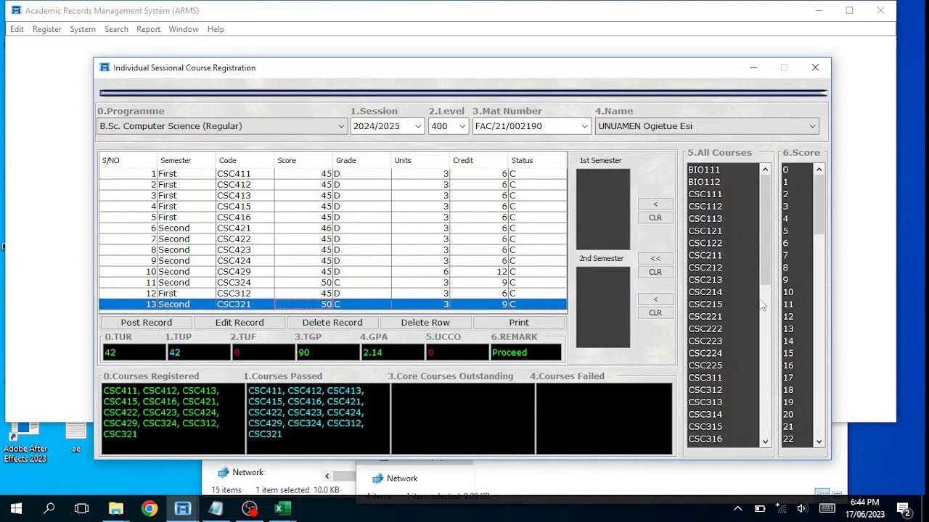
pyautogui.moveTo(823, 213)
pyautogui.mouseDown()
pyautogui.moveTo(820, 301)
pyautogui.moveTo(832, 202)
pyautogui.mouseUp()
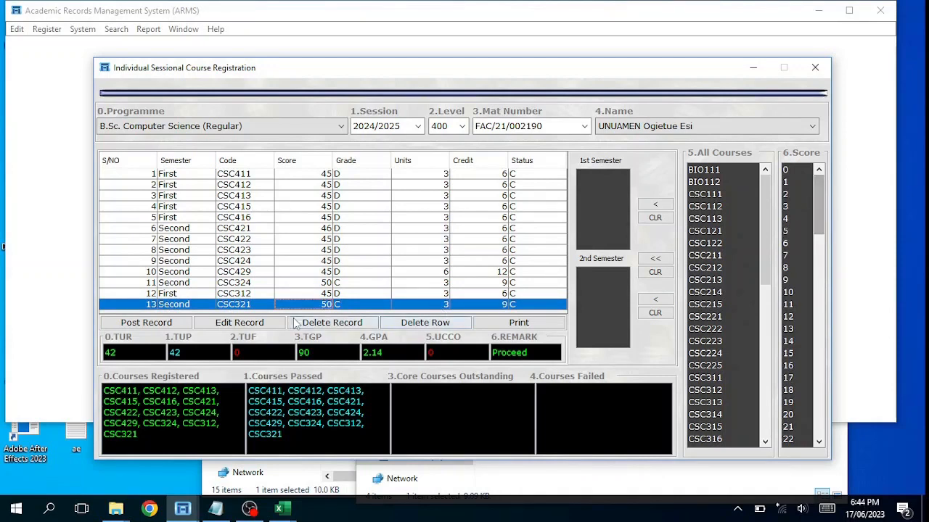
# Open Register Results for B.Sc. Computer Science (Regular), session 2024/2025, level 400, and load the CSC411 results
pyautogui.click(46, 29)
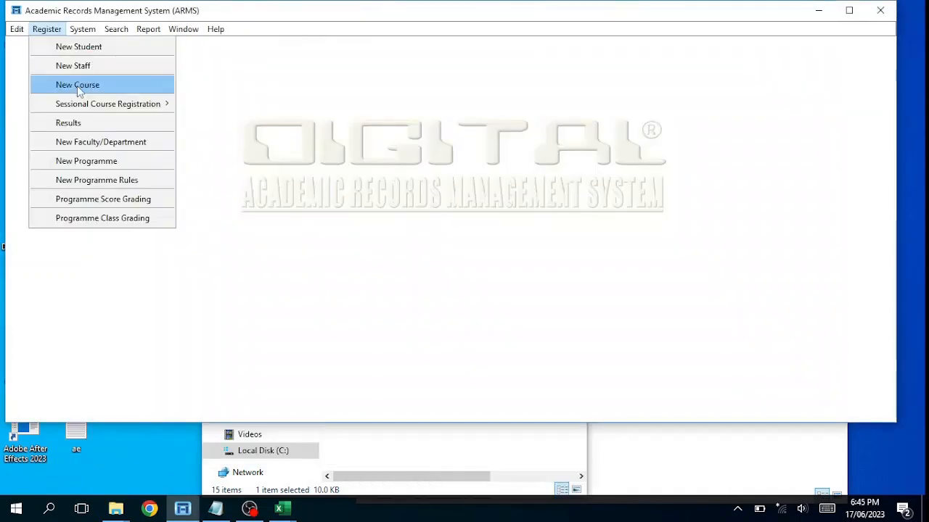
pyautogui.click(94, 124)
pyautogui.scroll(-1, 483, 114)
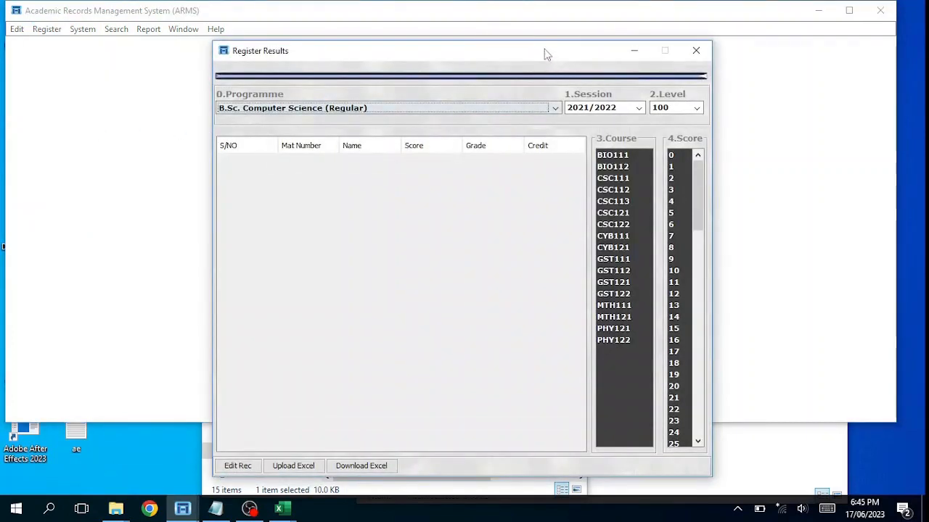
pyautogui.moveTo(545, 51); pyautogui.dragTo(498, 26)
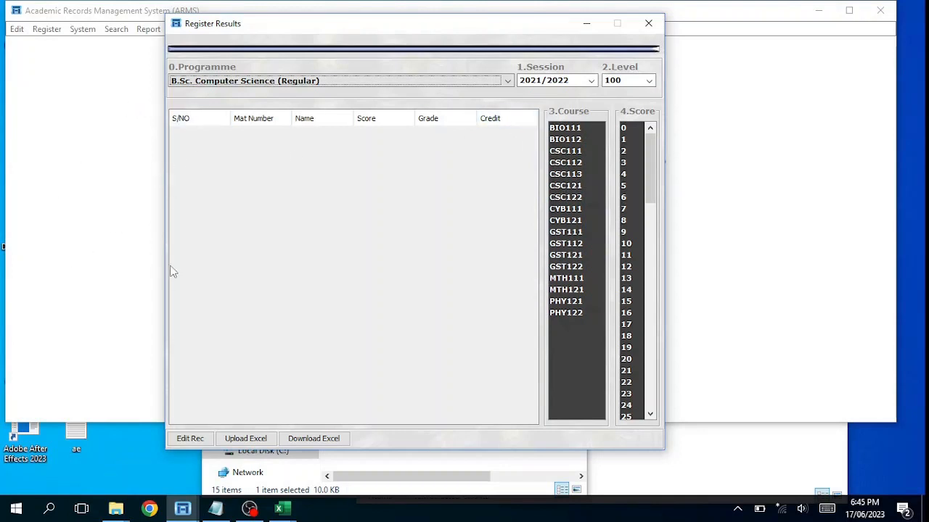
pyautogui.click(585, 81)
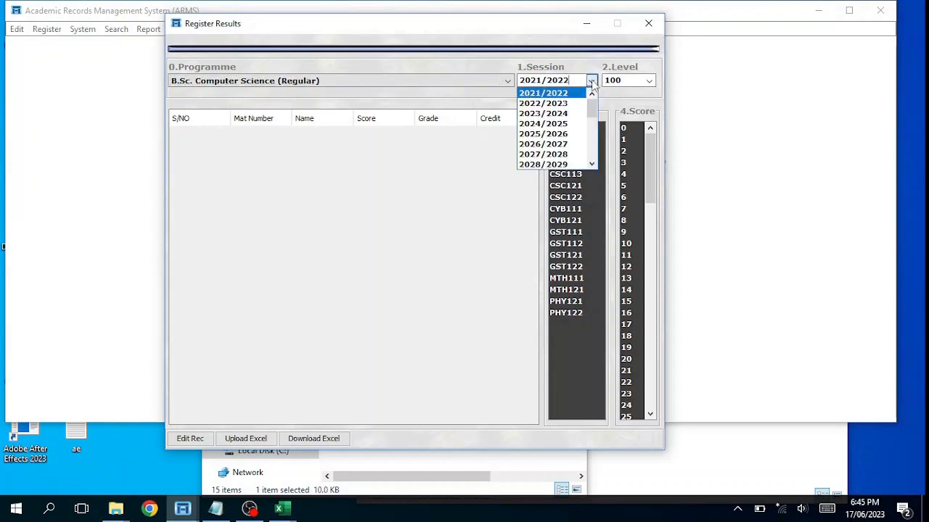
pyautogui.click(560, 128)
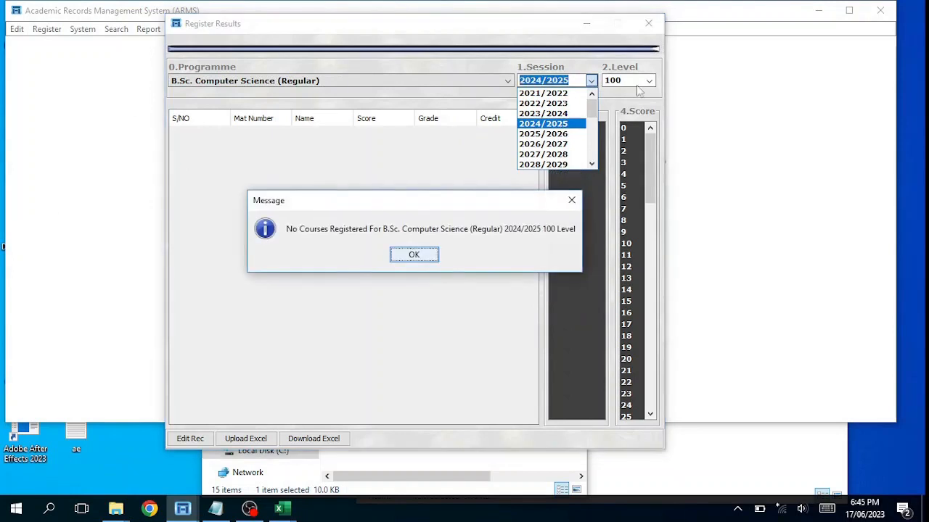
pyautogui.click(414, 254)
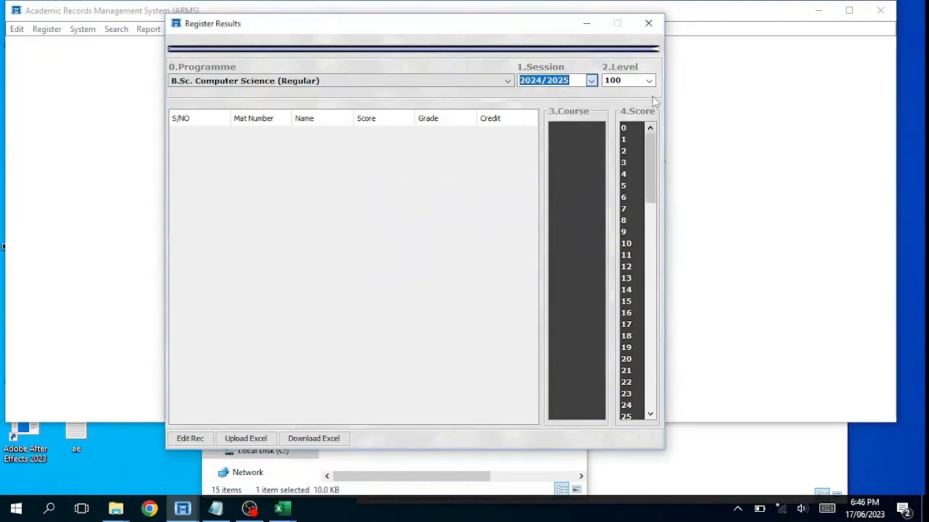
pyautogui.click(649, 80)
pyautogui.click(622, 125)
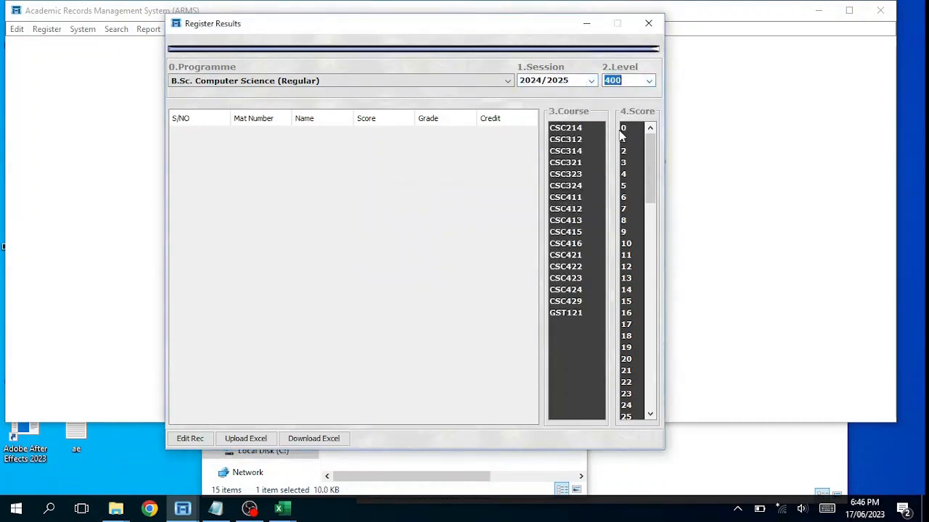
pyautogui.click(570, 198)
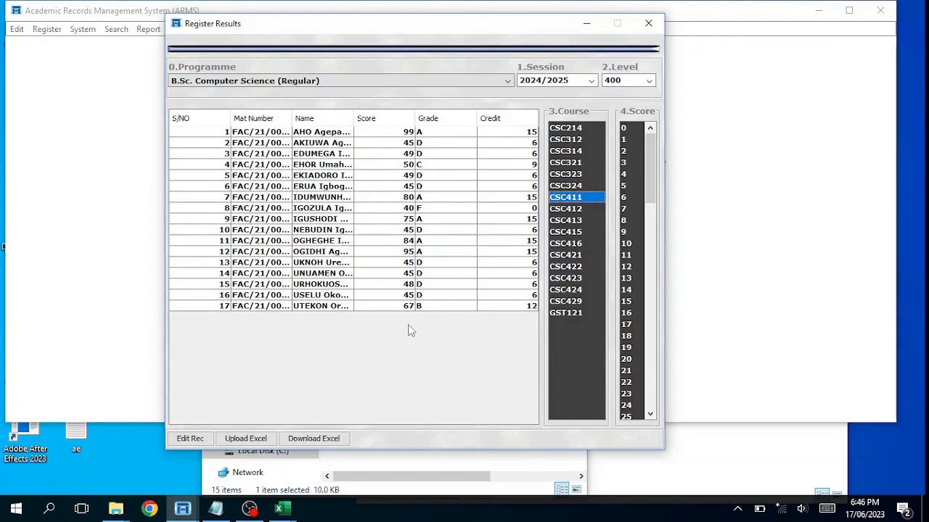
pyautogui.click(258, 438)
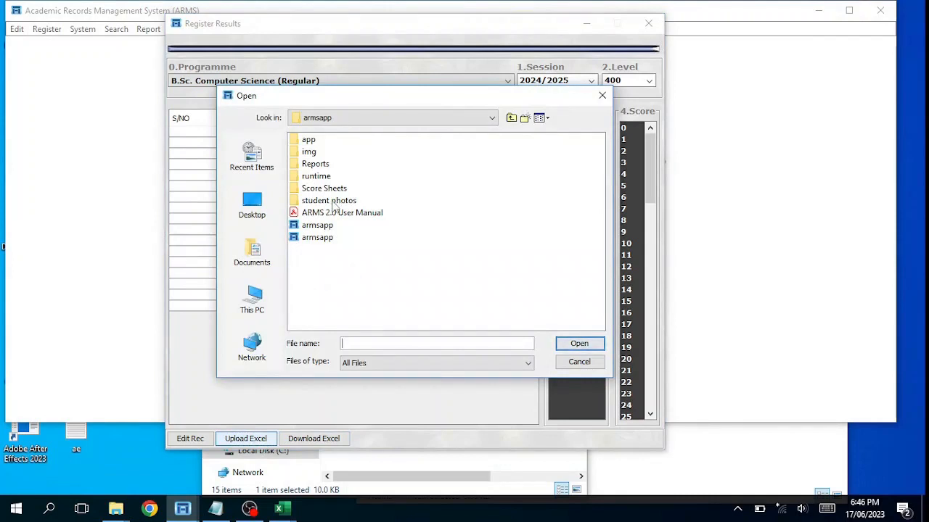
pyautogui.click(333, 190)
pyautogui.doubleClick(333, 190)
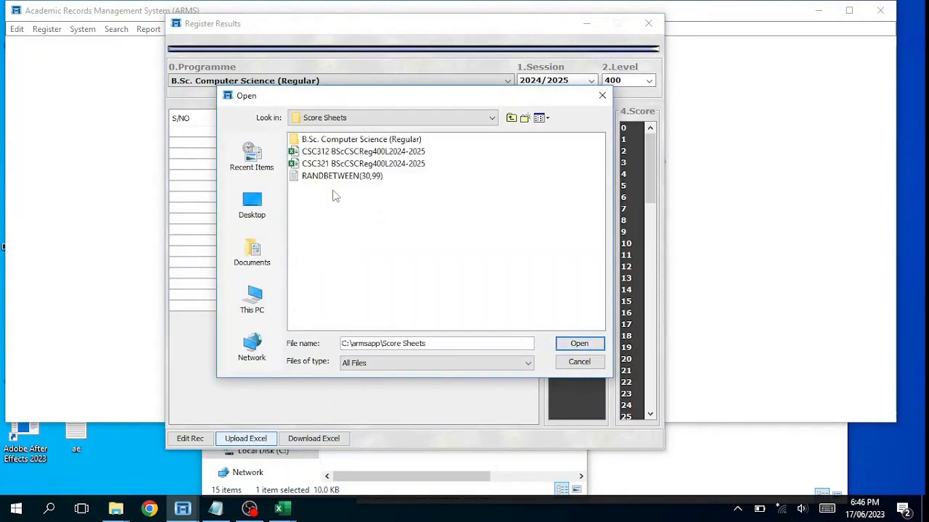
pyautogui.doubleClick(345, 138)
pyautogui.doubleClick(324, 175)
pyautogui.click(312, 142)
pyautogui.doubleClick(312, 143)
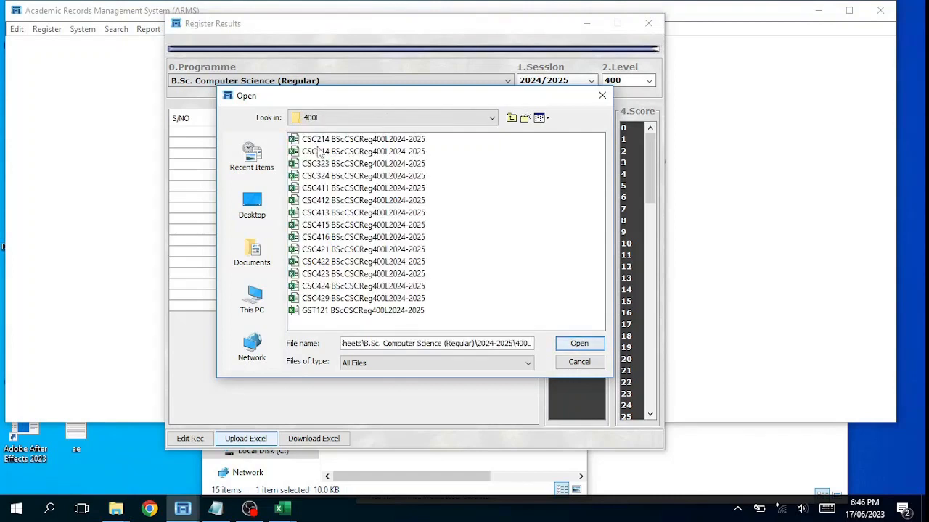
pyautogui.click(341, 189)
pyautogui.click(578, 344)
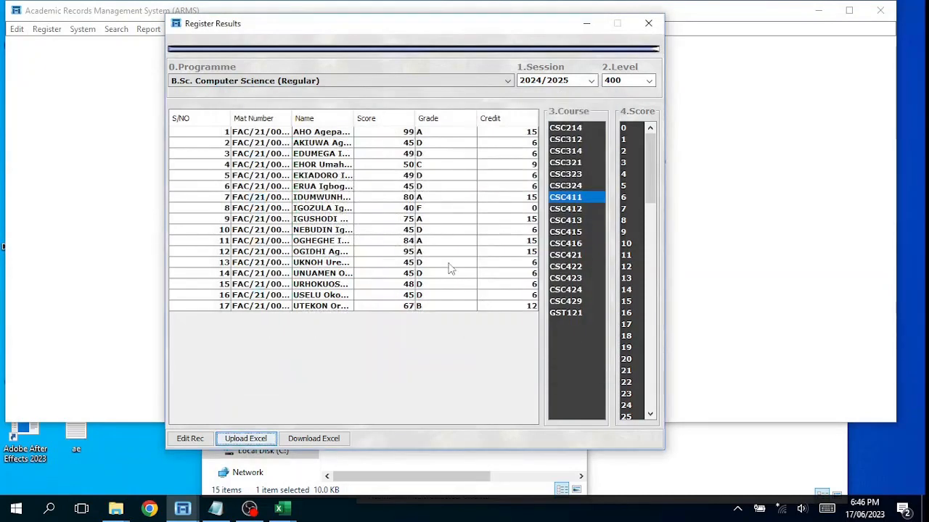
pyautogui.click(189, 439)
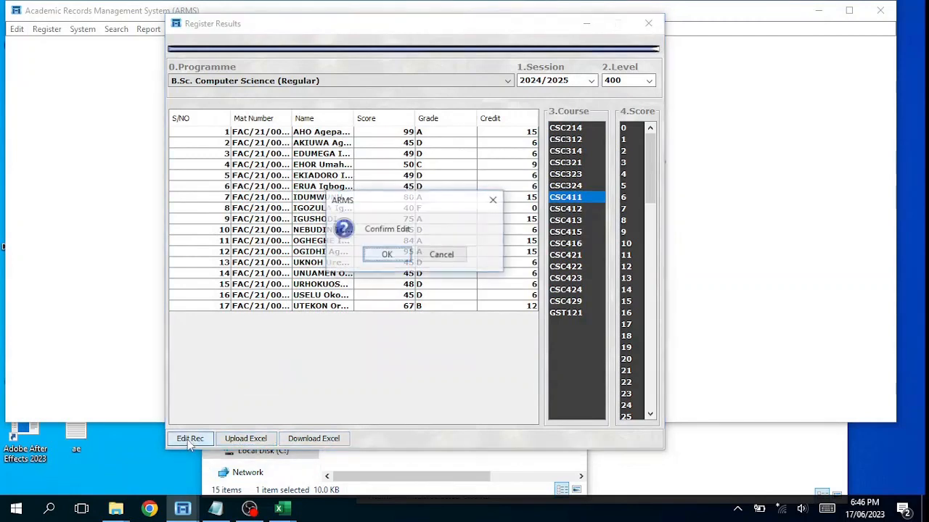
pyautogui.click(387, 258)
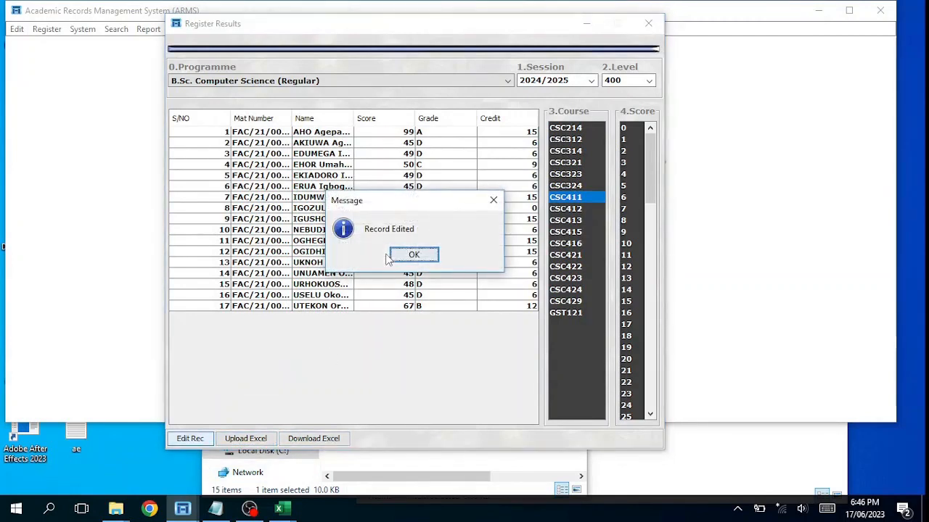
pyautogui.click(425, 257)
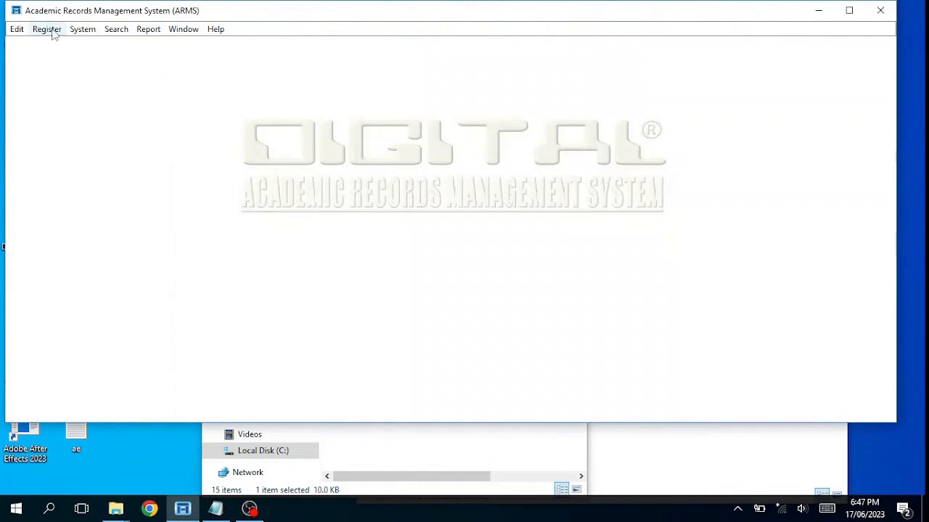
# Open Semester Reports and set the programme to B.Sc. Computer Science (Regular), level 400, session 2024/2025
pyautogui.click(151, 31)
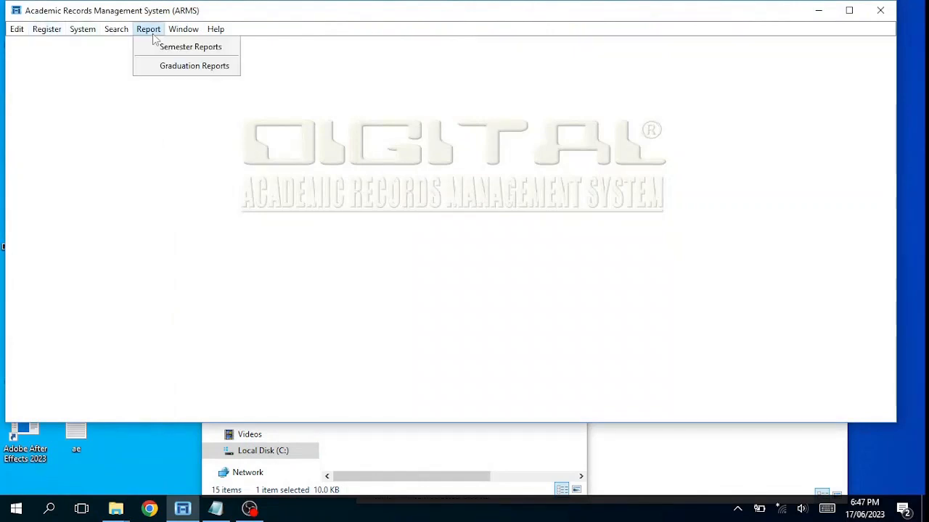
pyautogui.click(188, 48)
pyautogui.click(636, 241)
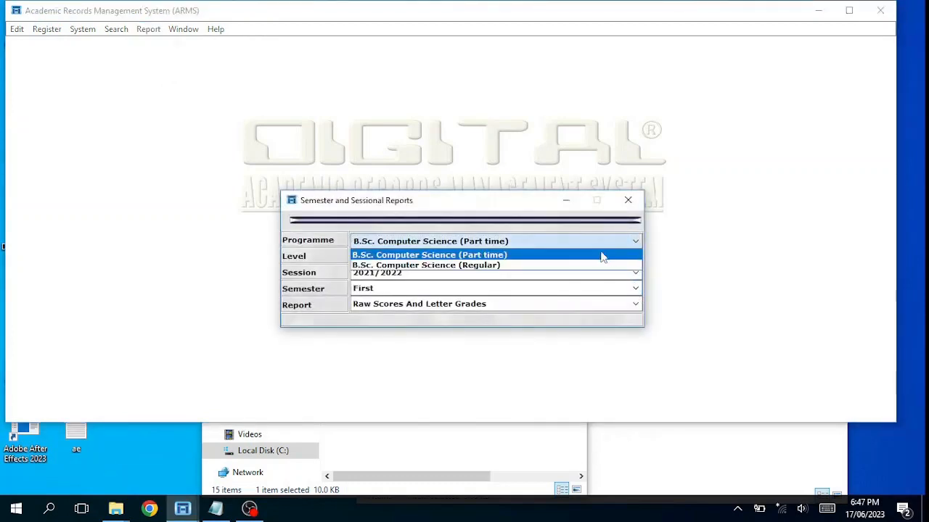
pyautogui.click(605, 265)
pyautogui.click(635, 258)
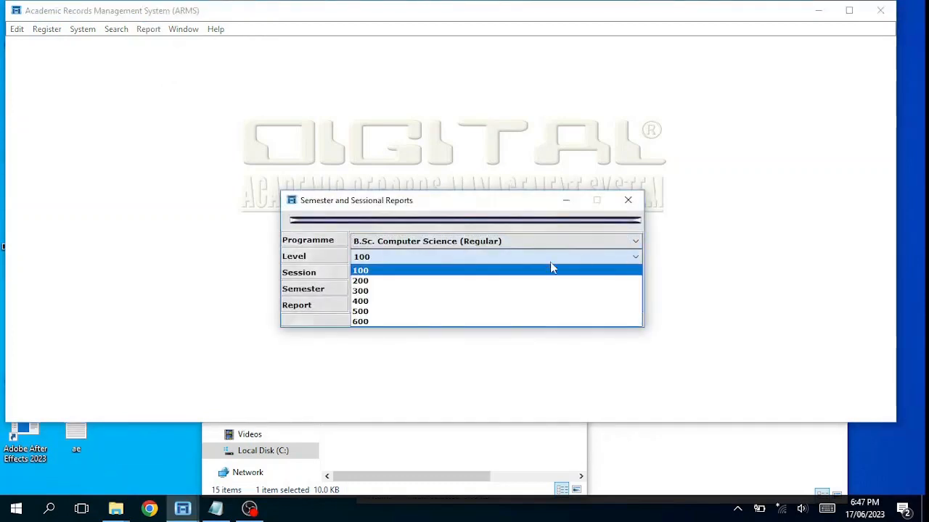
pyautogui.click(471, 301)
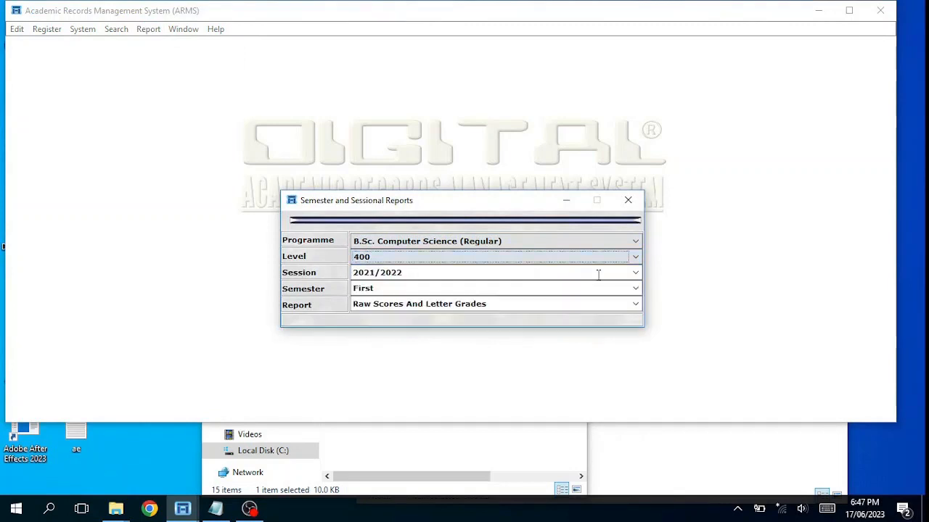
pyautogui.click(635, 273)
pyautogui.click(576, 327)
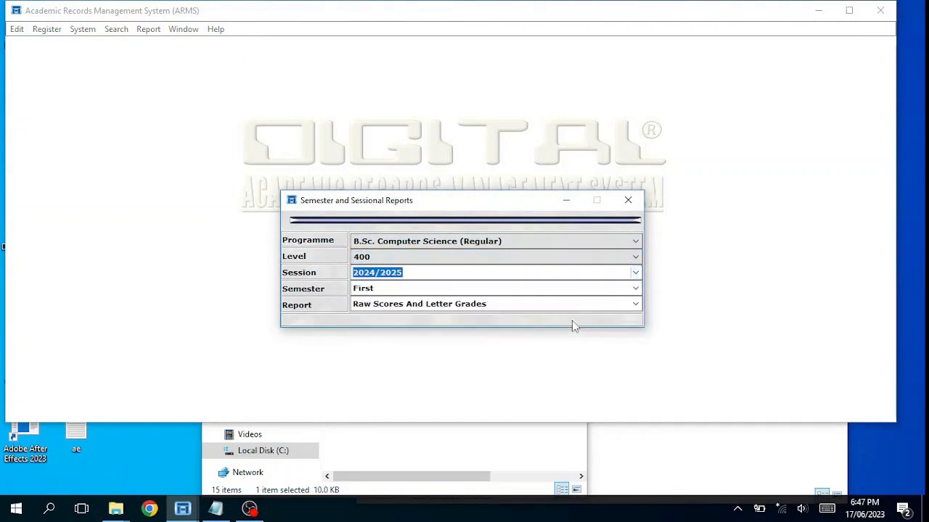
# Bring up the RSALG reports folder beside the report form and generate the first-semester Raw Scores And Letter Grades report
pyautogui.moveTo(526, 208); pyautogui.dragTo(373, 122)
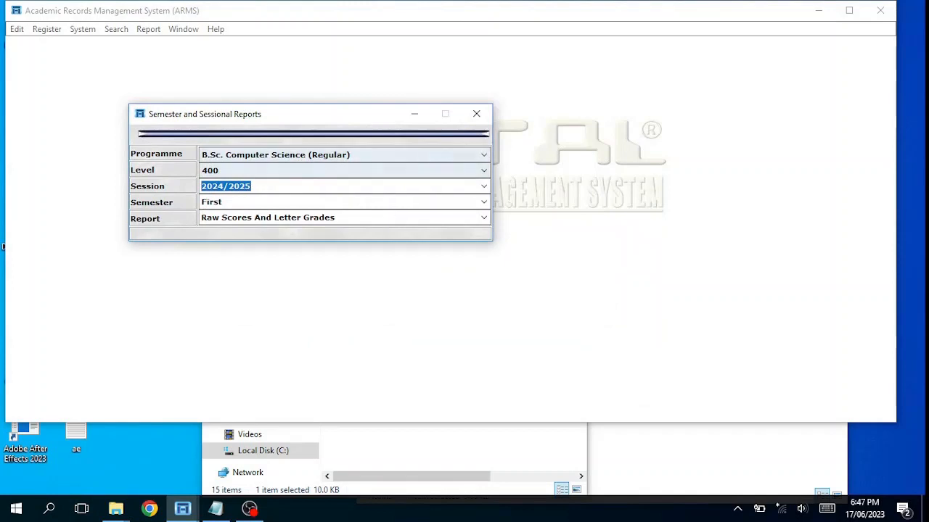
pyautogui.click(125, 512)
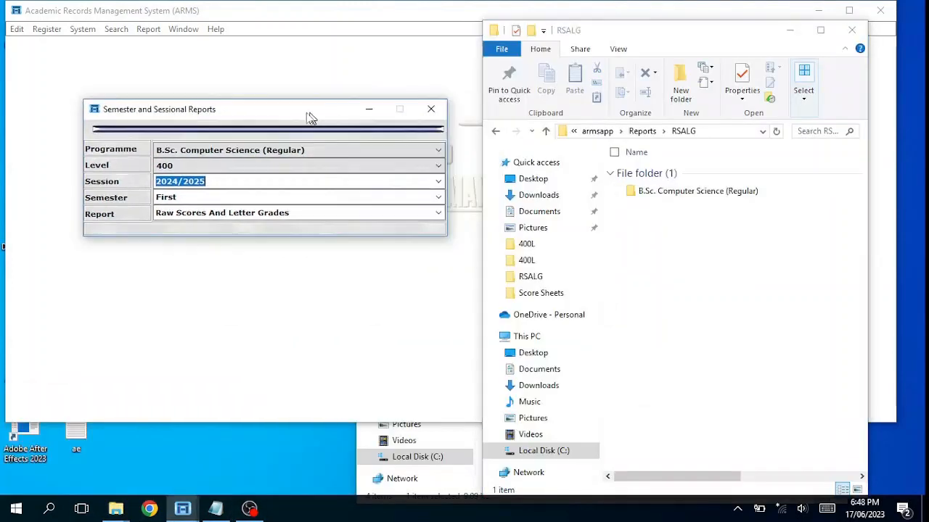
pyautogui.moveTo(307, 117); pyautogui.dragTo(314, 100)
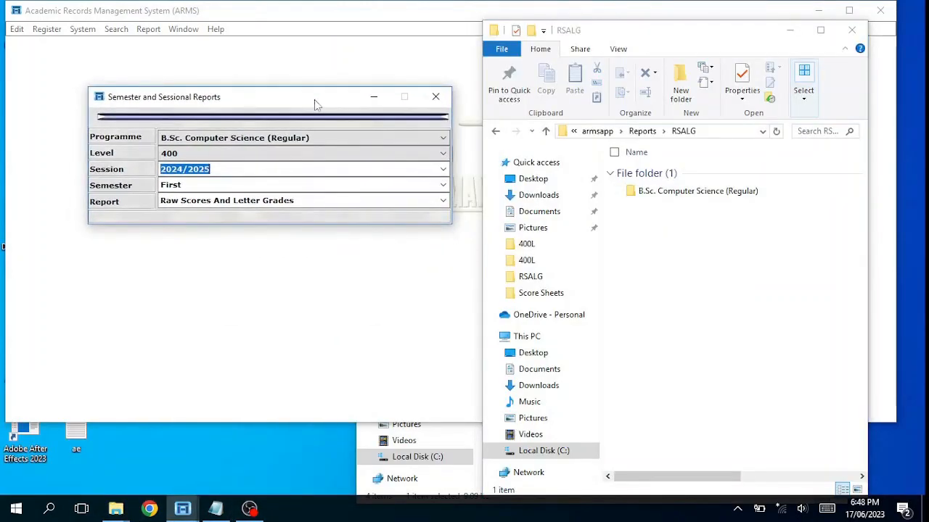
pyautogui.click(443, 201)
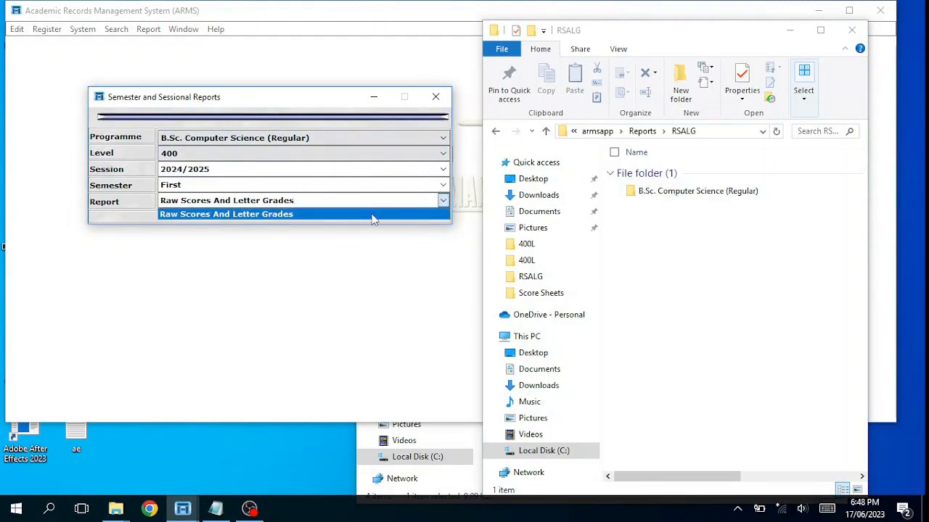
pyautogui.click(372, 215)
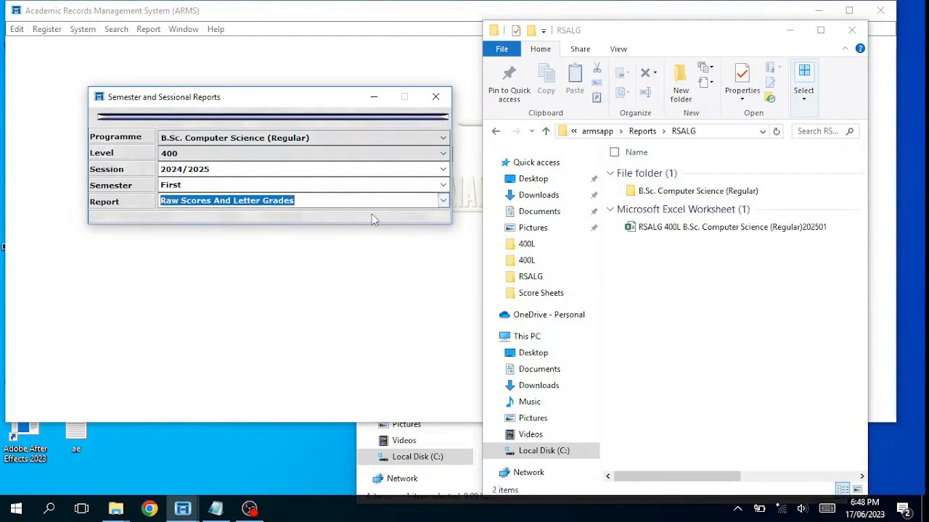
# Set the semester to Second and generate the Raw Scores And Letter Grades report
pyautogui.click(442, 185)
pyautogui.click(348, 209)
pyautogui.click(343, 202)
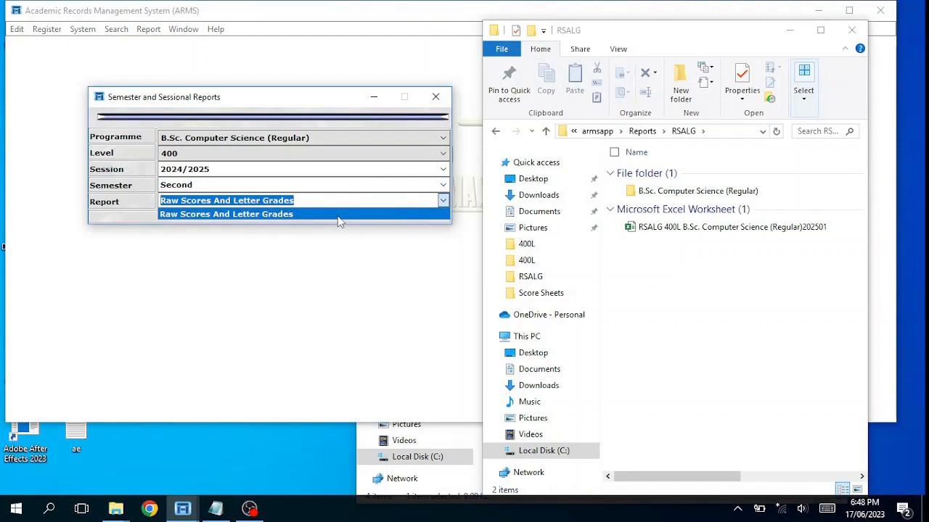
pyautogui.click(337, 216)
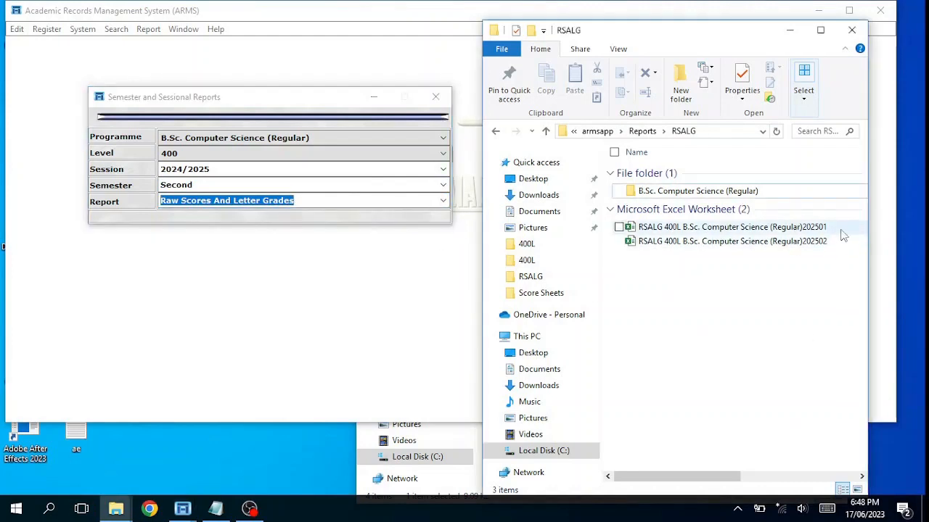
# Open the RSALG 400L B.Sc. Computer Science (Regular)202502 workbook maximized and examine the students' scores, outstanding courses and academic standing
pyautogui.doubleClick(746, 242)
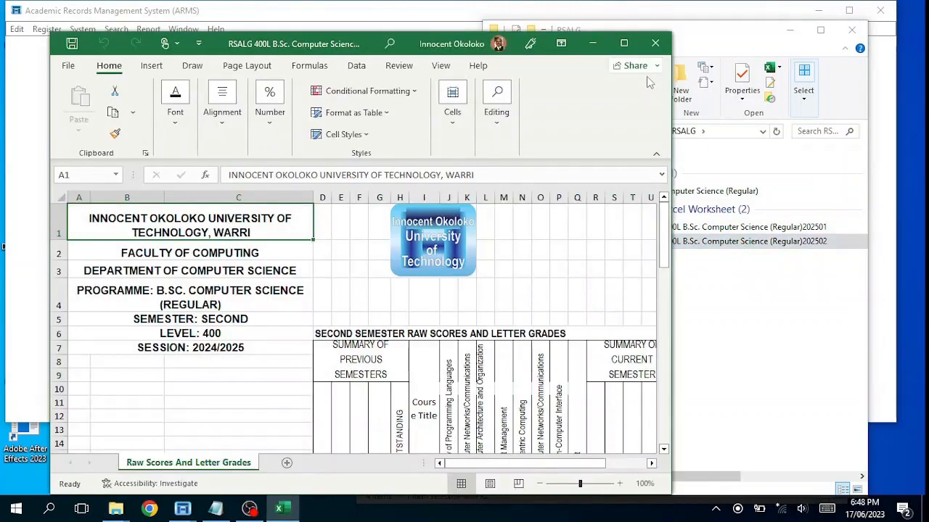
pyautogui.click(624, 43)
pyautogui.scroll(-8, 601, 277)
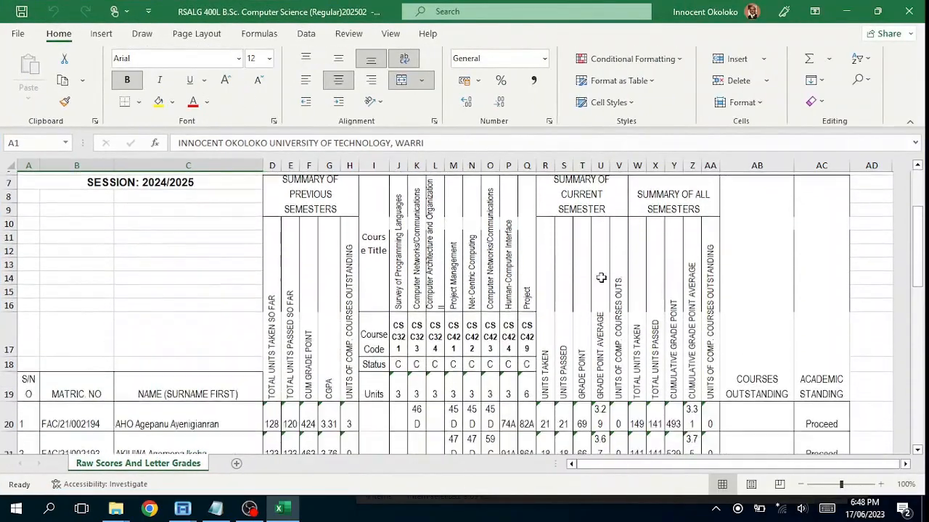
pyautogui.scroll(-3, 601, 277)
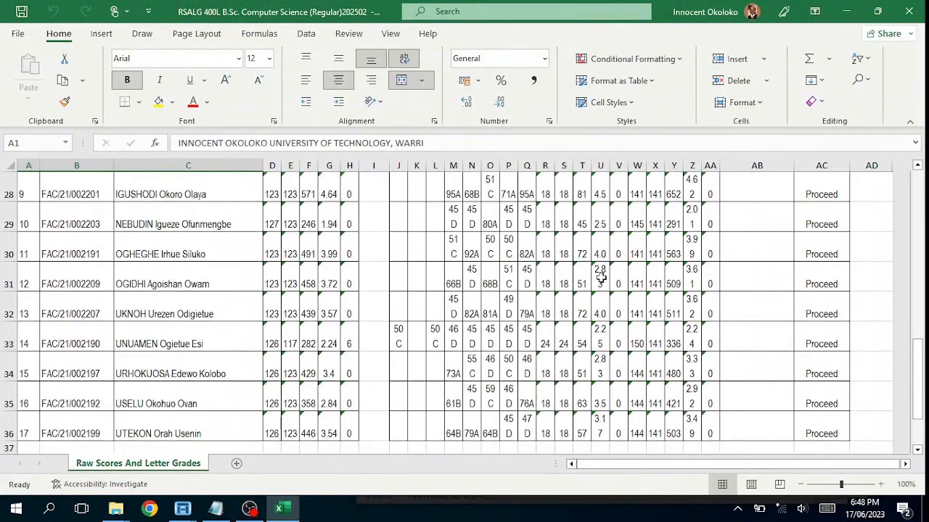
pyautogui.scroll(2, 601, 277)
pyautogui.scroll(3, 601, 277)
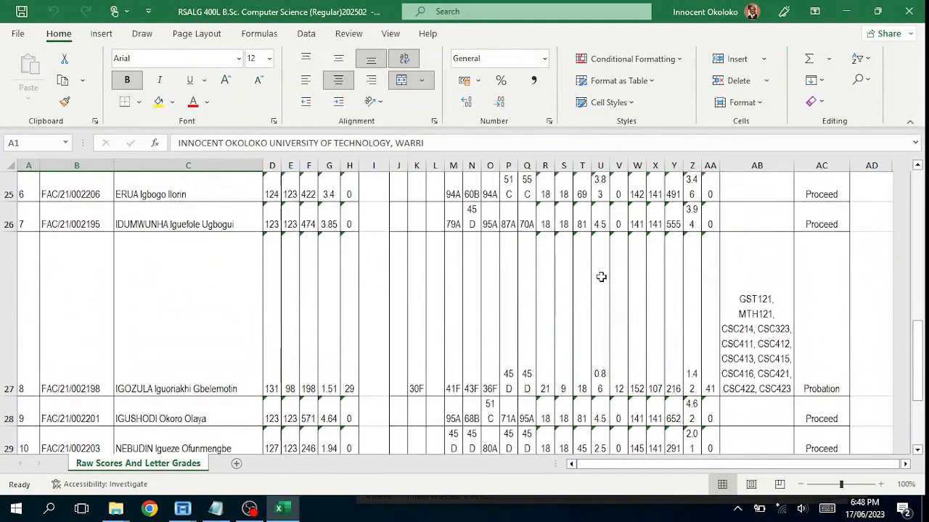
pyautogui.scroll(-3, 601, 278)
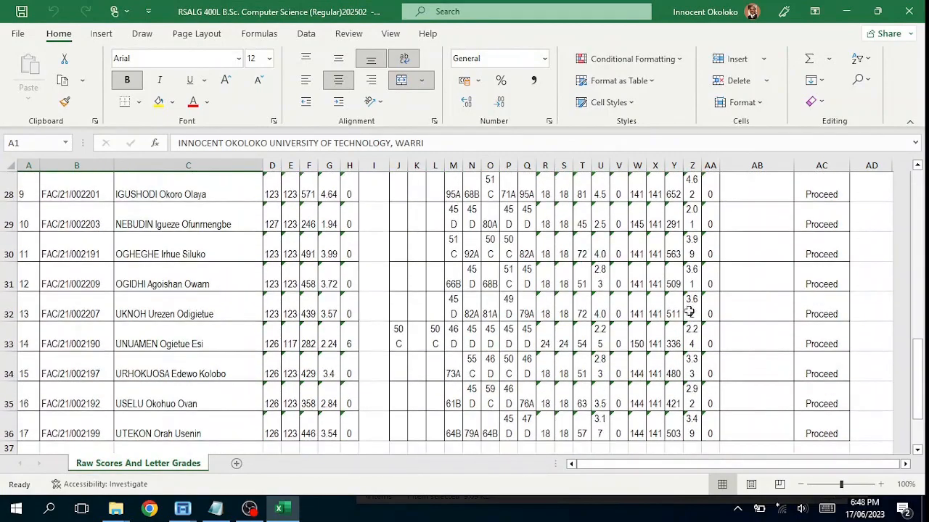
# Compare the outstanding courses and academic standing of the 400-level students across the second-semester score rows
pyautogui.scroll(4, 751, 380)
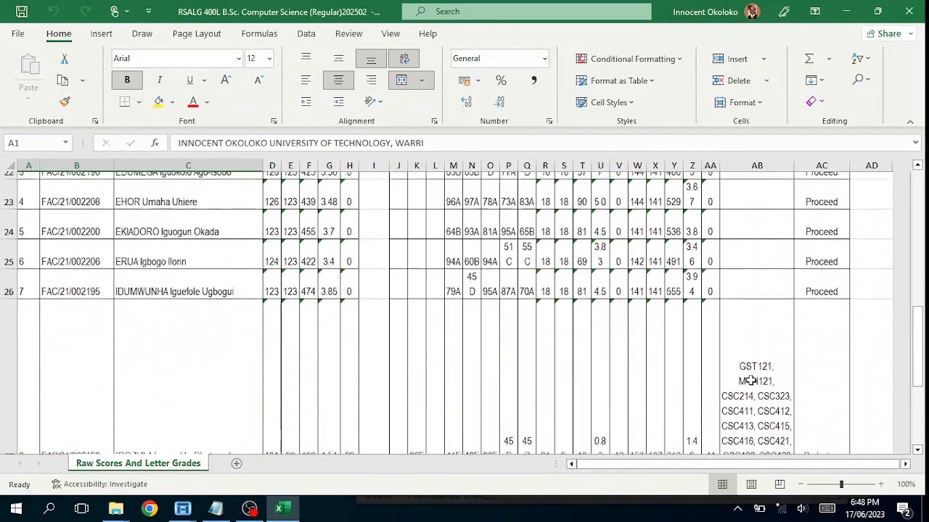
pyautogui.scroll(1, 751, 375)
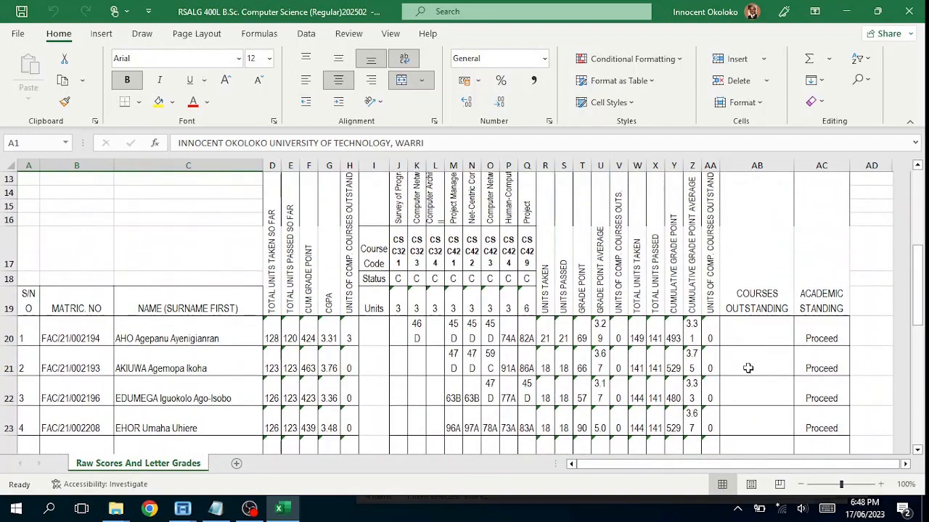
pyautogui.scroll(-4, 746, 363)
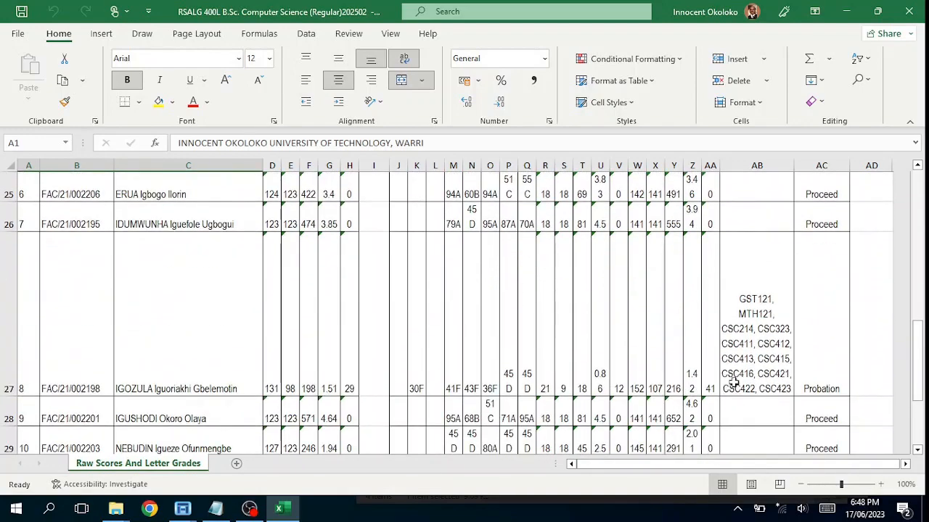
pyautogui.scroll(-1, 777, 370)
pyautogui.scroll(3, 752, 391)
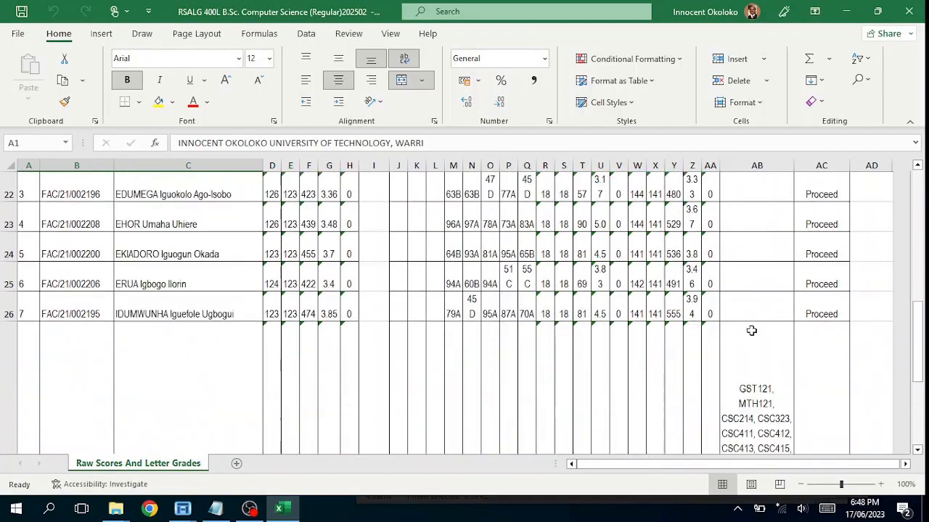
pyautogui.scroll(-2, 757, 356)
pyautogui.scroll(4, 757, 355)
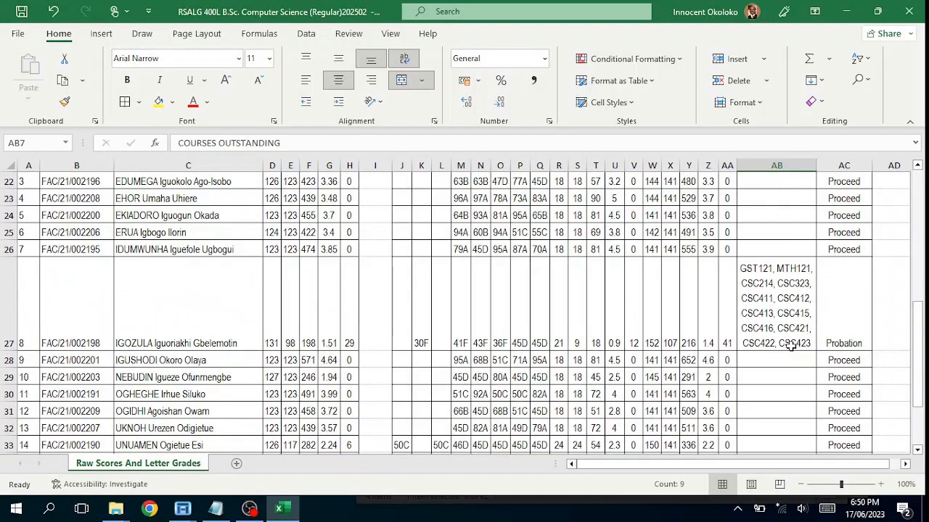
# Widen column Z so the cumulative grade point averages show two decimal places
pyautogui.scroll(-1, 791, 346)
pyautogui.moveTo(717, 161); pyautogui.dragTo(723, 161)
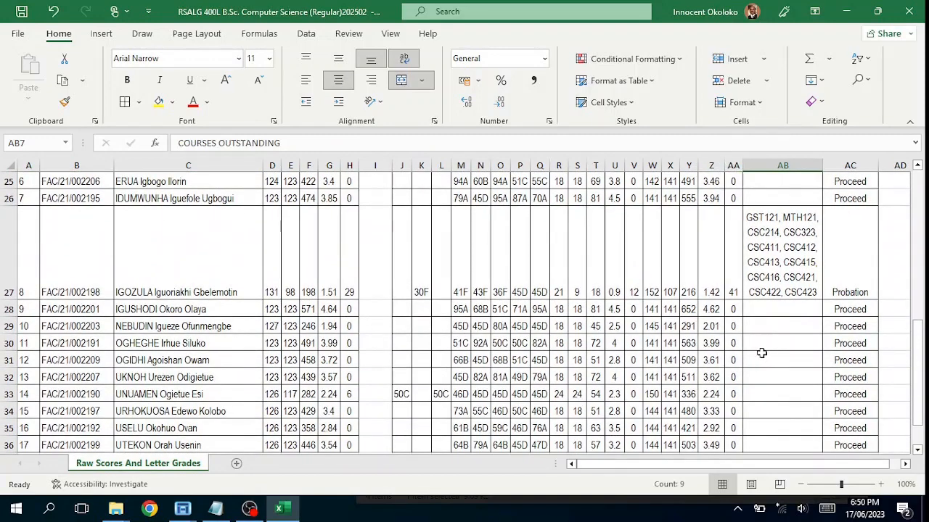
pyautogui.scroll(4, 759, 352)
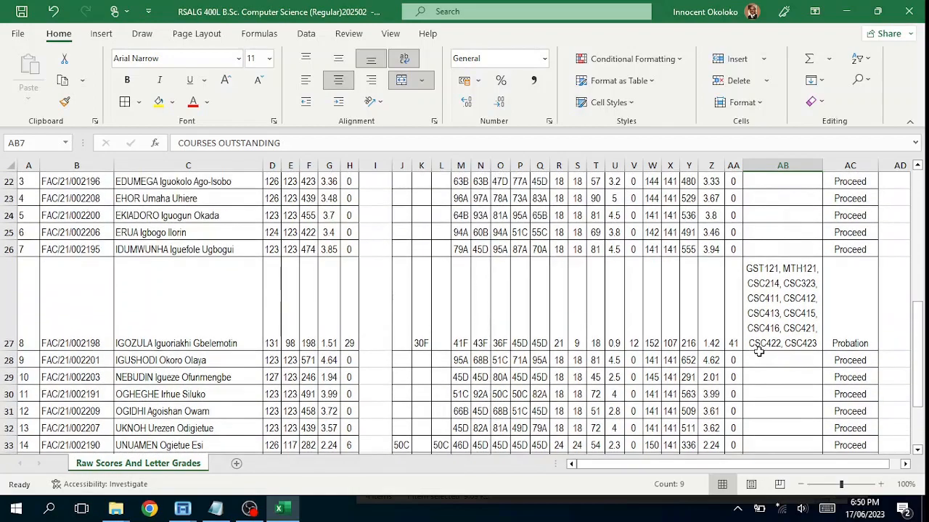
pyautogui.scroll(-1, 758, 352)
# Review the cumulative grade point averages from cell Z20 down to the last student, and return to the second-semester RSALG workbook in Excel
pyautogui.click(710, 284)
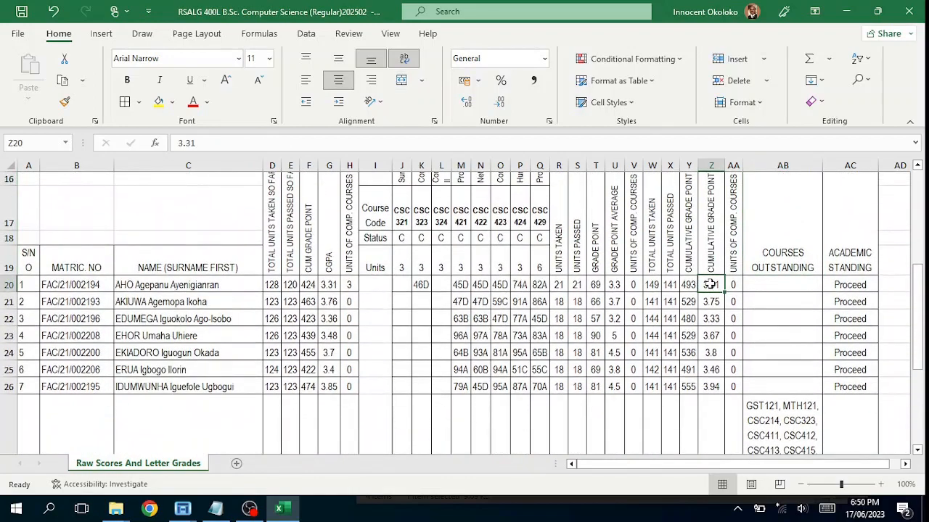
pyautogui.scroll(-2, 710, 284)
pyautogui.scroll(-3, 711, 313)
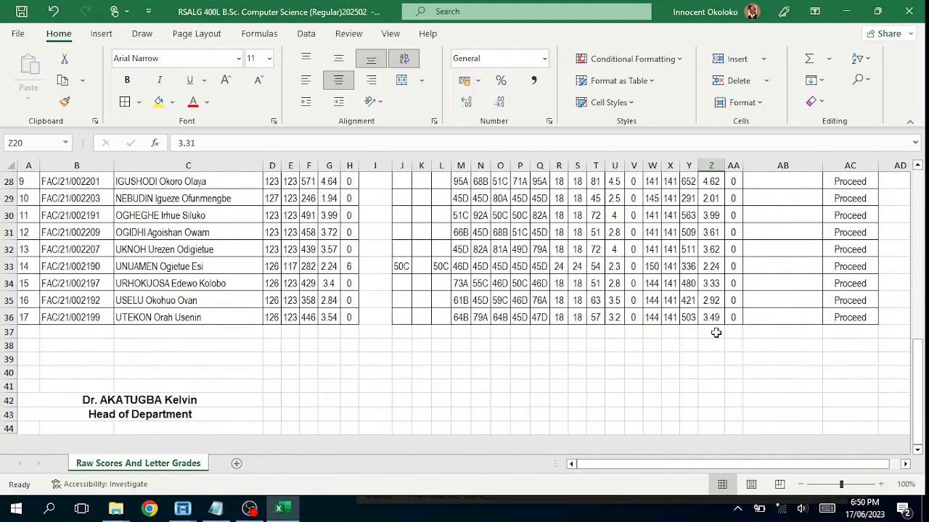
pyautogui.scroll(3, 715, 333)
pyautogui.moveTo(284, 512)
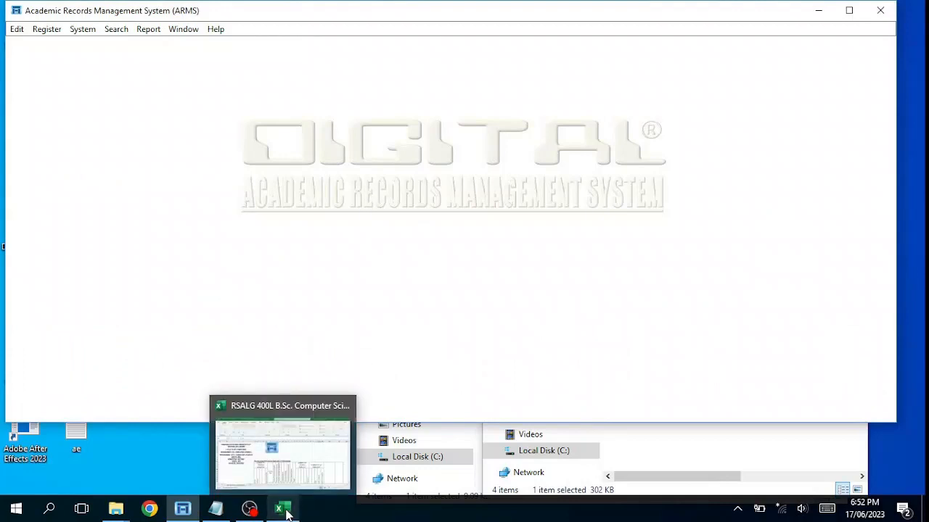
pyautogui.click(285, 511)
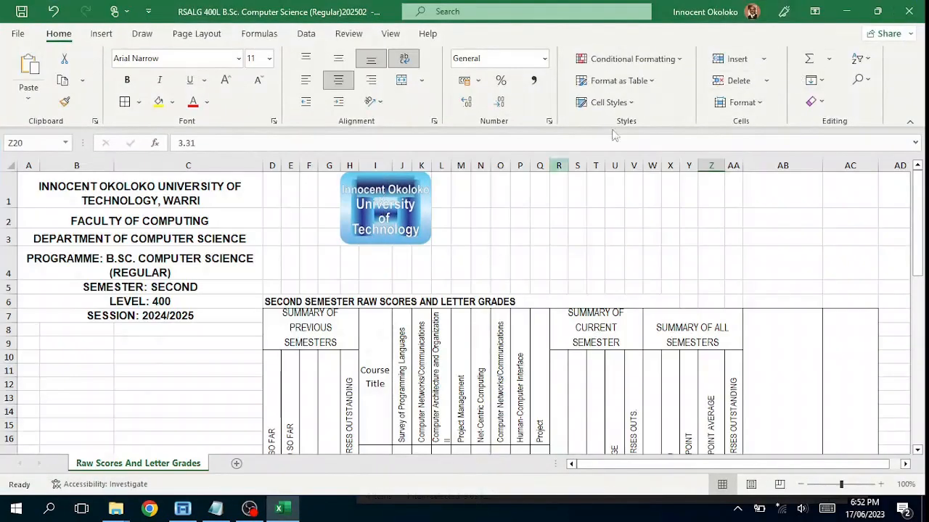